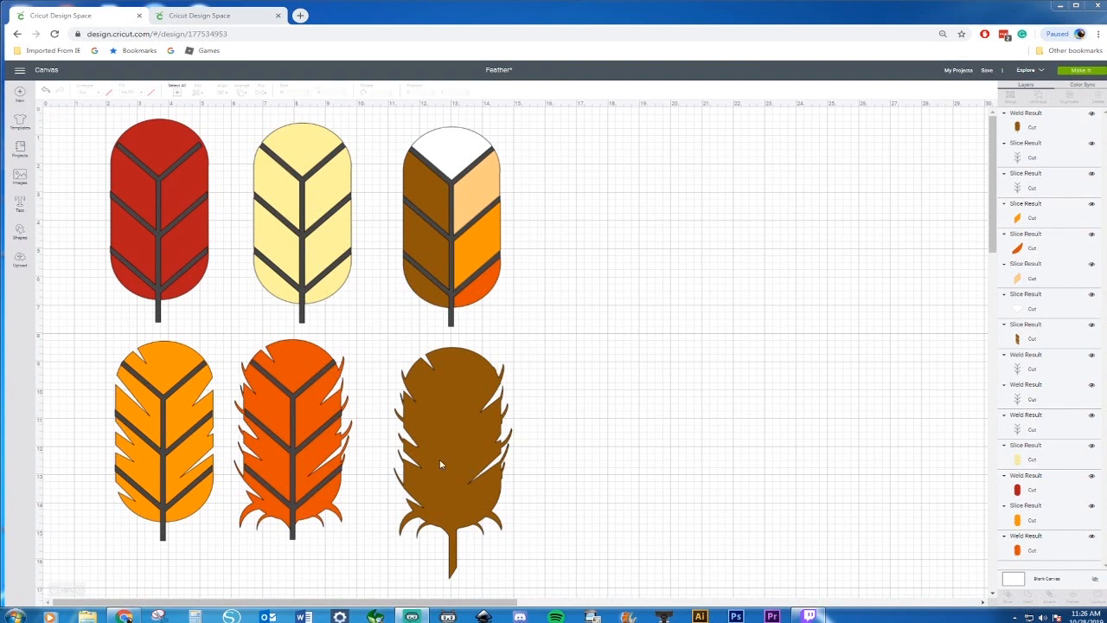
Step: On the other, empty canvas, add a square and a circle, placing the circle centred on the square's upper edge
{"action": "left_click", "coordinate": [192, 15]}
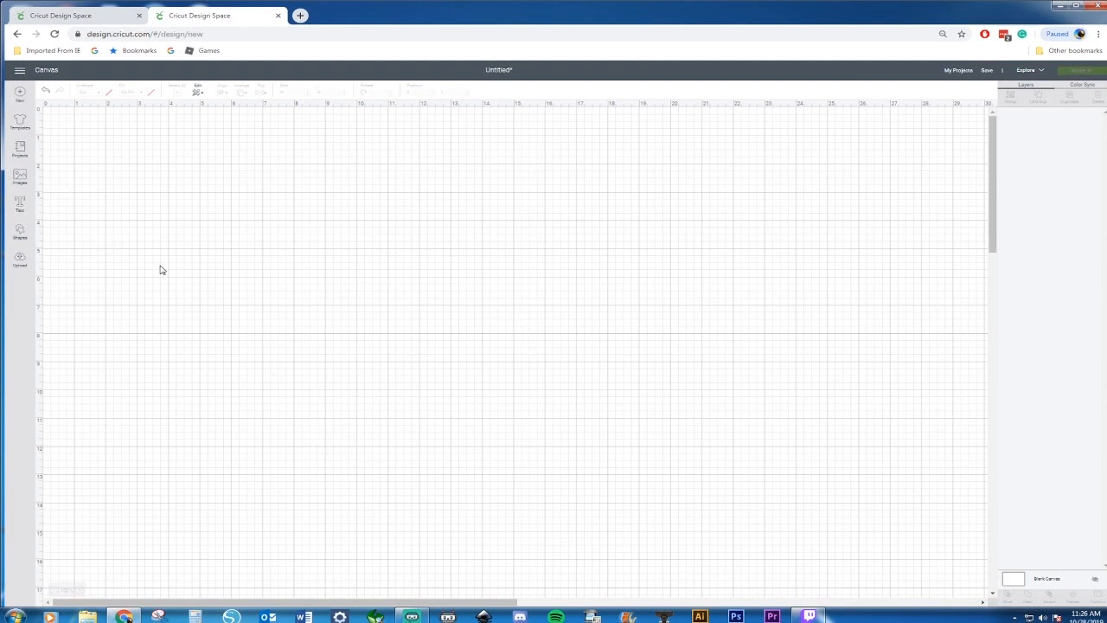
{"action": "left_click", "coordinate": [21, 233]}
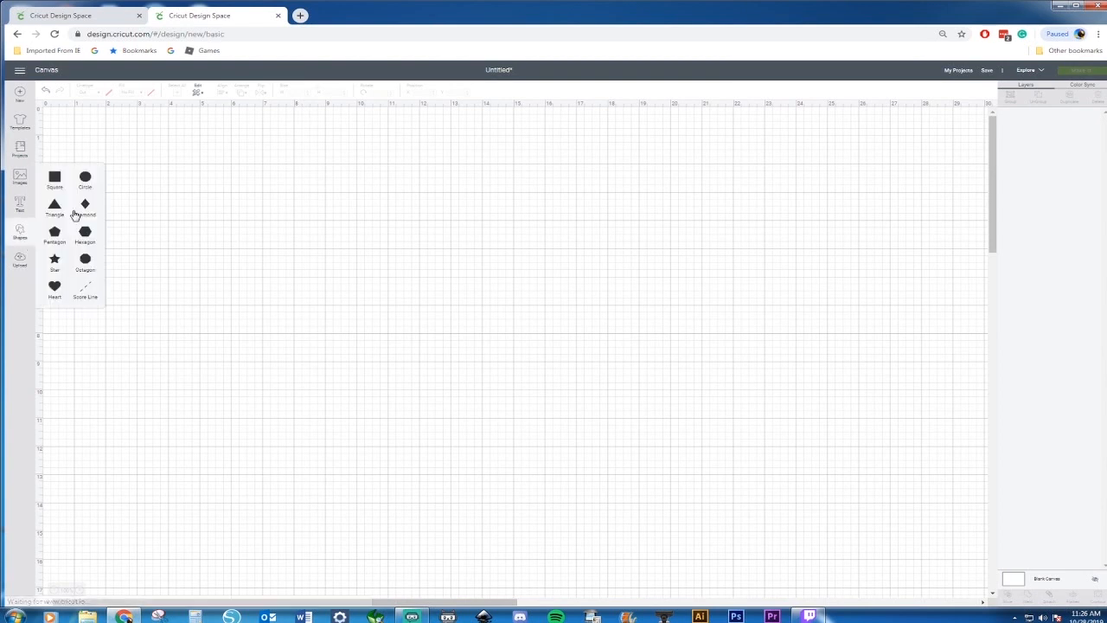
{"action": "left_click", "coordinate": [54, 177]}
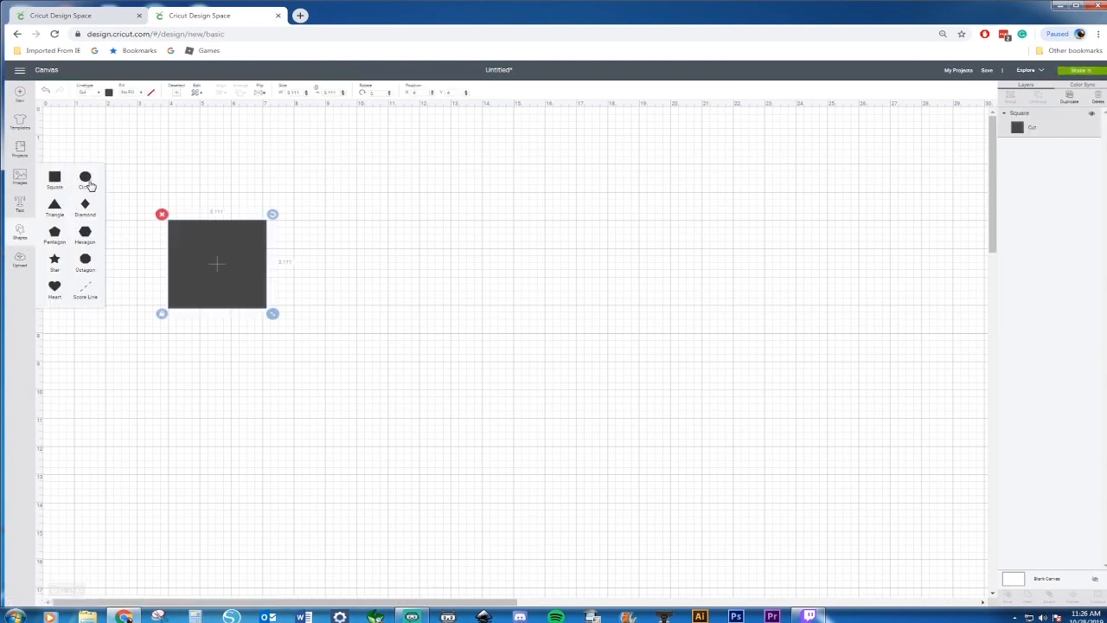
{"action": "left_click", "coordinate": [85, 178]}
{"action": "left_click", "coordinate": [276, 181]}
{"action": "left_click_drag", "start_coordinate": [116, 176], "coordinate": [210, 217]}
Step: Weld the circle and the square into one arch shape
{"action": "left_click", "coordinate": [305, 215]}
{"action": "left_click_drag", "start_coordinate": [137, 166], "coordinate": [330, 374]}
{"action": "right_click", "coordinate": [226, 288]}
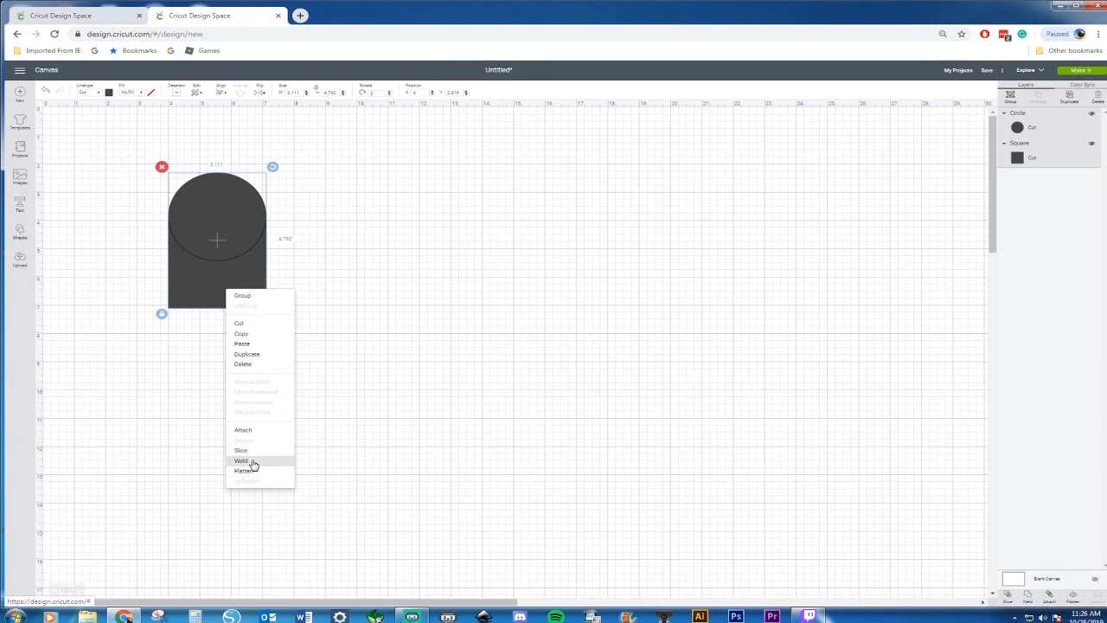
{"action": "left_click", "coordinate": [250, 462]}
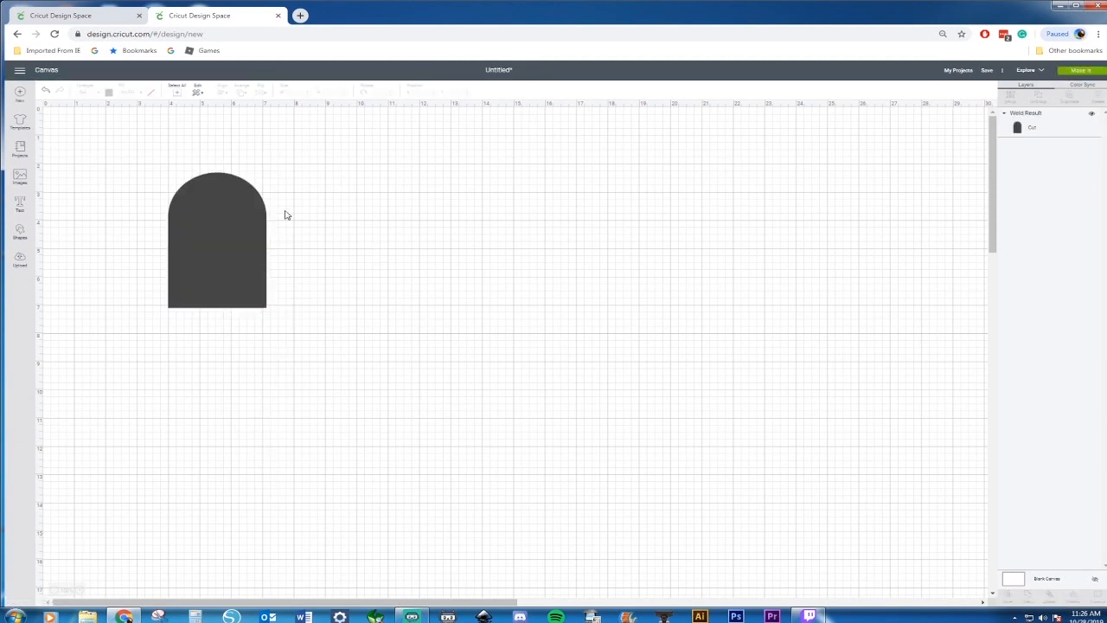
Step: Duplicate the arch and flip one vertically, lining it up below the other to outline a capsule
{"action": "key", "text": "ctrl+d"}
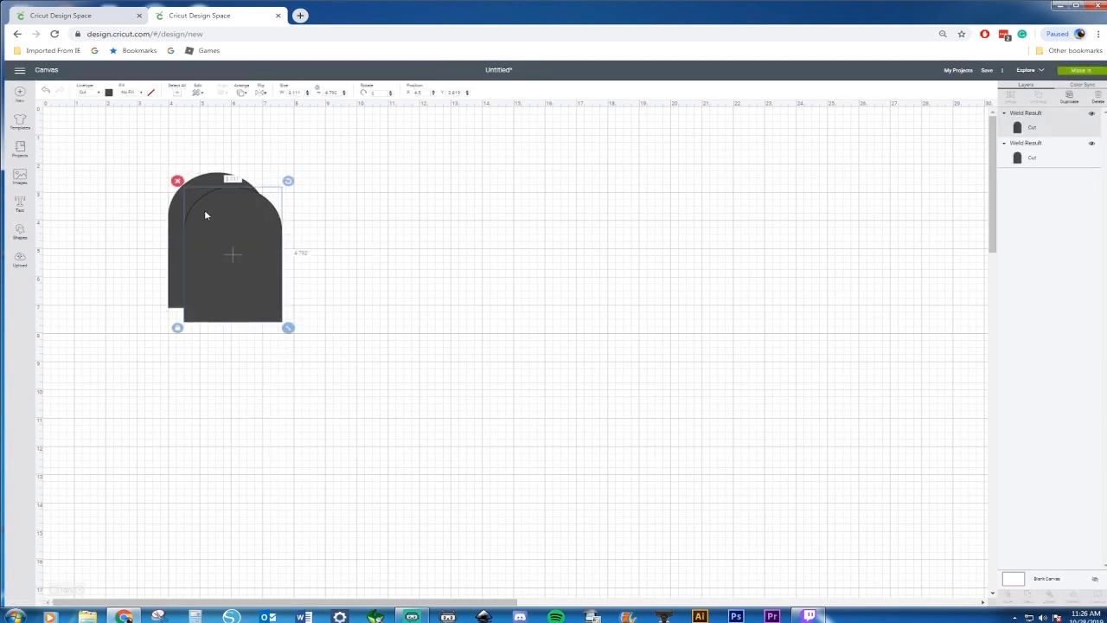
{"action": "right_click", "coordinate": [225, 228]}
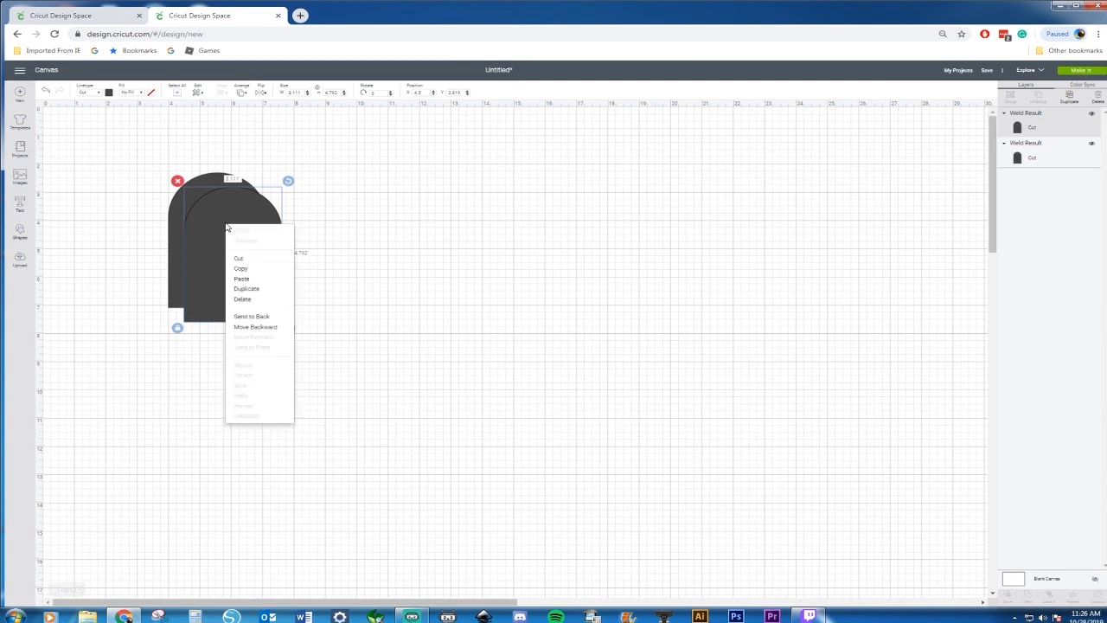
{"action": "left_click", "coordinate": [258, 317]}
{"action": "right_click", "coordinate": [226, 291]}
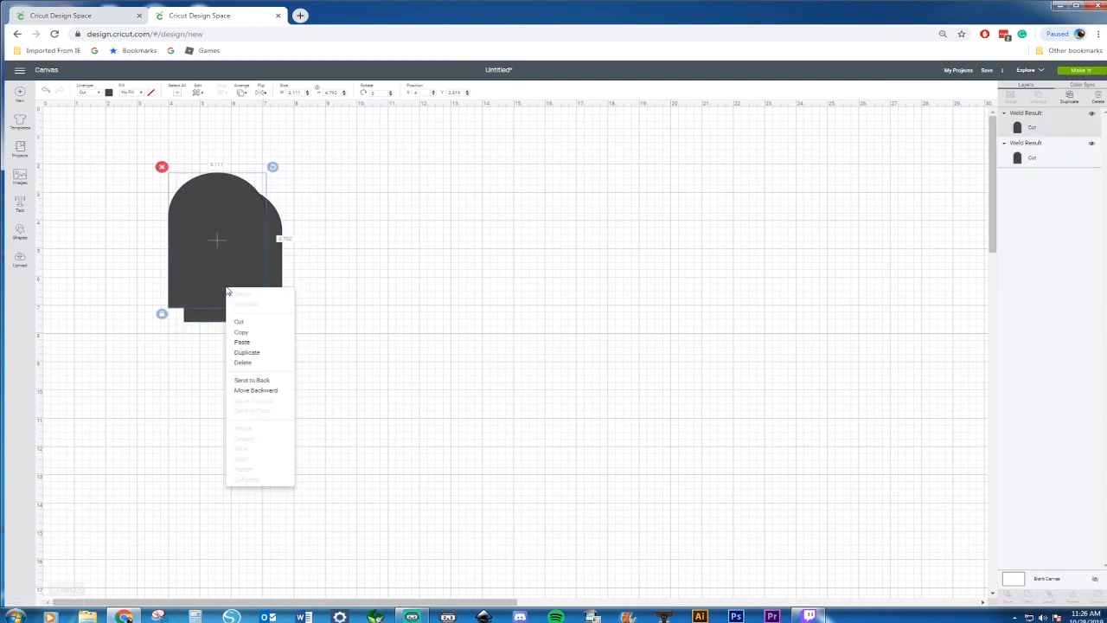
{"action": "left_click", "coordinate": [267, 91]}
{"action": "left_click", "coordinate": [279, 122]}
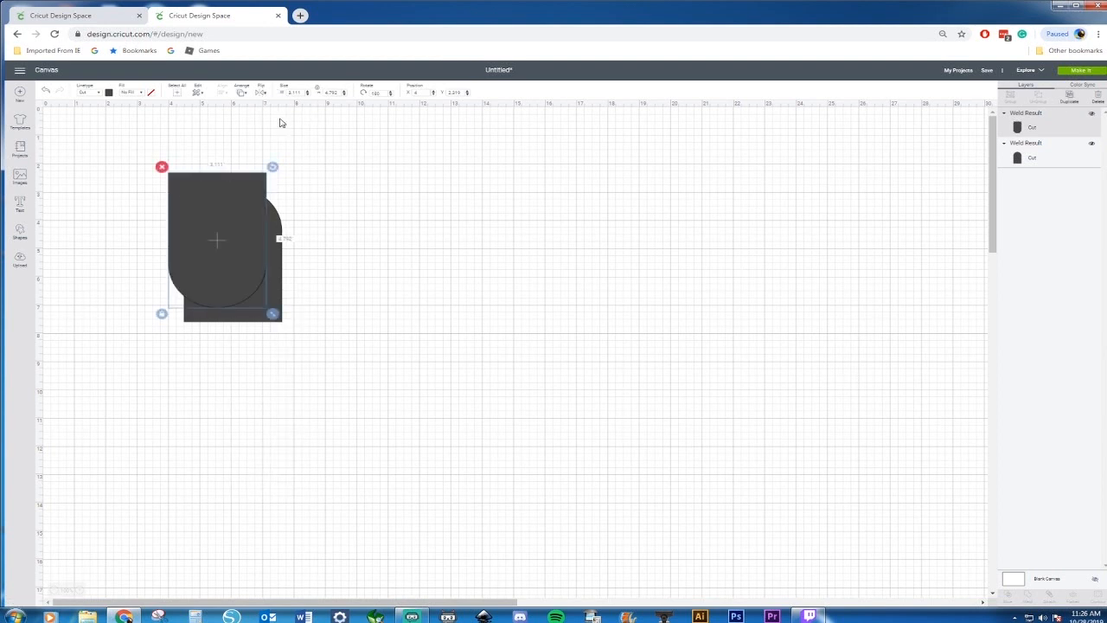
{"action": "left_click_drag", "start_coordinate": [217, 192], "coordinate": [222, 263]}
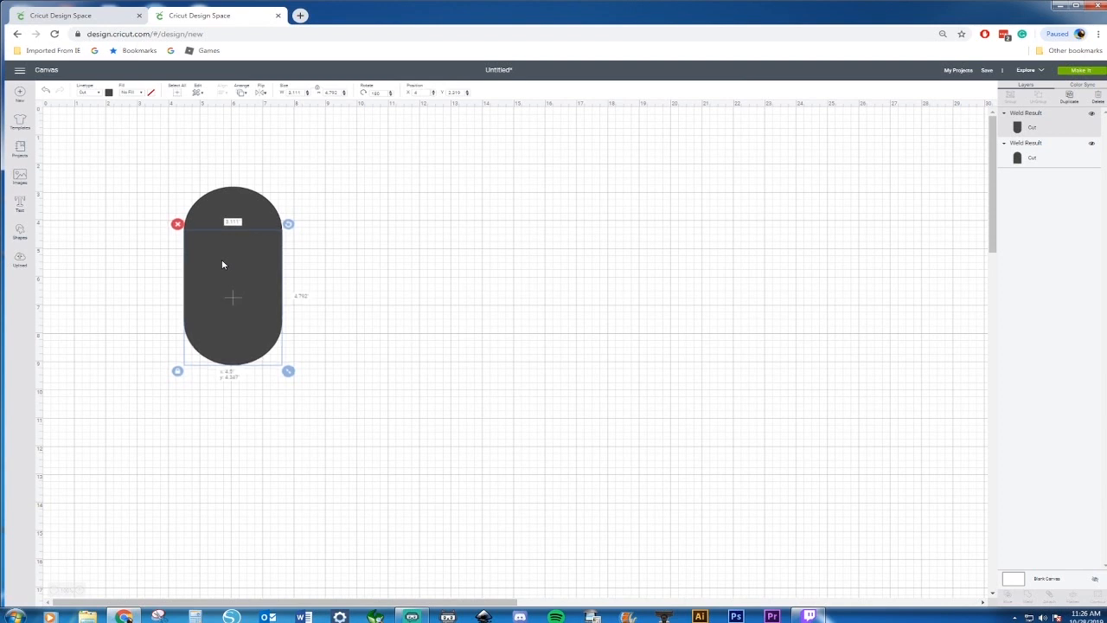
Step: Weld the two arches into a single capsule and move it to the canvas's upper-left corner
{"action": "left_click", "coordinate": [333, 256]}
{"action": "left_click_drag", "start_coordinate": [139, 173], "coordinate": [330, 441]}
{"action": "right_click", "coordinate": [236, 326]}
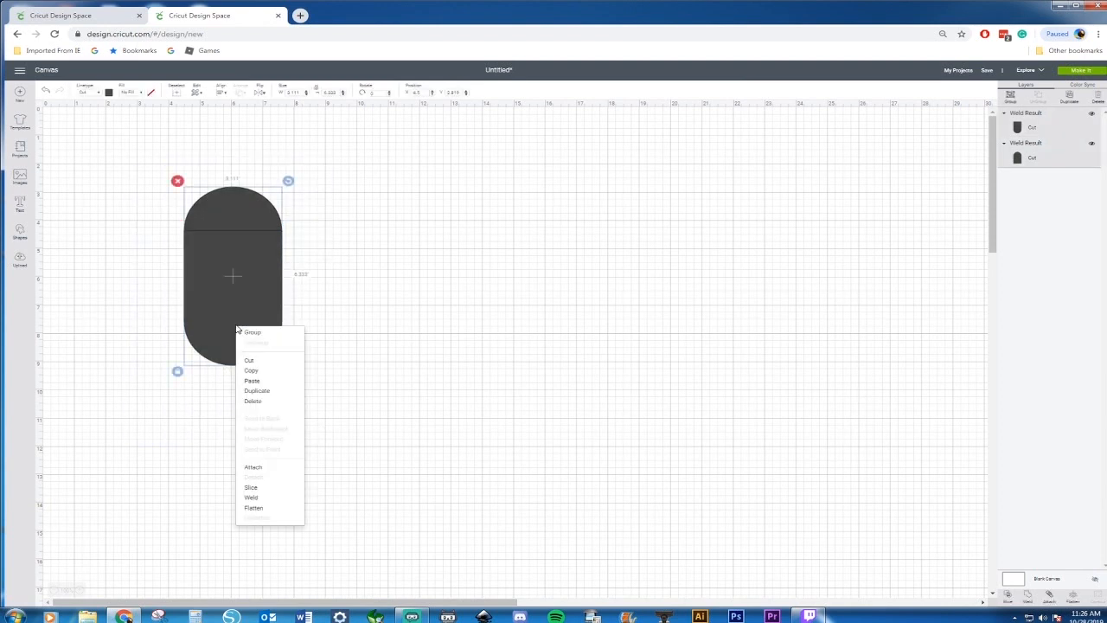
{"action": "left_click", "coordinate": [267, 502]}
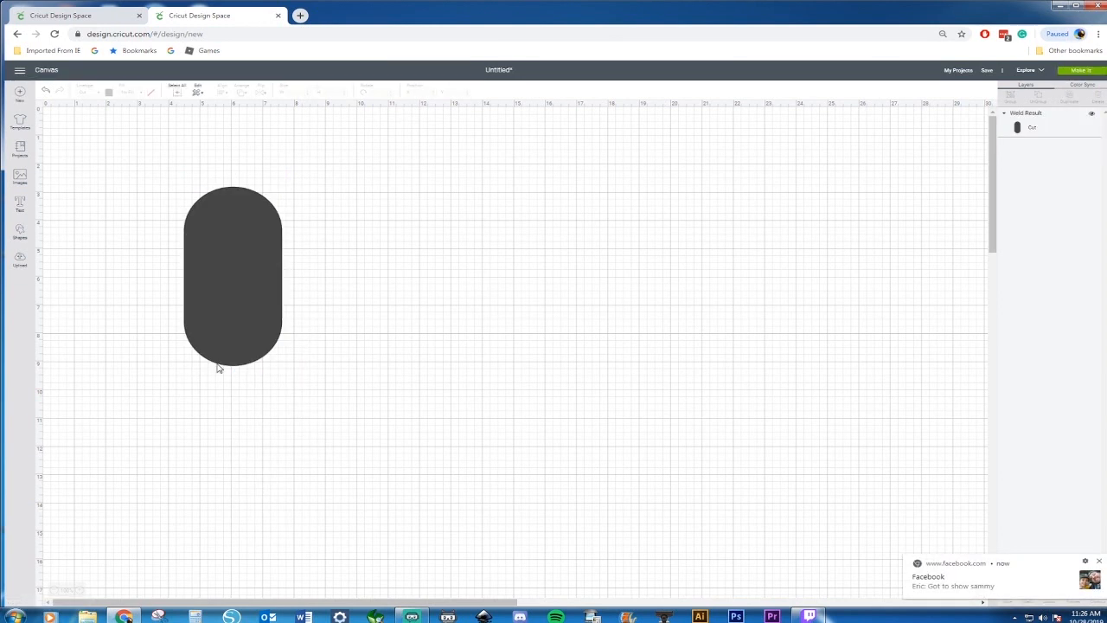
{"action": "left_click_drag", "start_coordinate": [240, 292], "coordinate": [136, 215]}
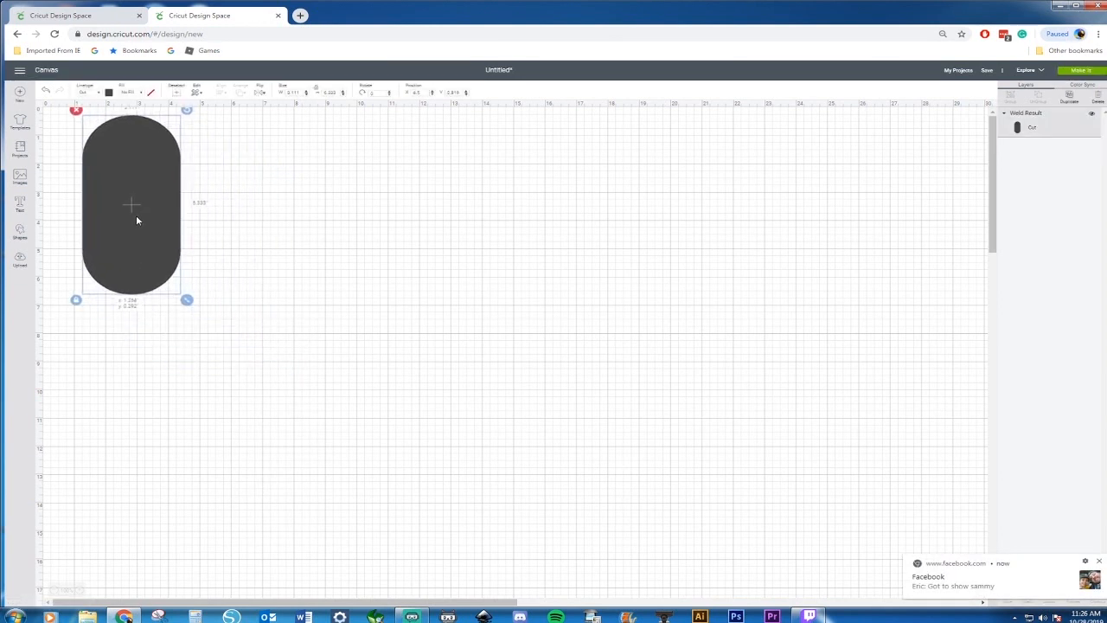
Step: Add a square beside the capsule and reshape it into a thin vertical bar about 0.35 by 6.4 inches, using the finished feathers as reference
{"action": "left_click", "coordinate": [20, 231]}
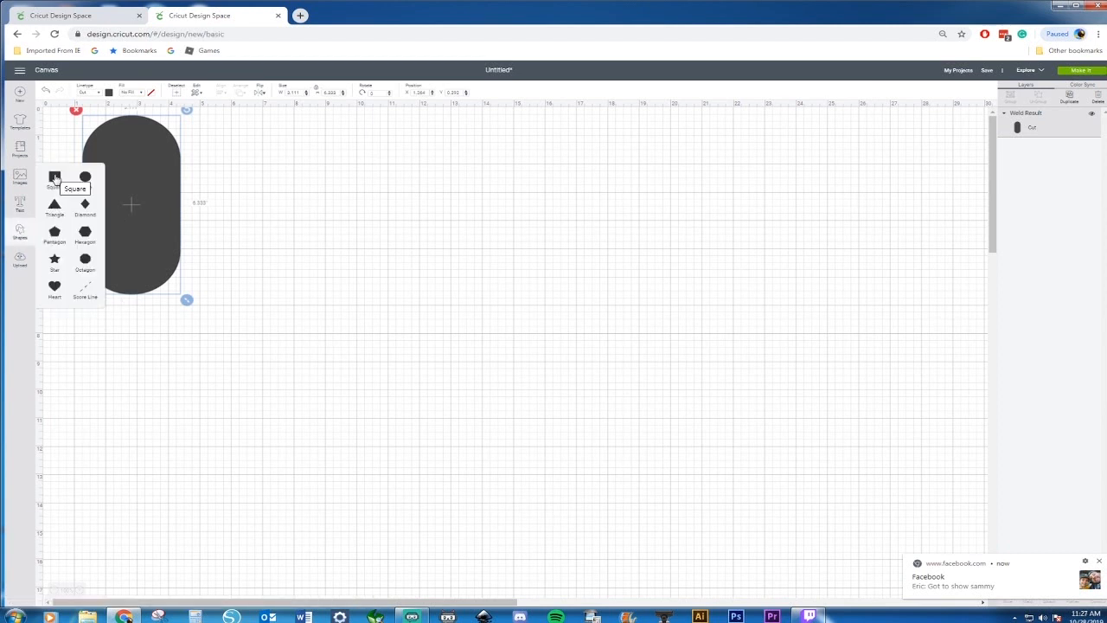
{"action": "left_click", "coordinate": [61, 177]}
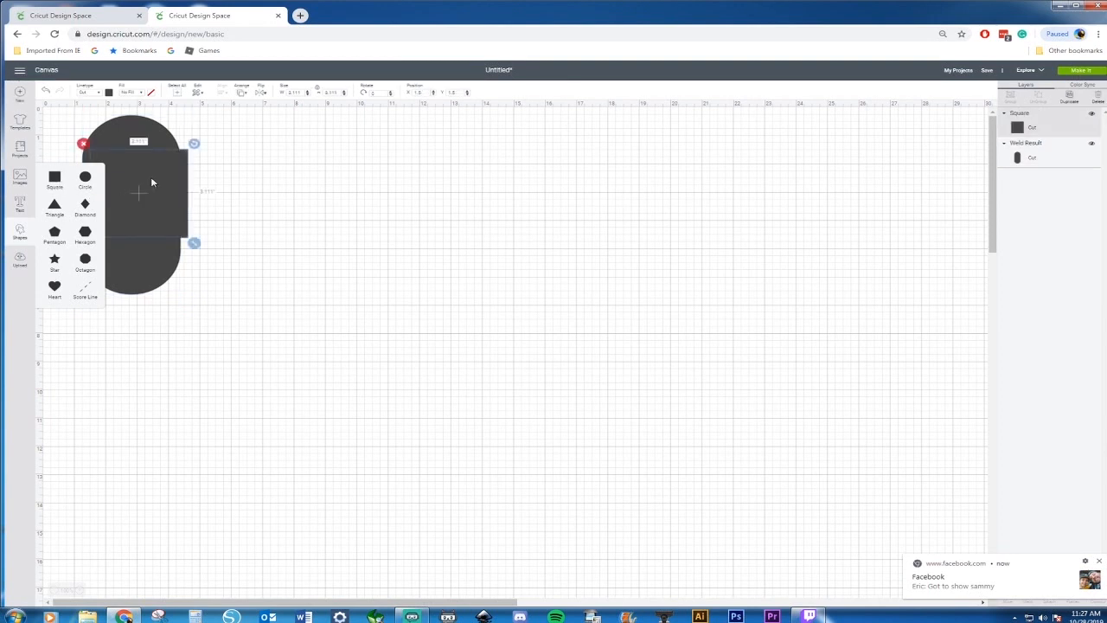
{"action": "left_click_drag", "start_coordinate": [150, 177], "coordinate": [369, 179]}
{"action": "left_click_drag", "start_coordinate": [412, 246], "coordinate": [334, 336]}
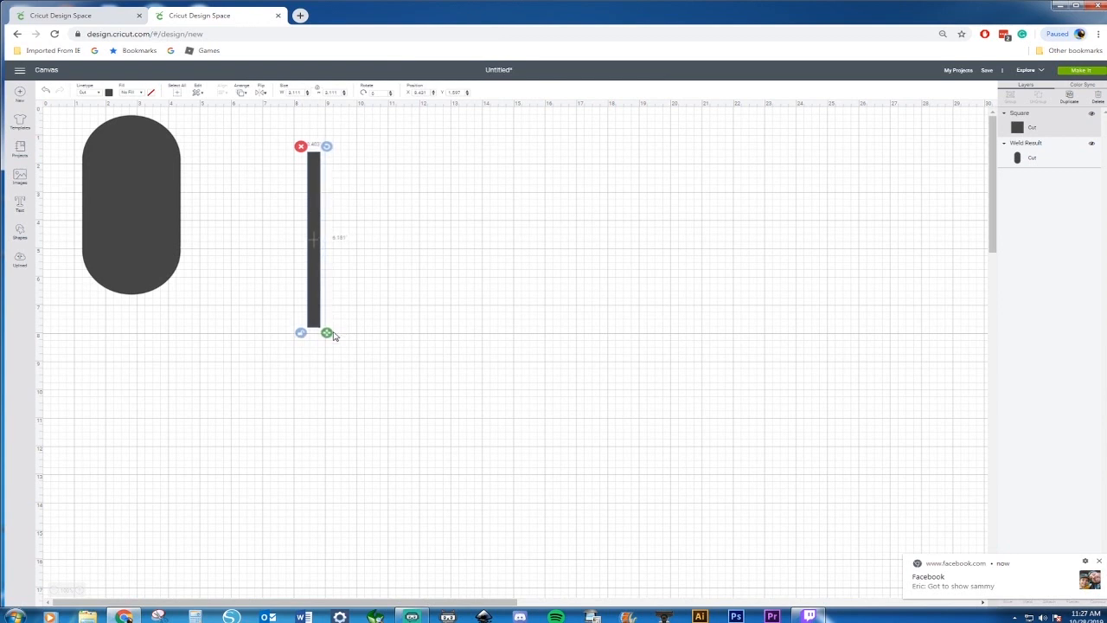
{"action": "left_click", "coordinate": [54, 15]}
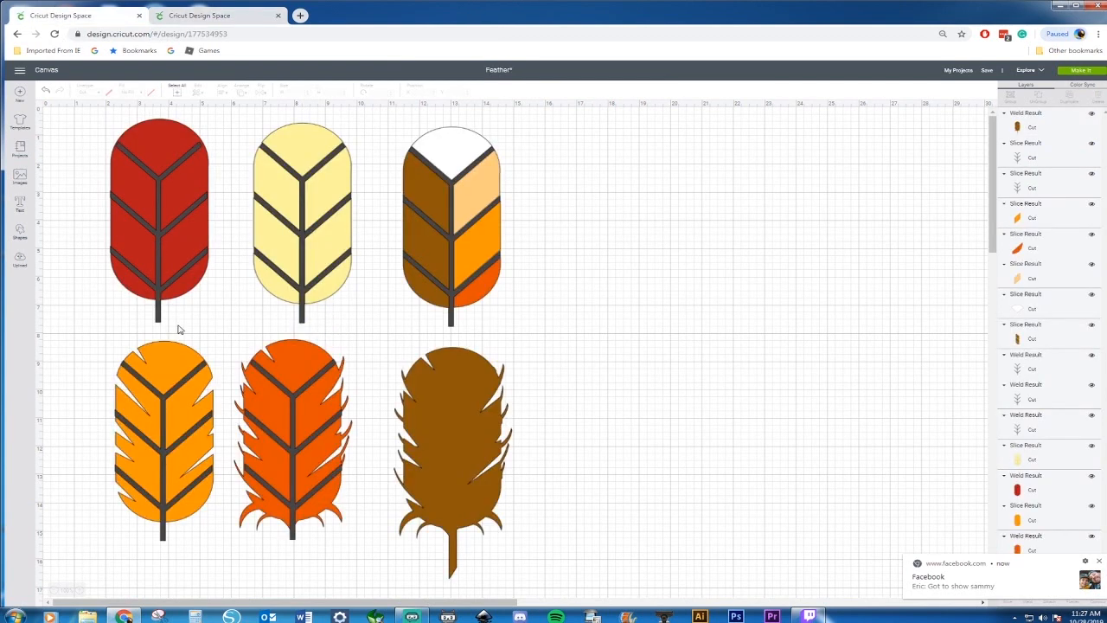
{"action": "left_click", "coordinate": [204, 15]}
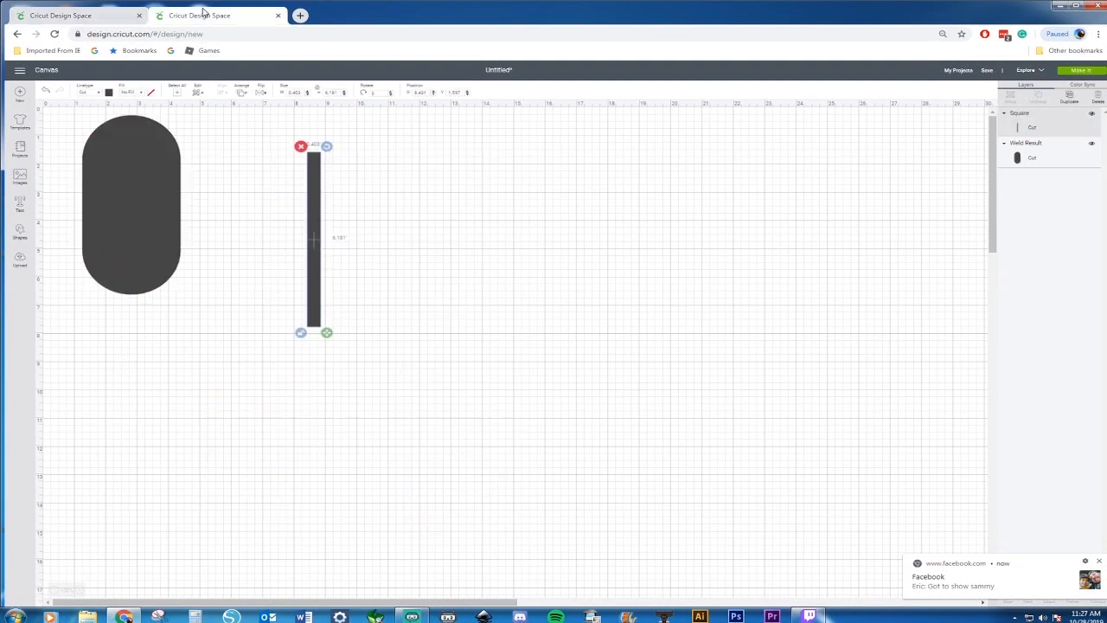
{"action": "left_click_drag", "start_coordinate": [327, 333], "coordinate": [283, 311]}
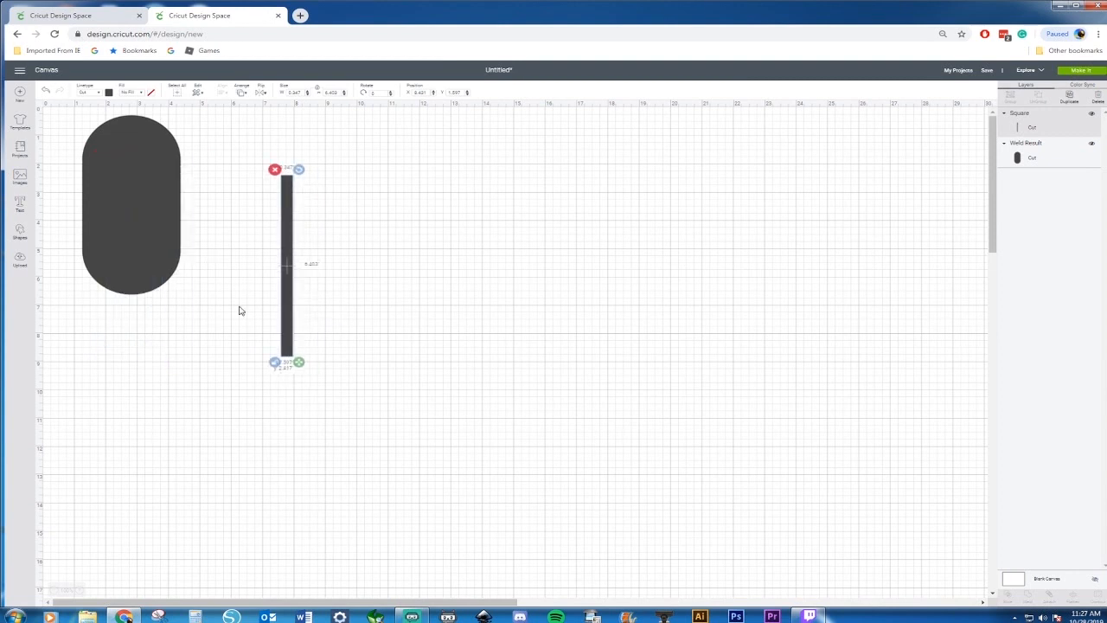
Step: Recolour the capsule dark red and centre the vertical bar on it as a stem extending past its lower end
{"action": "left_click", "coordinate": [132, 195]}
{"action": "left_click", "coordinate": [109, 93]}
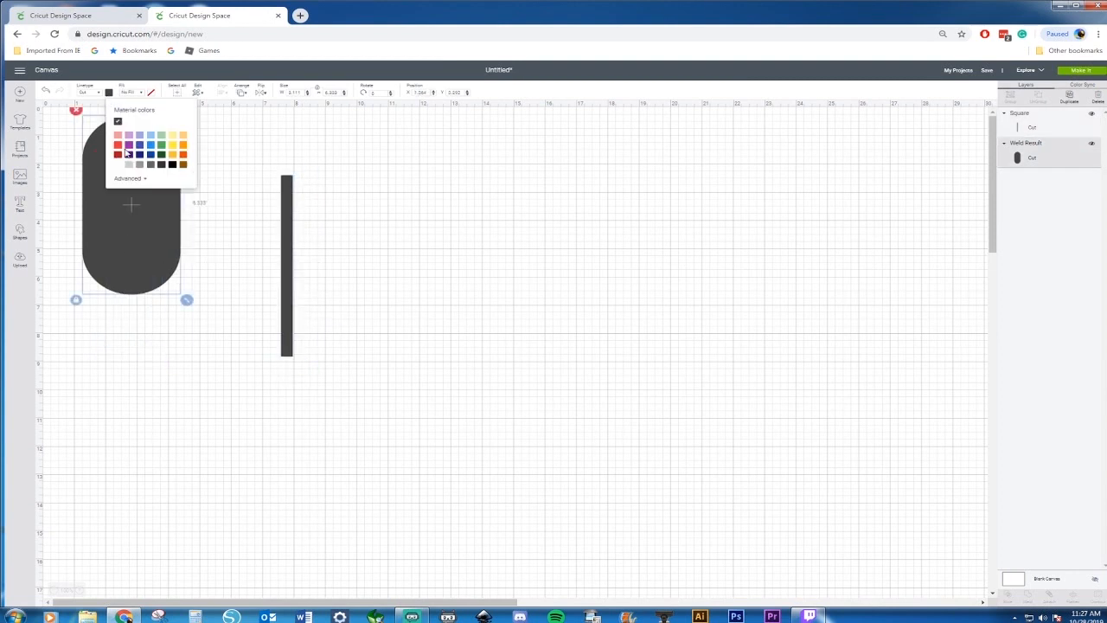
{"action": "left_click", "coordinate": [118, 155]}
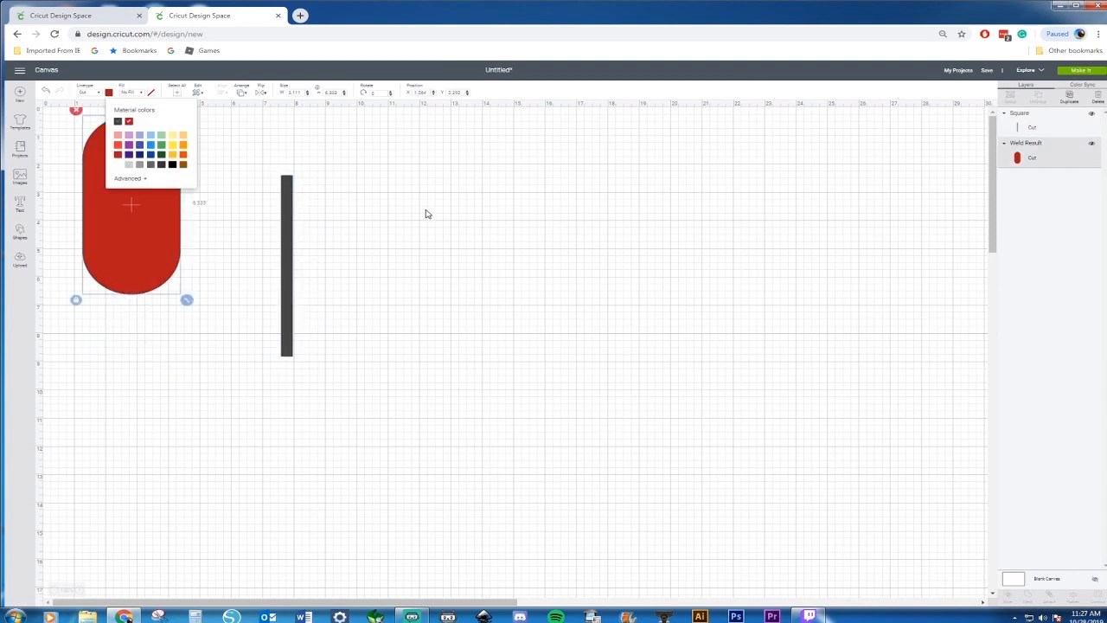
{"action": "left_click", "coordinate": [398, 209]}
{"action": "left_click_drag", "start_coordinate": [284, 238], "coordinate": [134, 220]}
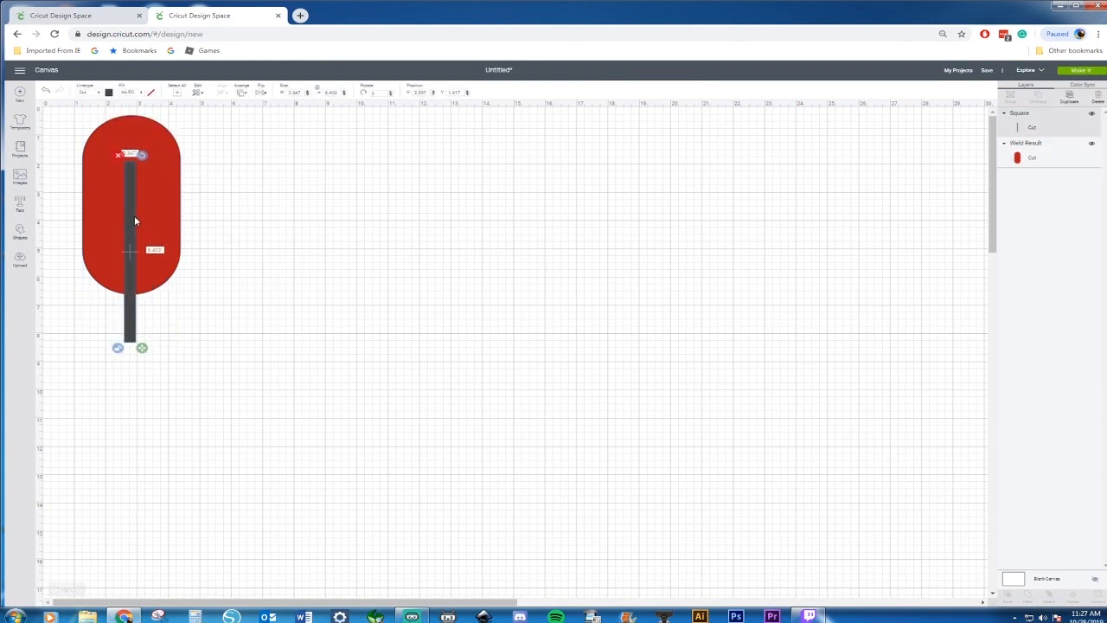
Step: Add another square, reshape it into a short thin bar and tilt it so it branches up and right from the stem's upper end
{"action": "left_click", "coordinate": [21, 237]}
{"action": "left_click", "coordinate": [55, 177]}
{"action": "left_click_drag", "start_coordinate": [189, 218], "coordinate": [367, 241]}
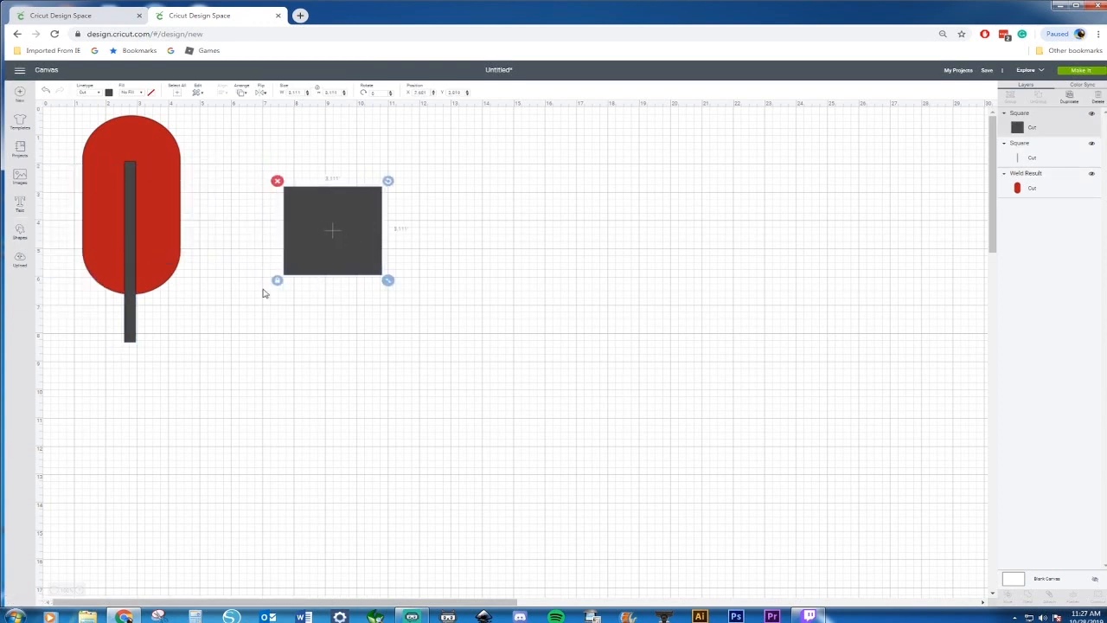
{"action": "left_click_drag", "start_coordinate": [387, 281], "coordinate": [299, 278]}
{"action": "left_click_drag", "start_coordinate": [300, 182], "coordinate": [180, 131]}
{"action": "left_click_drag", "start_coordinate": [265, 147], "coordinate": [187, 282]}
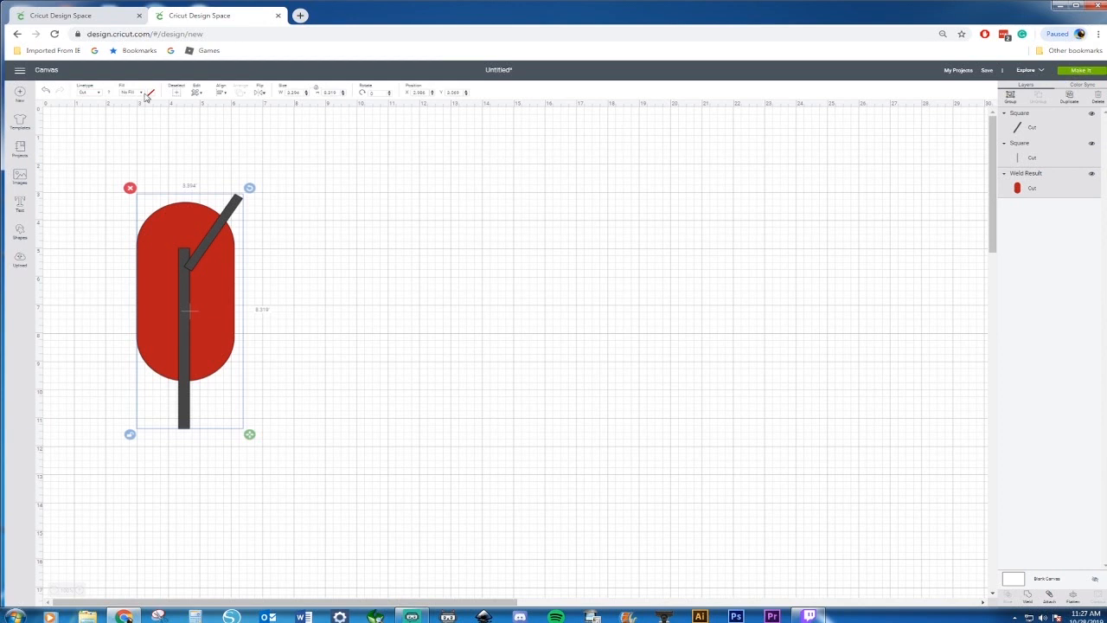
Step: Shift the whole feather slightly and tilt the branch bar to about 50 degrees, with its lower end on the stem's top
{"action": "left_click_drag", "start_coordinate": [241, 201], "coordinate": [248, 205]}
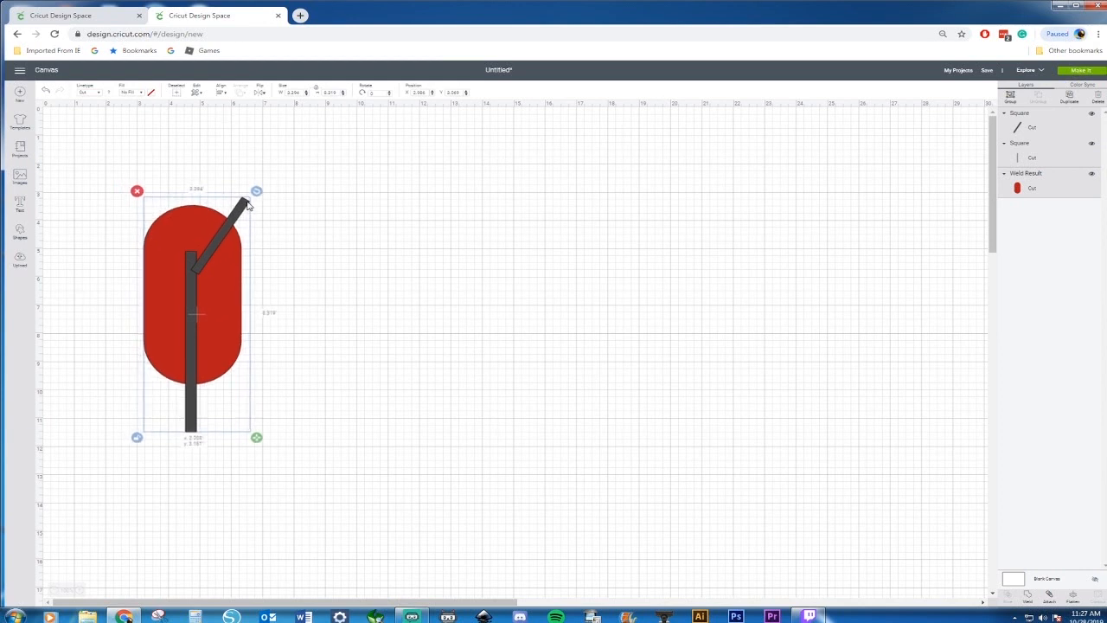
{"action": "left_click", "coordinate": [247, 204]}
{"action": "left_click", "coordinate": [243, 207]}
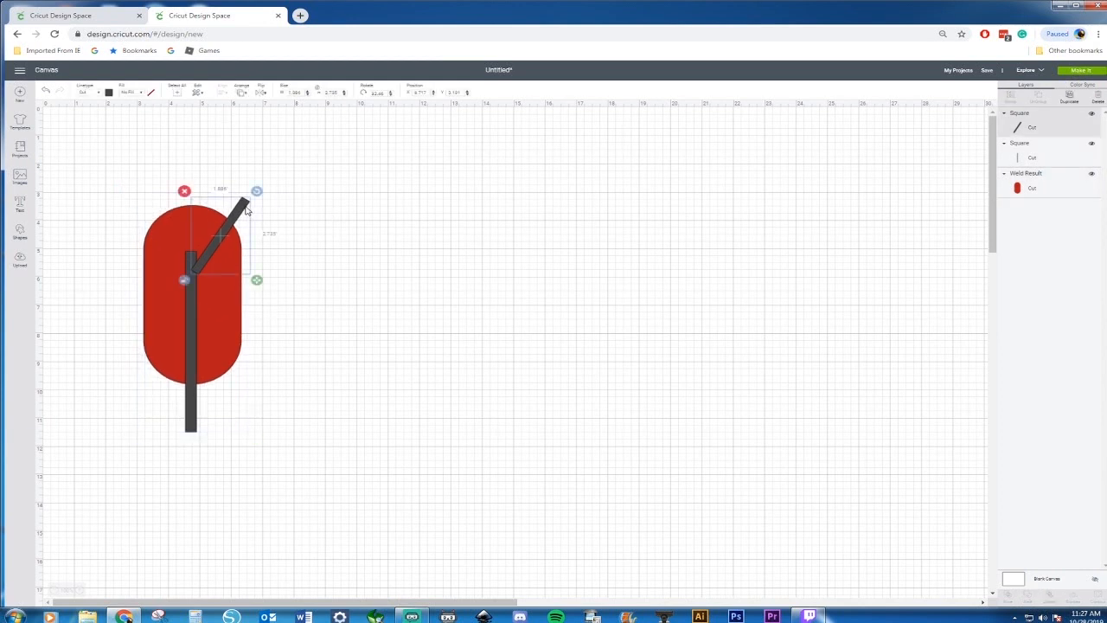
{"action": "left_click", "coordinate": [250, 202]}
{"action": "left_click", "coordinate": [246, 202]}
{"action": "left_click_drag", "start_coordinate": [264, 197], "coordinate": [254, 220]}
Step: Duplicate the branch bar, flip the copy horizontally and place it on the stem's left side to form a V
{"action": "key", "text": "ctrl+d"}
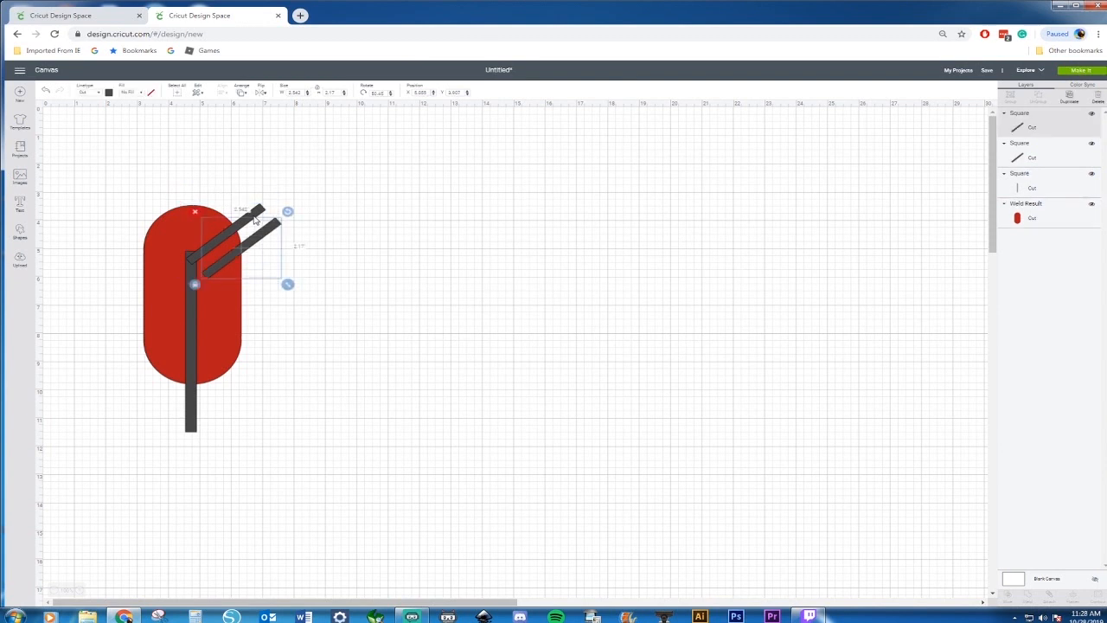
{"action": "right_click", "coordinate": [269, 231]}
{"action": "left_click", "coordinate": [263, 94]}
{"action": "left_click", "coordinate": [270, 106]}
{"action": "left_click_drag", "start_coordinate": [257, 259], "coordinate": [173, 245]}
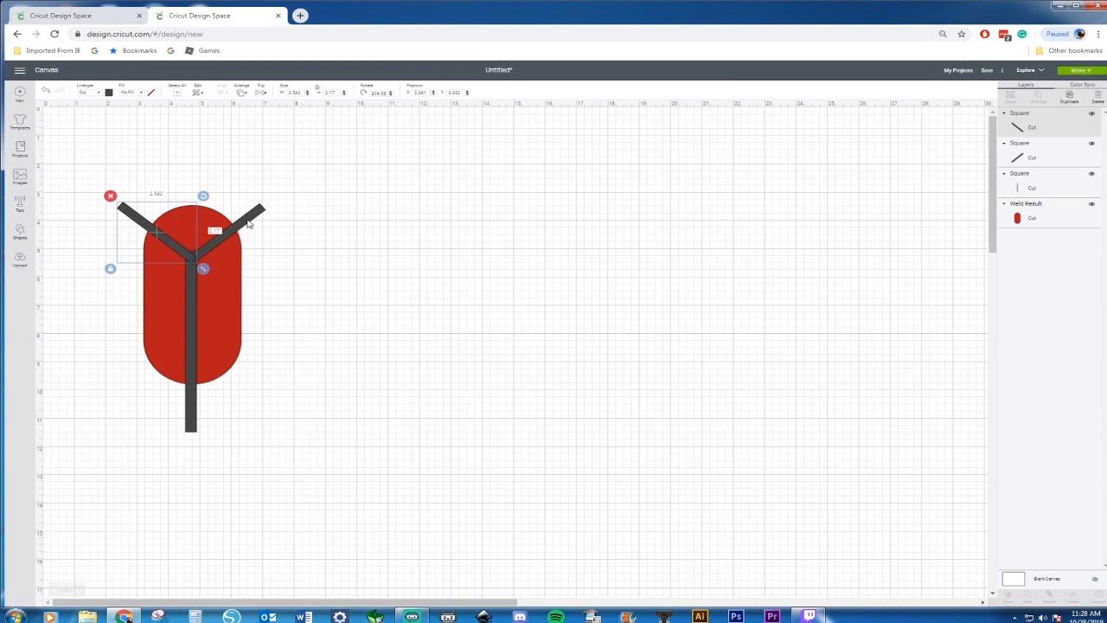
Step: Nudge the two branch bars so their lower ends meet neatly on the stem
{"action": "key", "text": "ctrl+plus"}
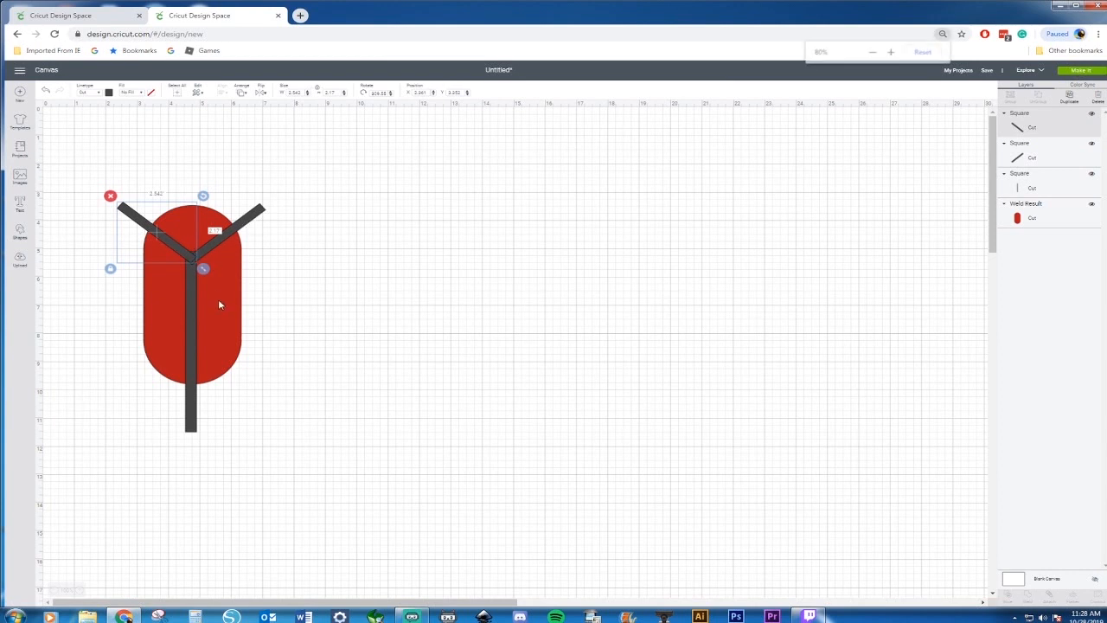
{"action": "left_click", "coordinate": [509, 318]}
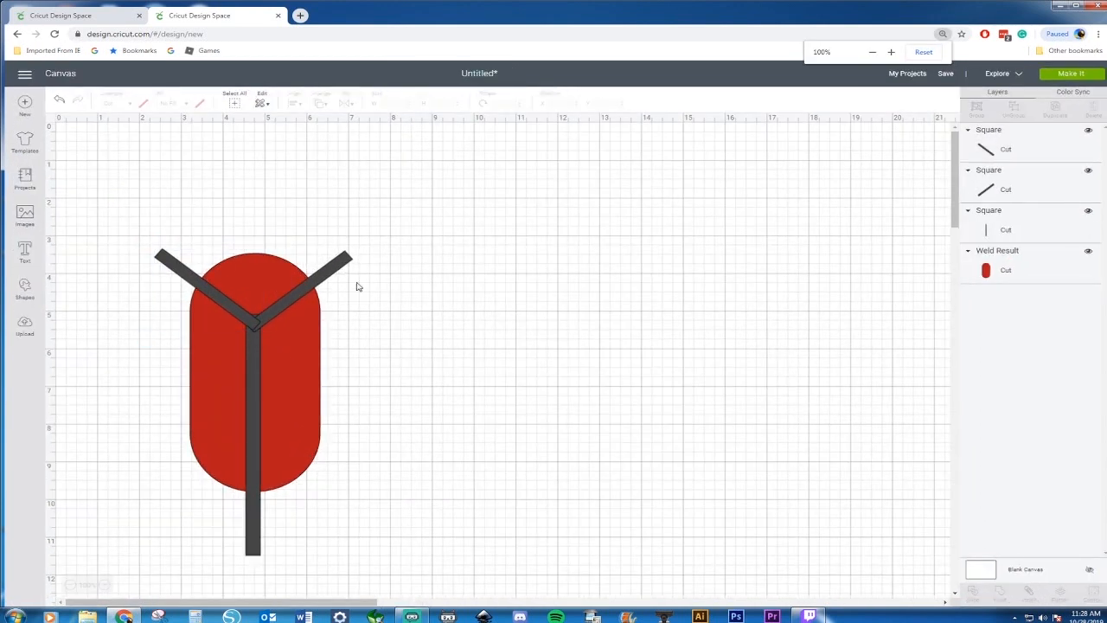
{"action": "left_click", "coordinate": [323, 276]}
{"action": "left_click_drag", "start_coordinate": [322, 275], "coordinate": [323, 273]}
{"action": "left_click_drag", "start_coordinate": [239, 316], "coordinate": [240, 315]}
Step: Weld the left and right branch bars into one V shape
{"action": "left_click", "coordinate": [348, 259]}
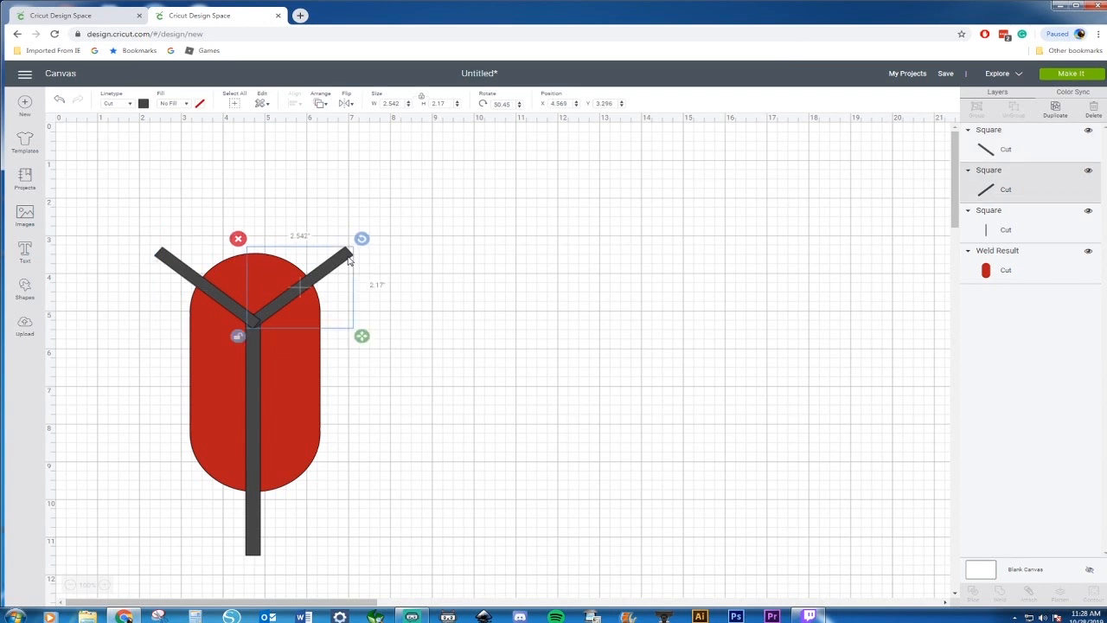
{"action": "left_click", "coordinate": [153, 260]}
{"action": "left_click", "coordinate": [161, 255]}
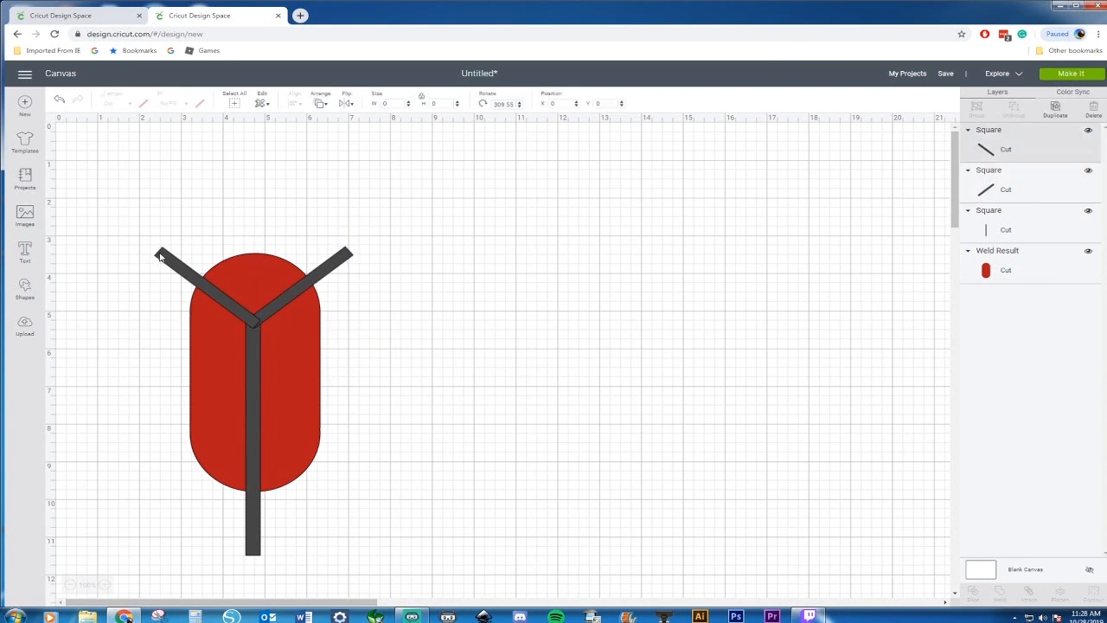
{"action": "left_click", "coordinate": [346, 257], "text": "shift"}
{"action": "right_click", "coordinate": [346, 257]}
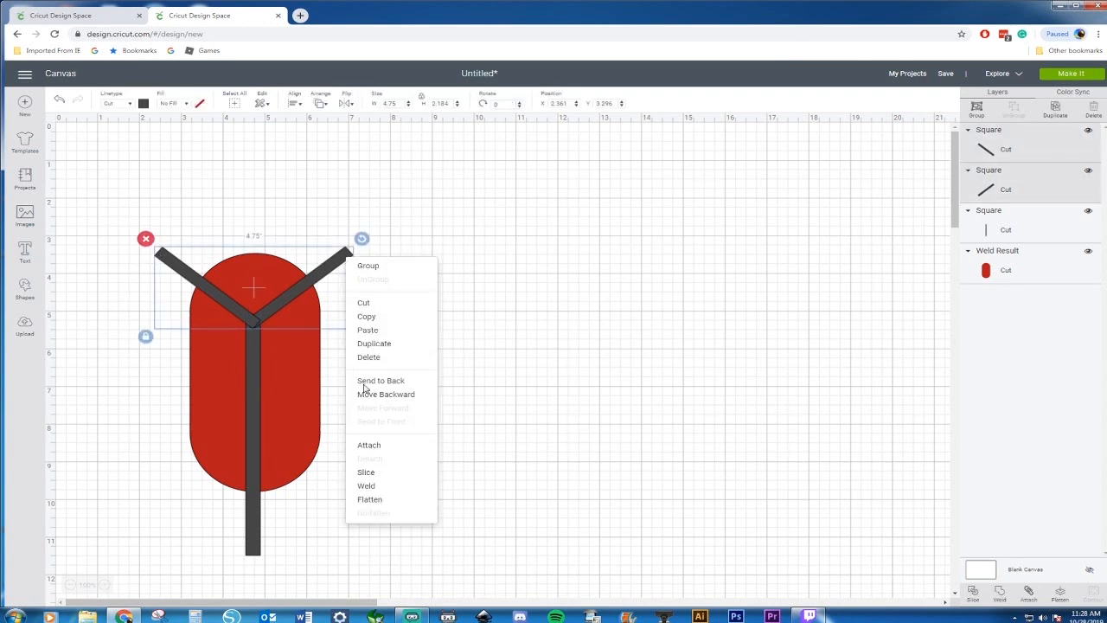
{"action": "left_click", "coordinate": [382, 486]}
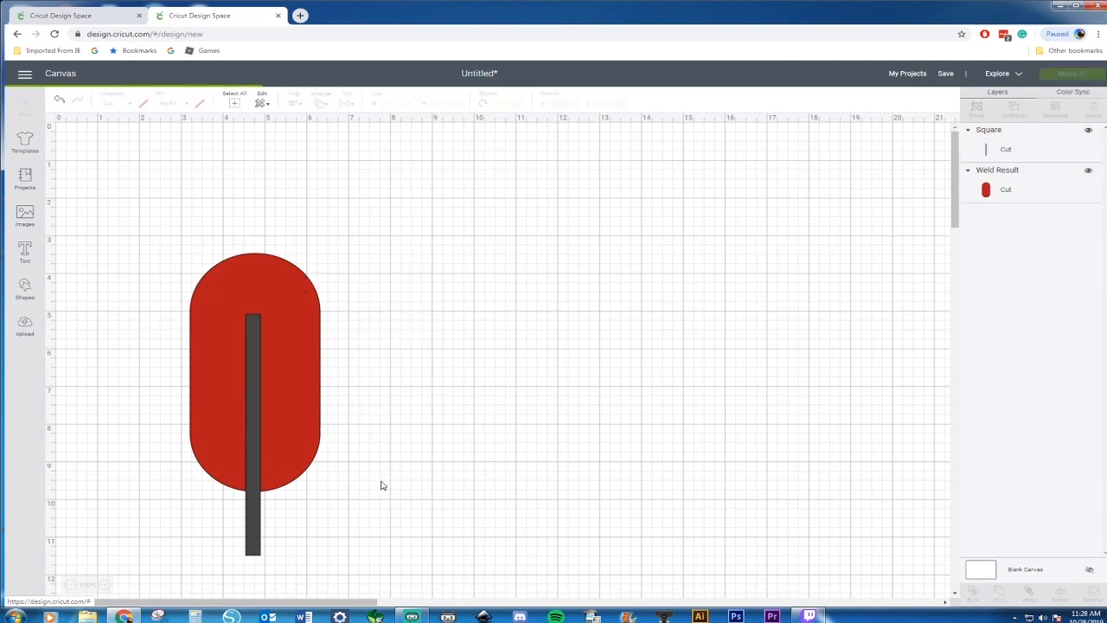
Step: Duplicate the V shape and place the copy directly below the original on the stem, at about X 2.361, Y 5.185 inches
{"action": "left_click", "coordinate": [343, 265]}
{"action": "key", "text": "ctrl+d"}
{"action": "left_click_drag", "start_coordinate": [348, 286], "coordinate": [328, 342]}
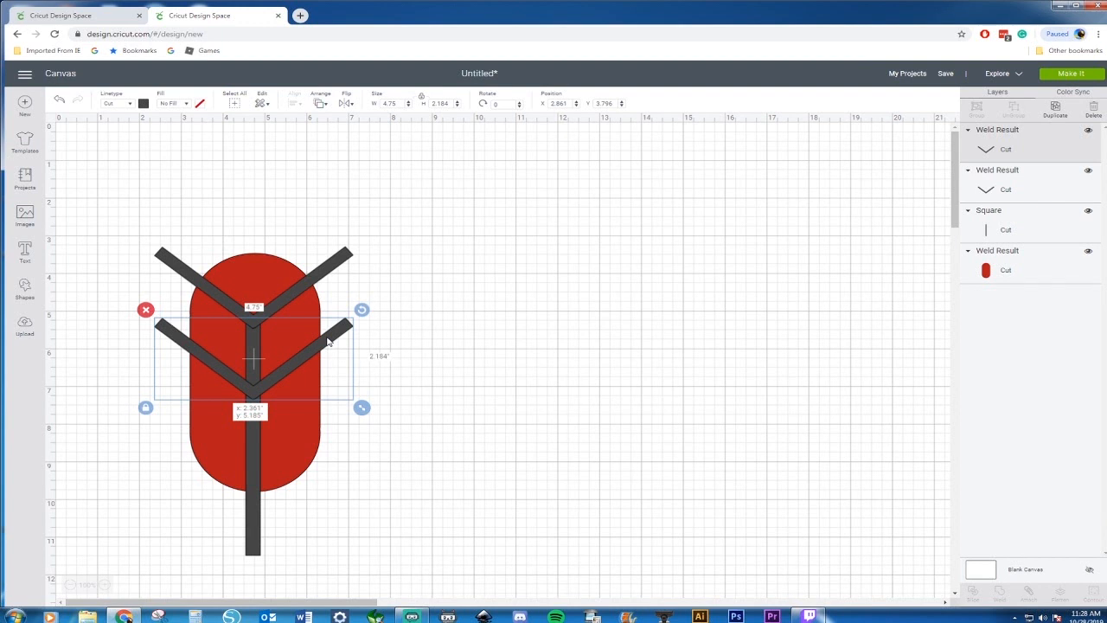
Step: Paste a third V shape and place it directly below the second one on the stem
{"action": "key", "text": "ctrl+v"}
{"action": "left_click_drag", "start_coordinate": [343, 354], "coordinate": [328, 412]}
{"action": "left_click_drag", "start_coordinate": [129, 216], "coordinate": [425, 564]}
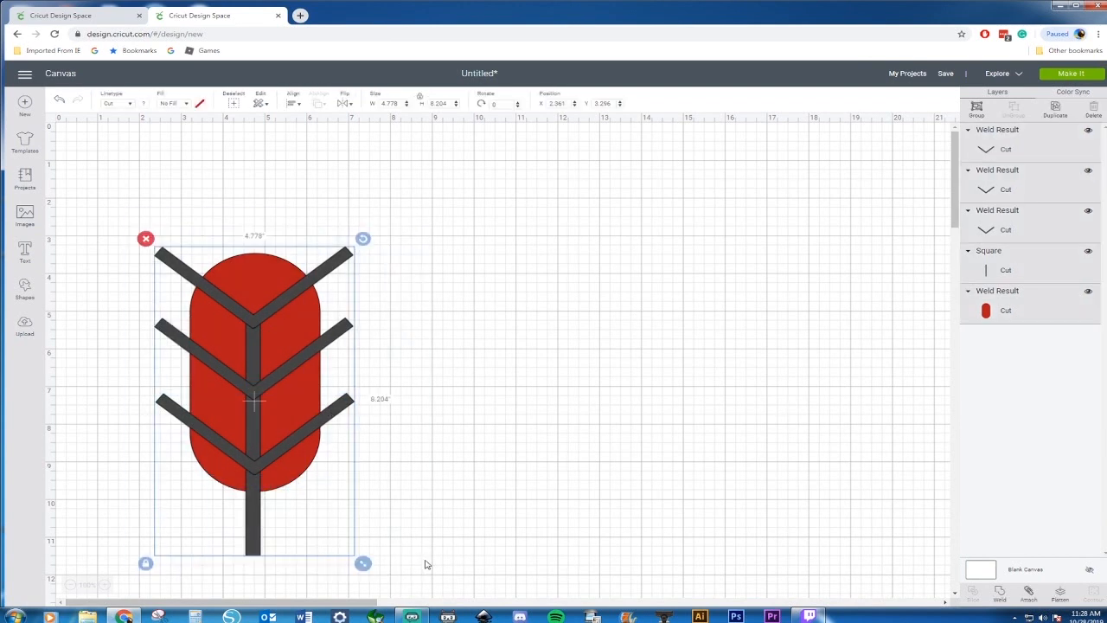
{"action": "left_click", "coordinate": [294, 104]}
{"action": "left_click", "coordinate": [320, 199]}
{"action": "left_click", "coordinate": [60, 100]}
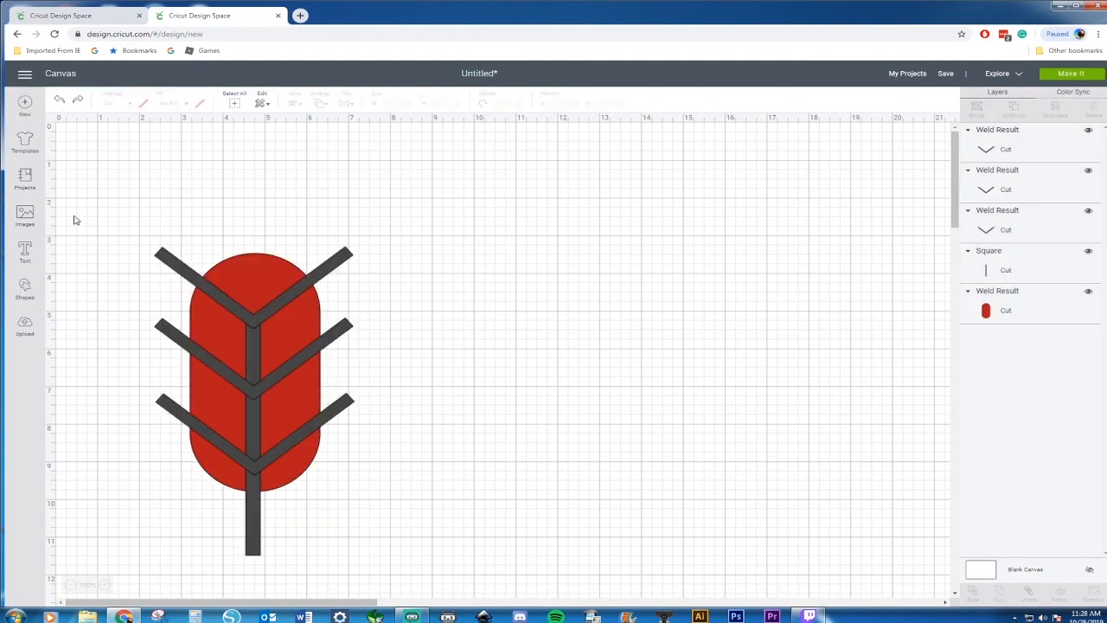
Step: Align the three V shapes, the stem and the red capsule to a common horizontal center
{"action": "left_click_drag", "start_coordinate": [102, 207], "coordinate": [417, 591]}
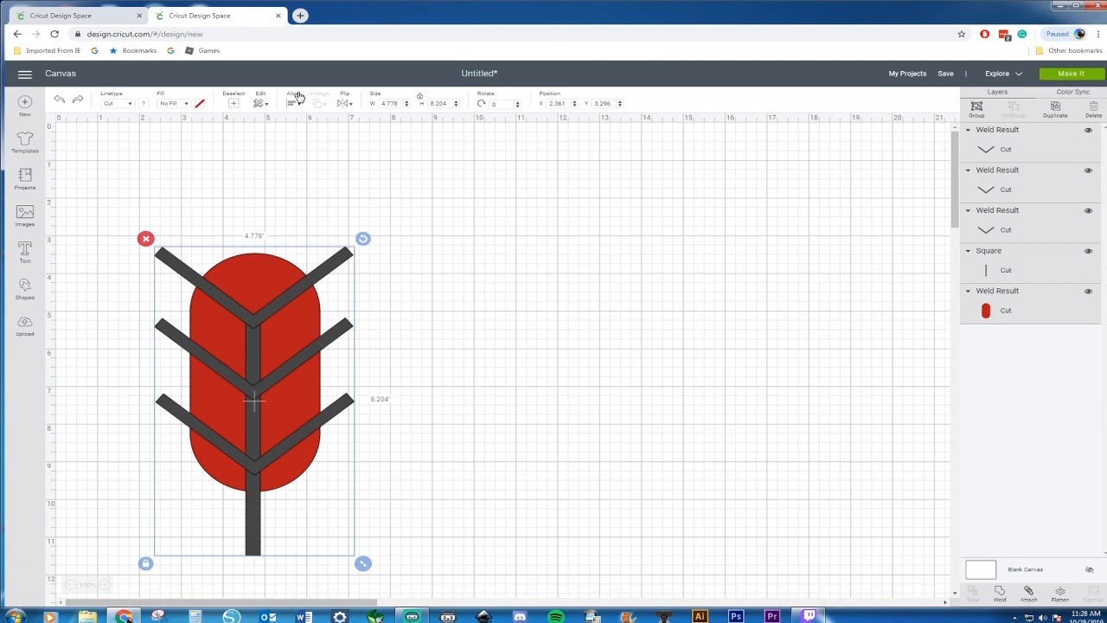
{"action": "left_click", "coordinate": [297, 97]}
{"action": "left_click", "coordinate": [322, 148]}
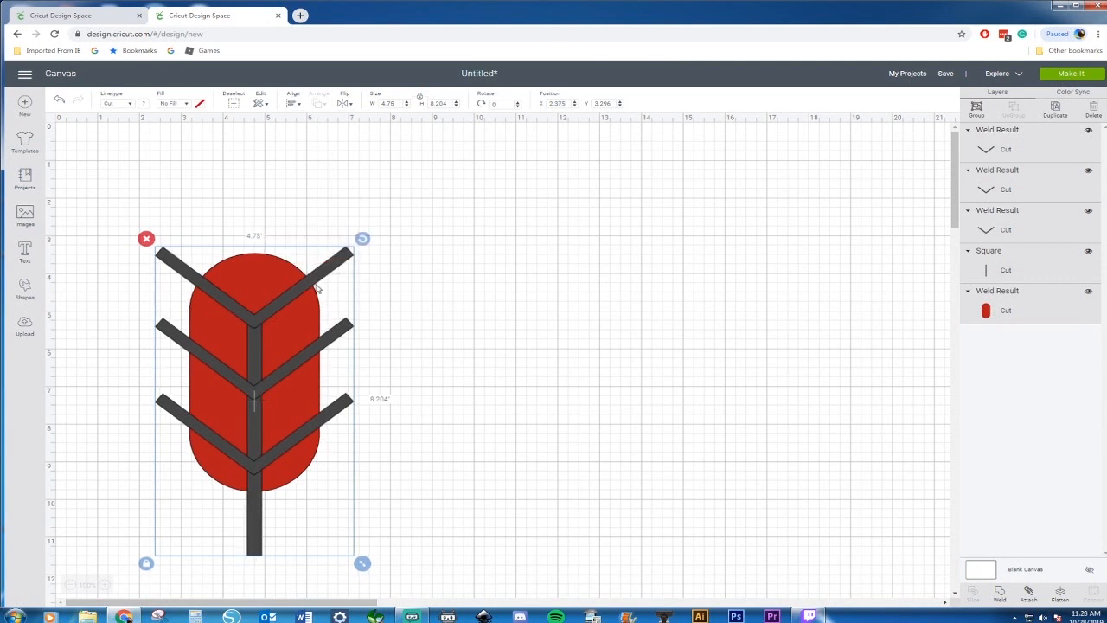
{"action": "left_click", "coordinate": [272, 260]}
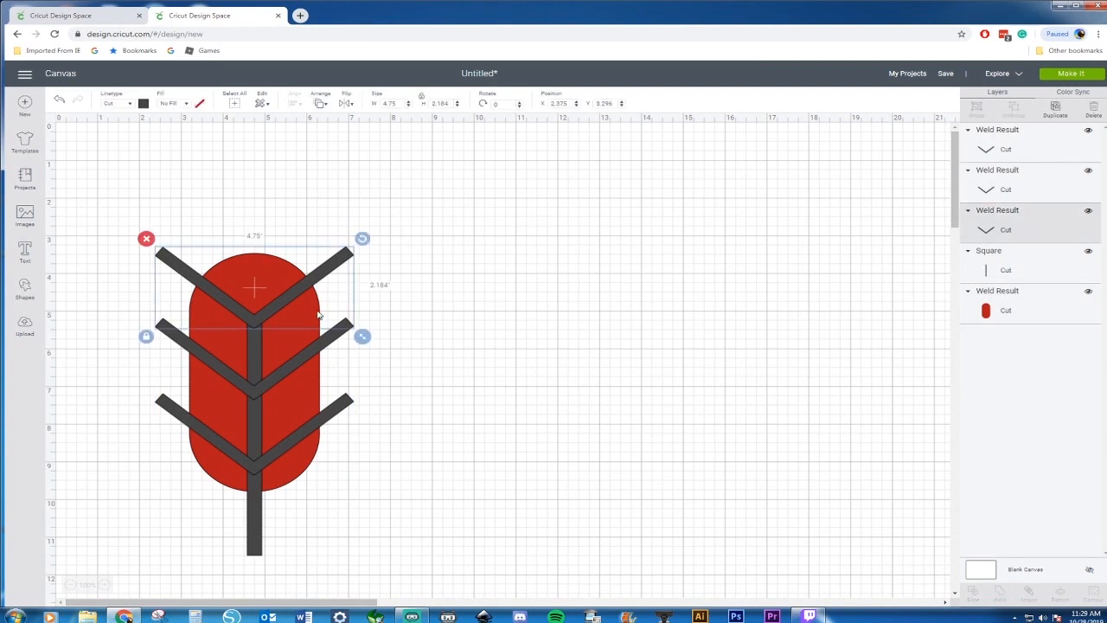
Step: Move the red capsule away from the branches to about X 16.389, Y 1.958 inches and set the lowest V back on the stem
{"action": "left_click_drag", "start_coordinate": [300, 474], "coordinate": [418, 497]}
{"action": "left_click_drag", "start_coordinate": [210, 467], "coordinate": [776, 403]}
{"action": "left_click_drag", "start_coordinate": [423, 461], "coordinate": [304, 440]}
Step: Weld the three V shapes and the stem into one branch shape
{"action": "left_click_drag", "start_coordinate": [110, 198], "coordinate": [330, 512]}
{"action": "right_click", "coordinate": [272, 472]}
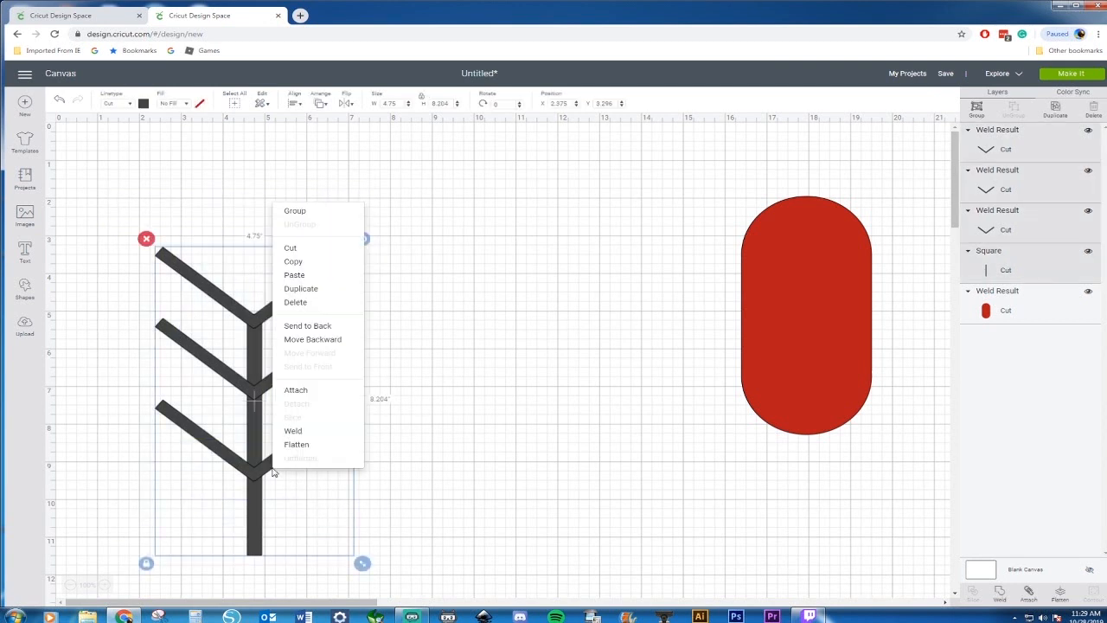
{"action": "left_click", "coordinate": [291, 430]}
Step: Duplicate the red capsule and place the copy behind the branch shape at about X 3.222, Y 3.917 inches
{"action": "left_click", "coordinate": [808, 339]}
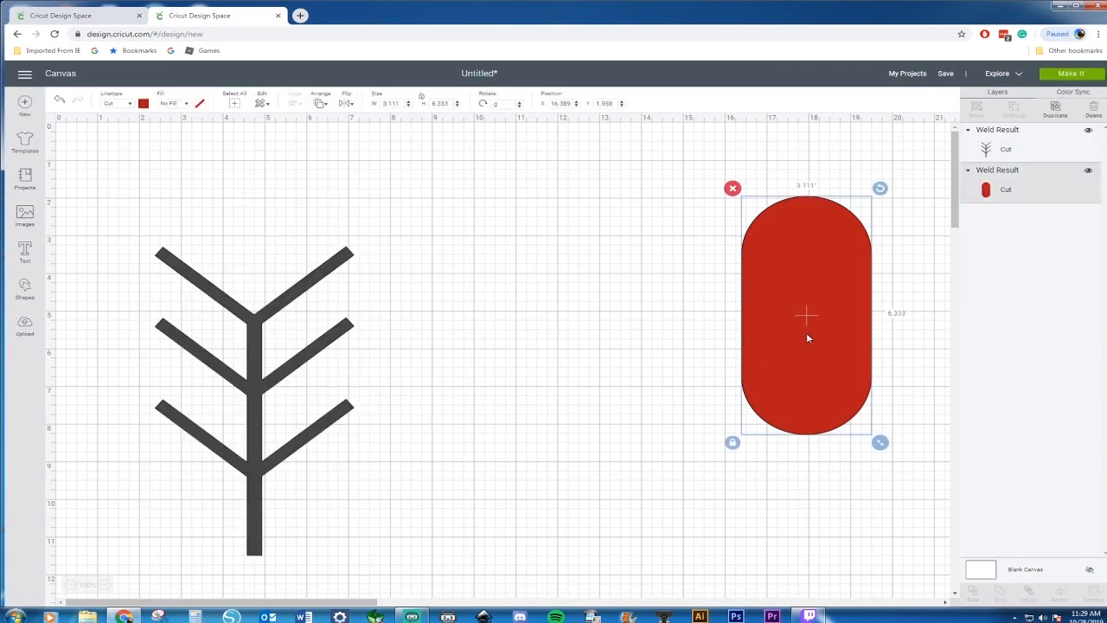
{"action": "key", "text": "ctrl+c"}
{"action": "key", "text": "ctrl+v"}
{"action": "left_click_drag", "start_coordinate": [816, 338], "coordinate": [250, 395]}
{"action": "left_click_drag", "start_coordinate": [245, 396], "coordinate": [242, 396]}
{"action": "right_click", "coordinate": [240, 374]}
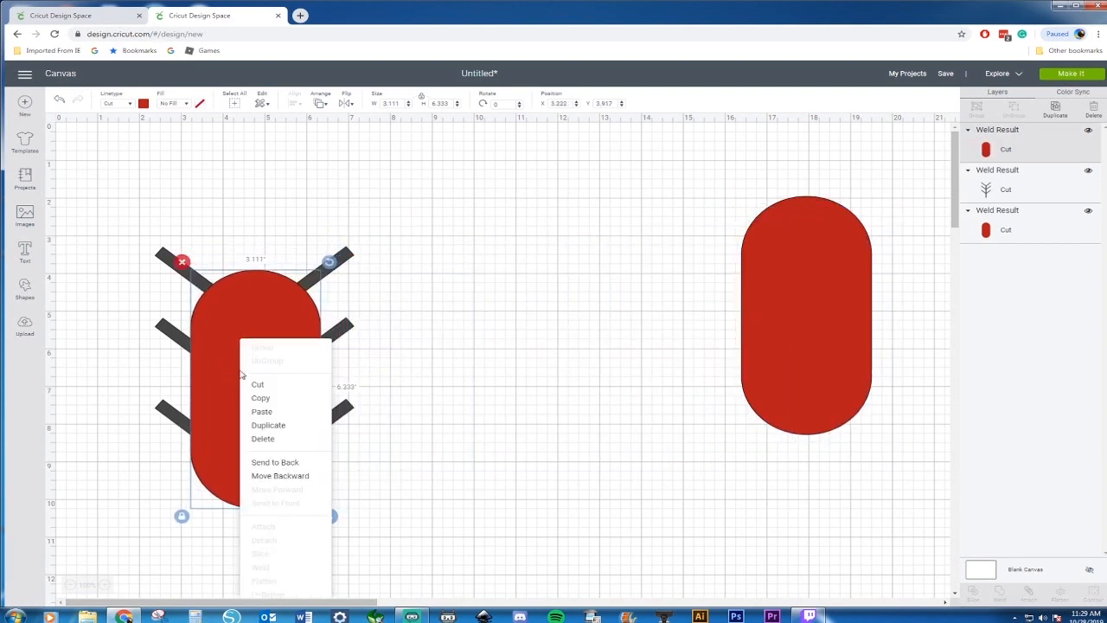
{"action": "left_click", "coordinate": [286, 474]}
Step: Move the branch shape down to about Y 3.615 inches and slice it with the red capsule copy behind it
{"action": "left_click_drag", "start_coordinate": [252, 540], "coordinate": [255, 554]}
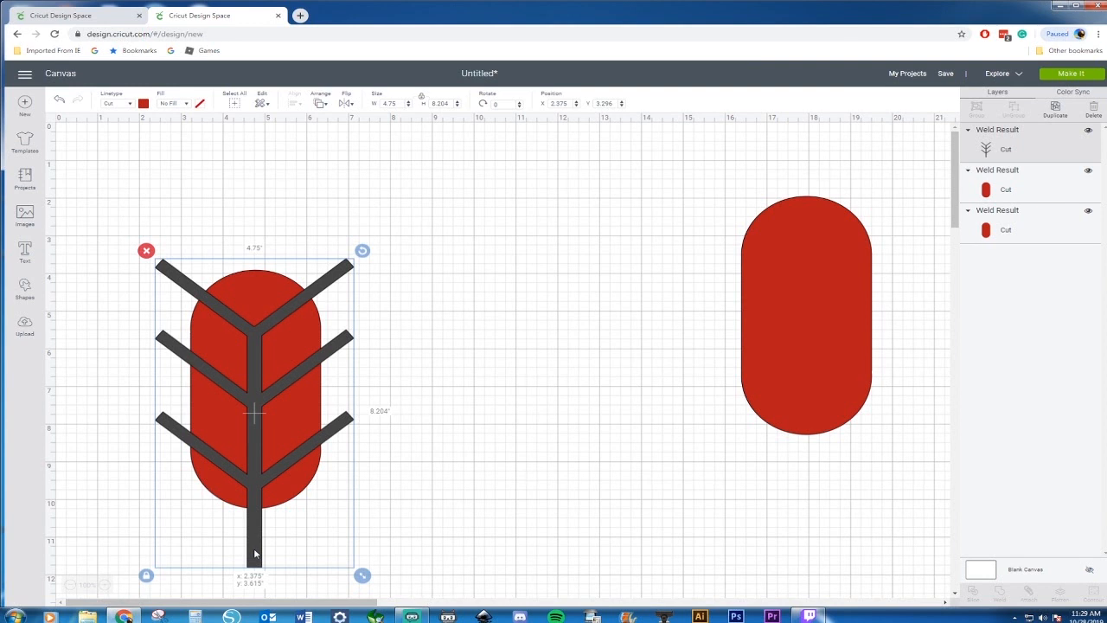
{"action": "left_click", "coordinate": [457, 384]}
{"action": "left_click_drag", "start_coordinate": [115, 231], "coordinate": [420, 558]}
{"action": "right_click", "coordinate": [294, 476]}
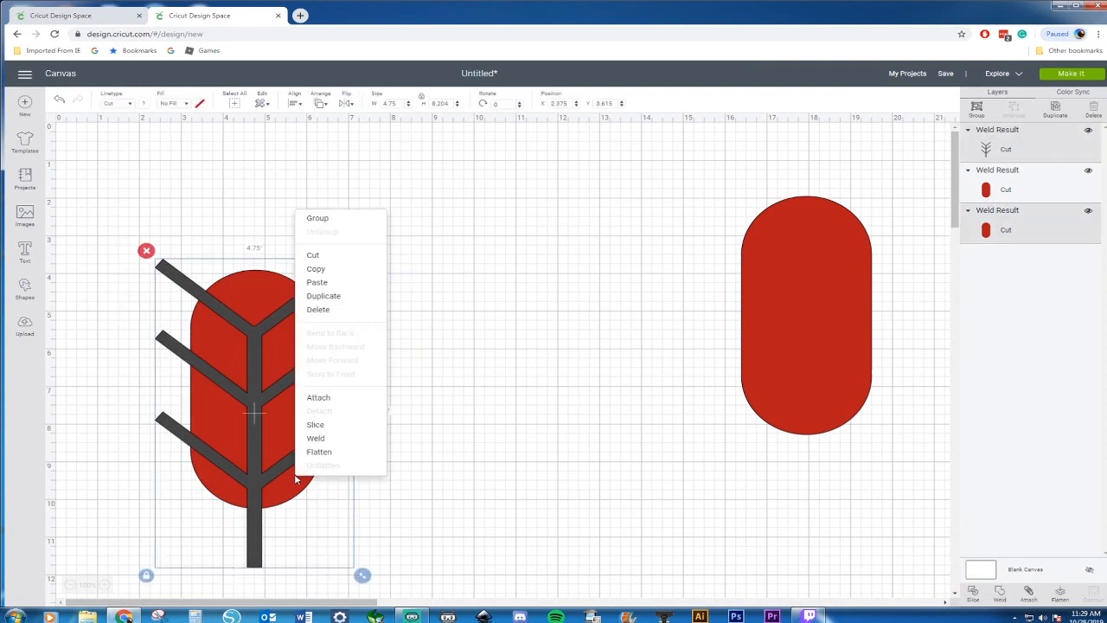
{"action": "left_click", "coordinate": [344, 425]}
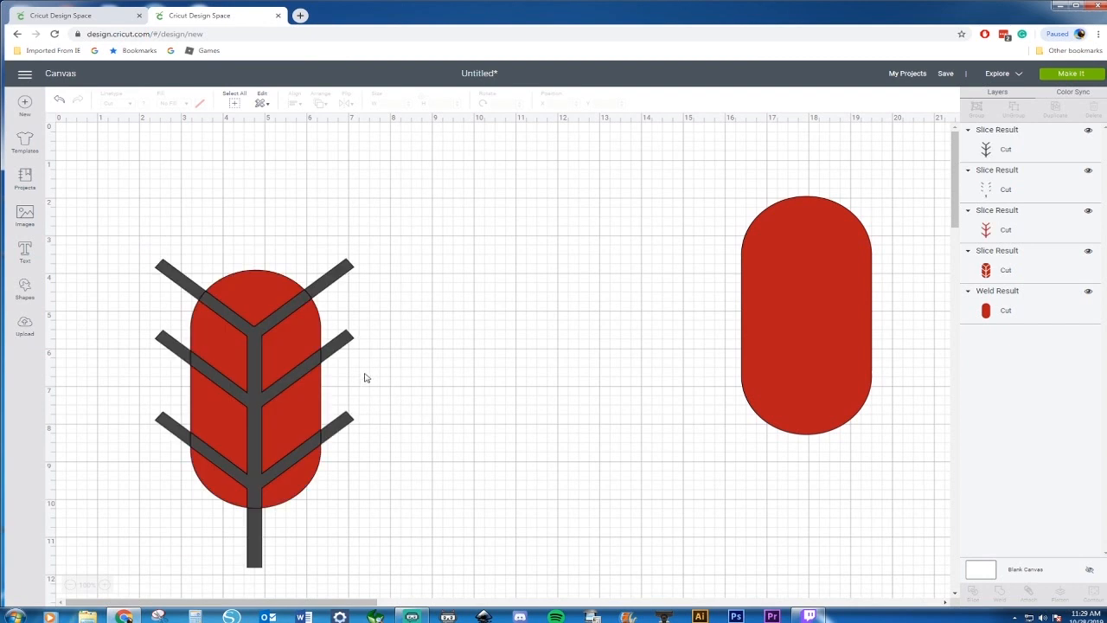
Step: Move the trimmed dark branch shape out to about X 9.903, Y 3.898 inches and delete the leftover slice pieces
{"action": "left_click_drag", "start_coordinate": [252, 502], "coordinate": [531, 494]}
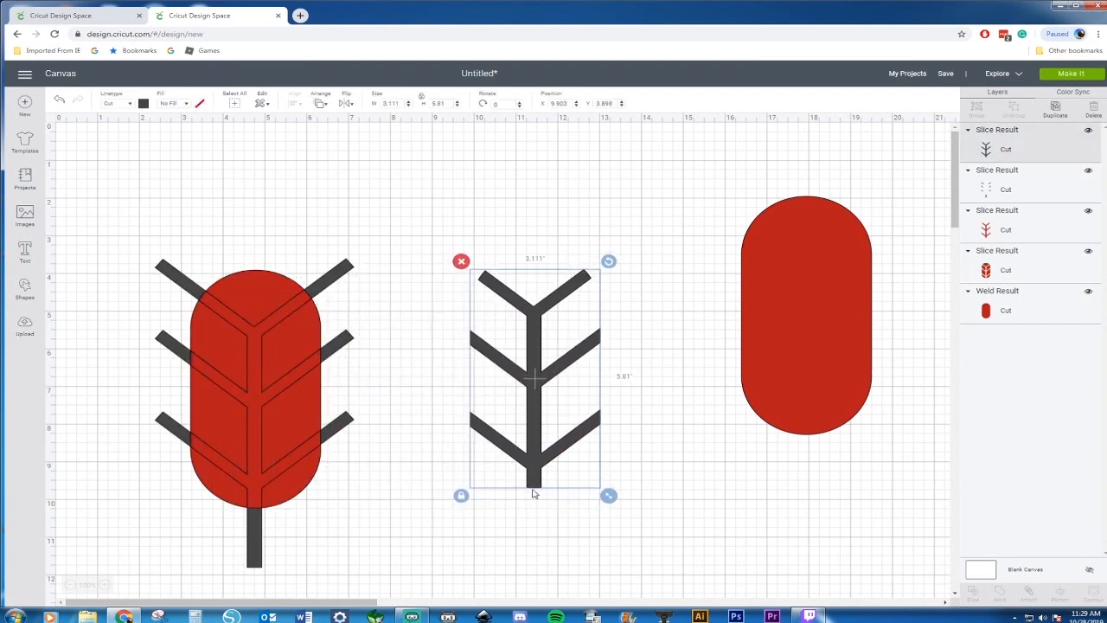
{"action": "mouse_move", "coordinate": [256, 558]}
{"action": "left_mouse_down"}
{"action": "mouse_move", "coordinate": [458, 552]}
{"action": "mouse_move", "coordinate": [252, 554]}
{"action": "left_mouse_up"}
{"action": "left_click_drag", "start_coordinate": [88, 206], "coordinate": [330, 553]}
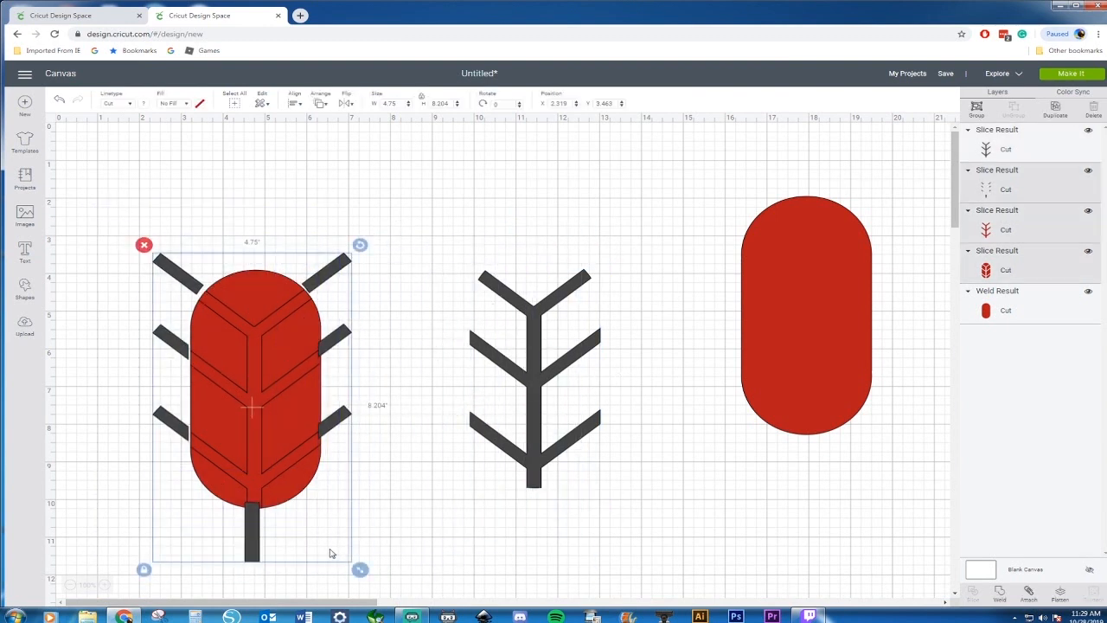
{"action": "key", "text": "Delete"}
Step: Add a square, reshape it into a bar about 0.264 by 3.569 inches and place it over the stem's lower end
{"action": "left_click", "coordinate": [24, 288]}
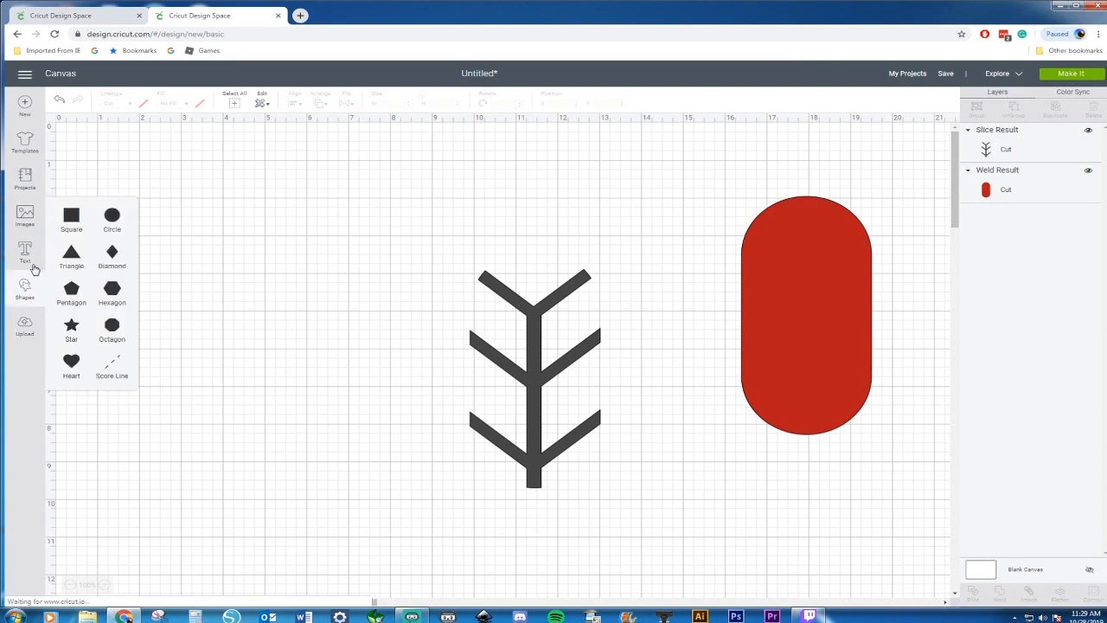
{"action": "left_click", "coordinate": [74, 218]}
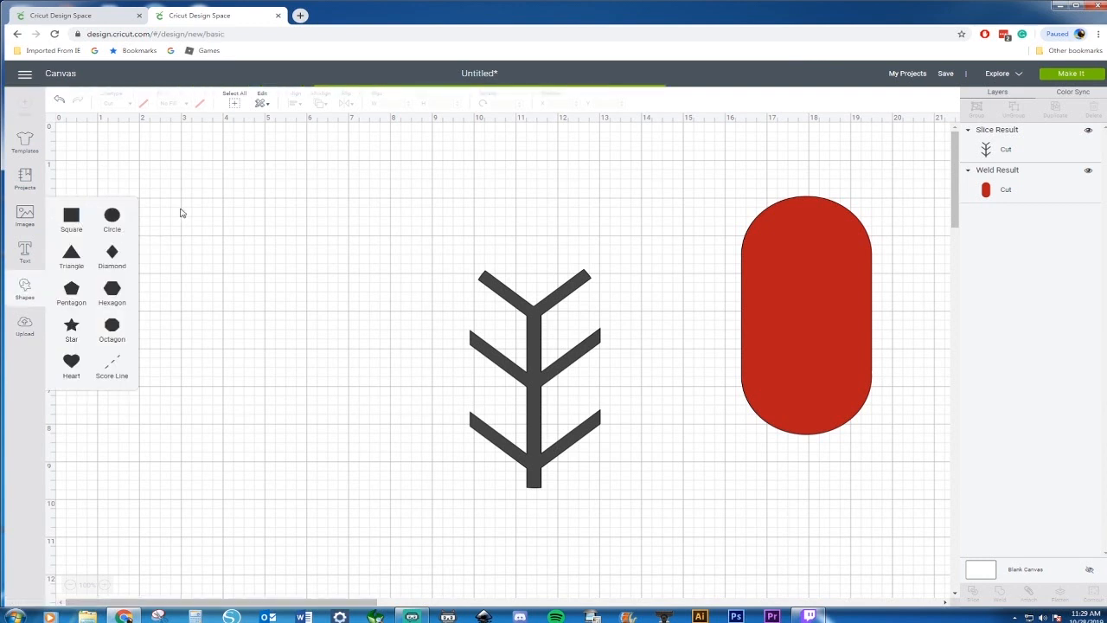
{"action": "left_click_drag", "start_coordinate": [239, 279], "coordinate": [494, 376]}
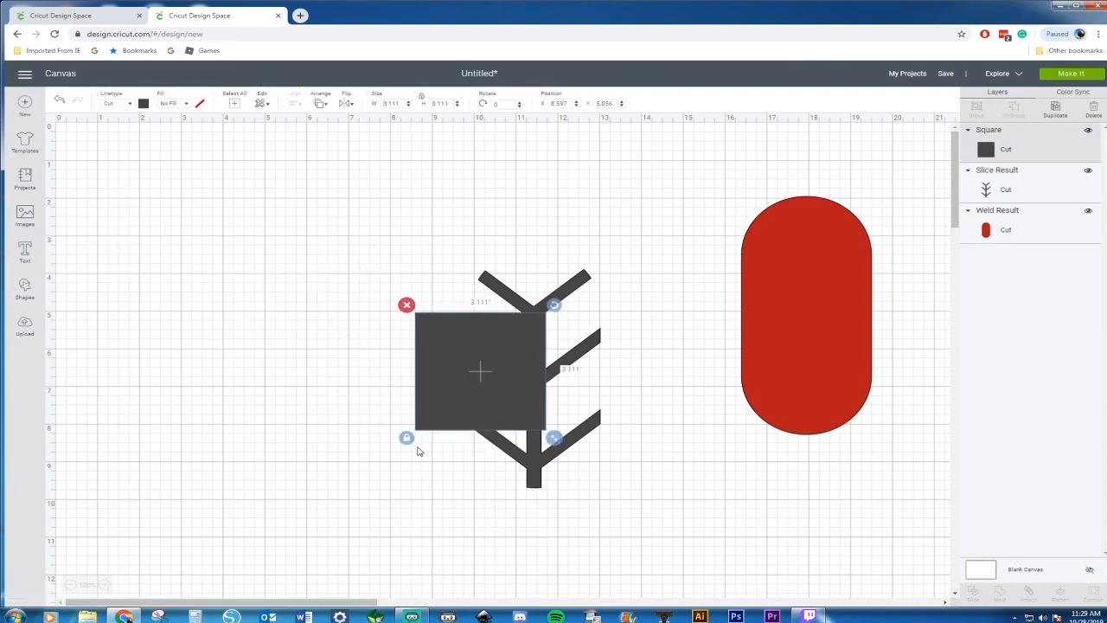
{"action": "left_click_drag", "start_coordinate": [554, 439], "coordinate": [537, 507]}
Step: Line up the bar with the stem's left edge and widen it to match the stem's width
{"action": "key", "text": "ctrl+plus"}
{"action": "key", "text": "ctrl+plus"}
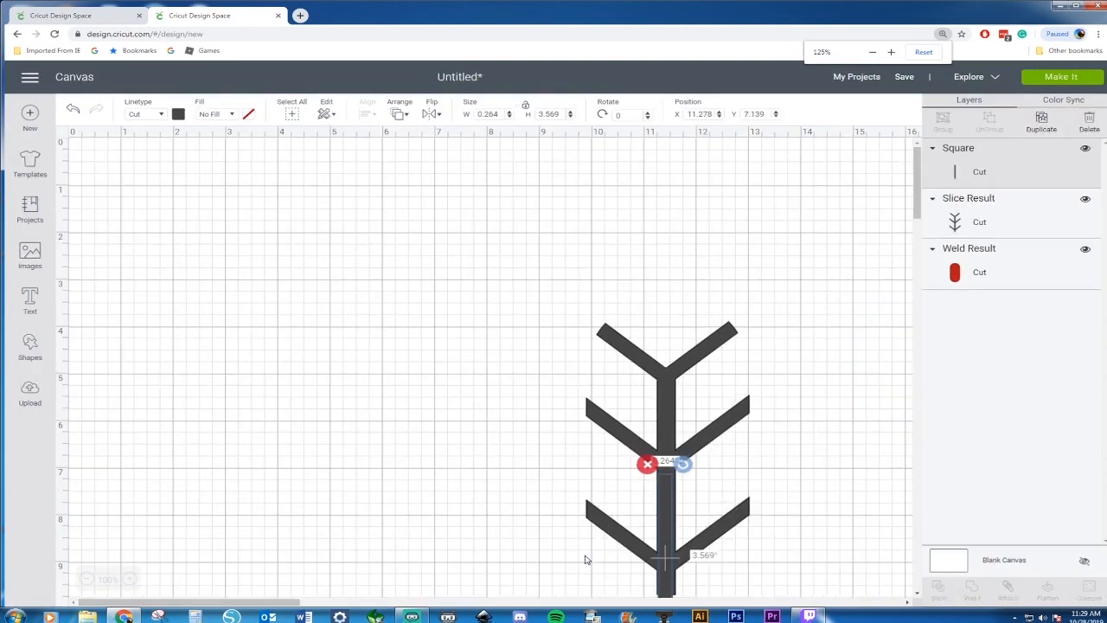
{"action": "scroll", "coordinate": [712, 531], "scroll_direction": "down", "scroll_amount": 3}
{"action": "key", "text": "ctrl+plus"}
{"action": "key", "text": "ctrl+plus"}
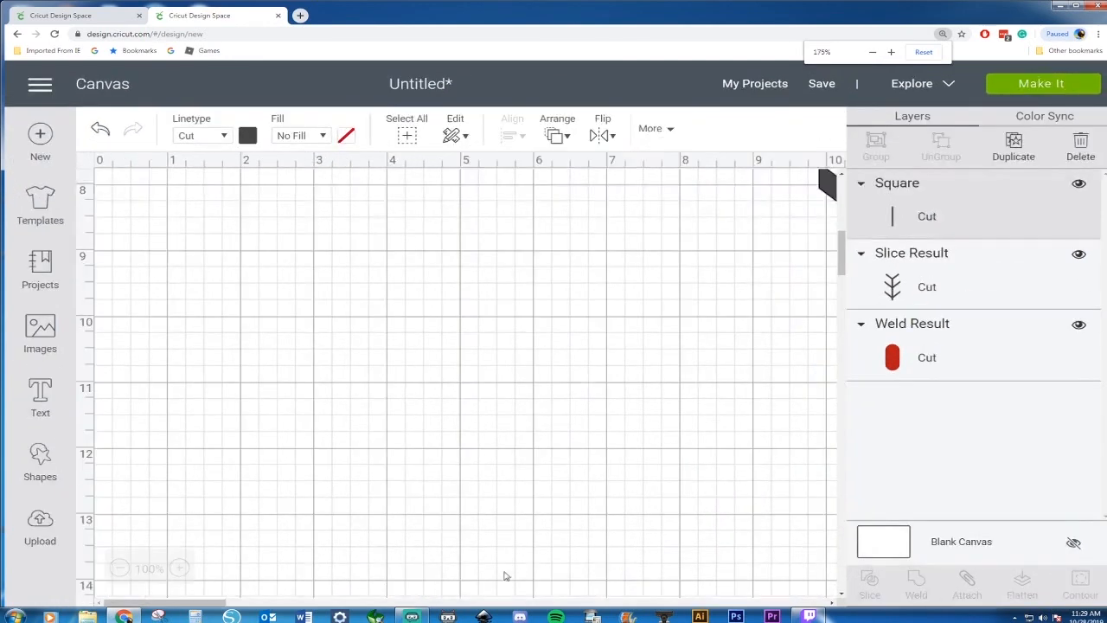
{"action": "left_click_drag", "start_coordinate": [195, 597], "coordinate": [308, 596]}
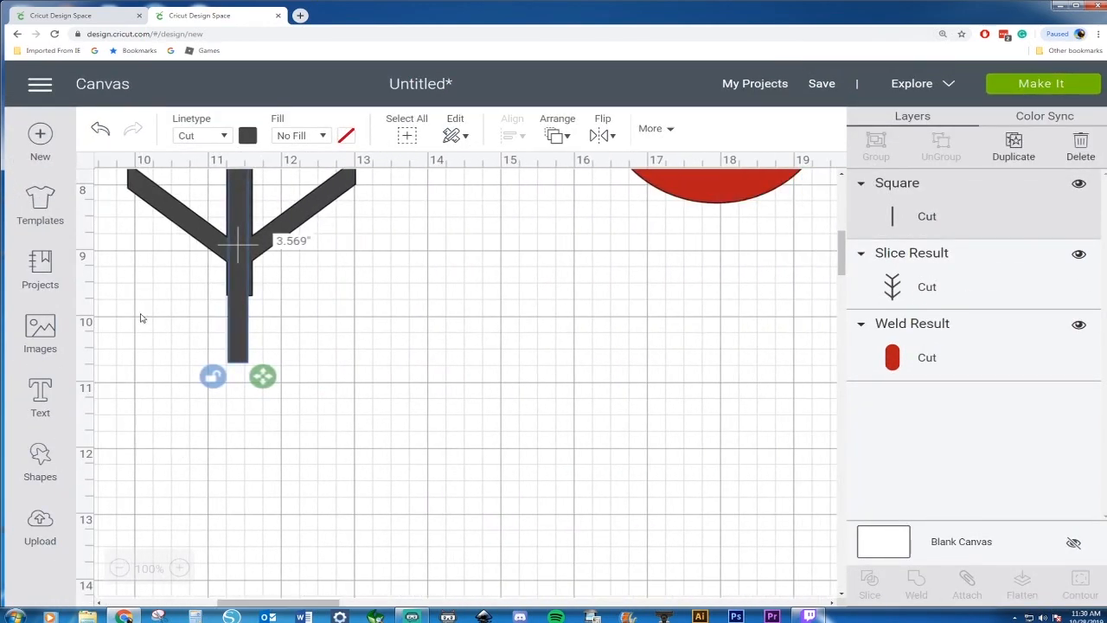
{"action": "left_click_drag", "start_coordinate": [237, 310], "coordinate": [236, 309]}
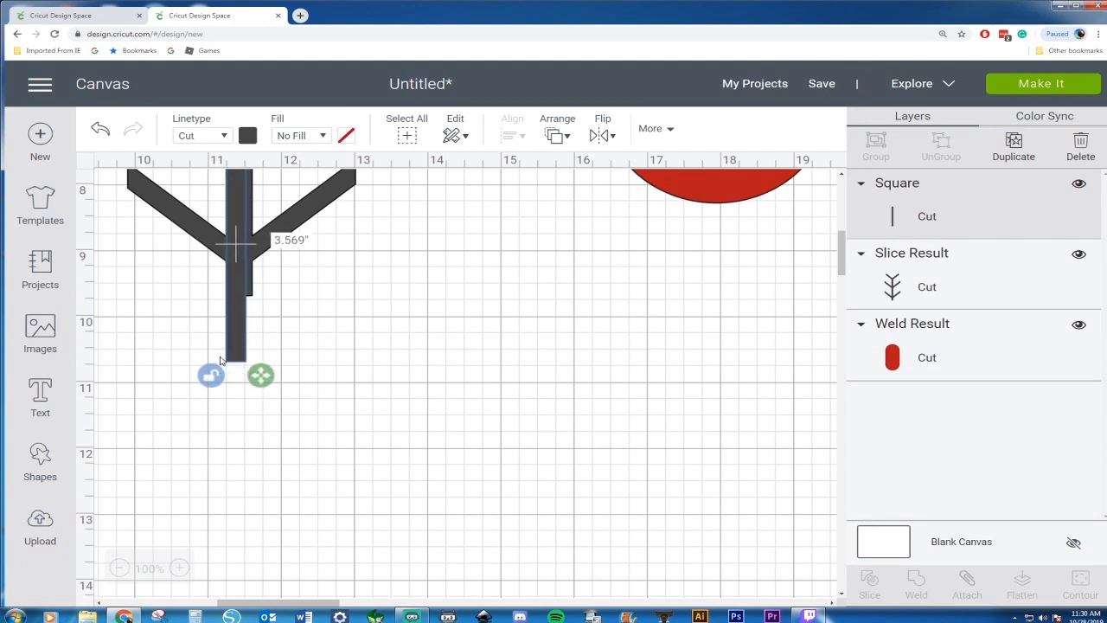
{"action": "left_click", "coordinate": [300, 366]}
Step: Weld the bar to the trimmed branch shape to extend its stem
{"action": "left_click_drag", "start_coordinate": [291, 335], "coordinate": [212, 277]}
{"action": "right_click", "coordinate": [213, 277]}
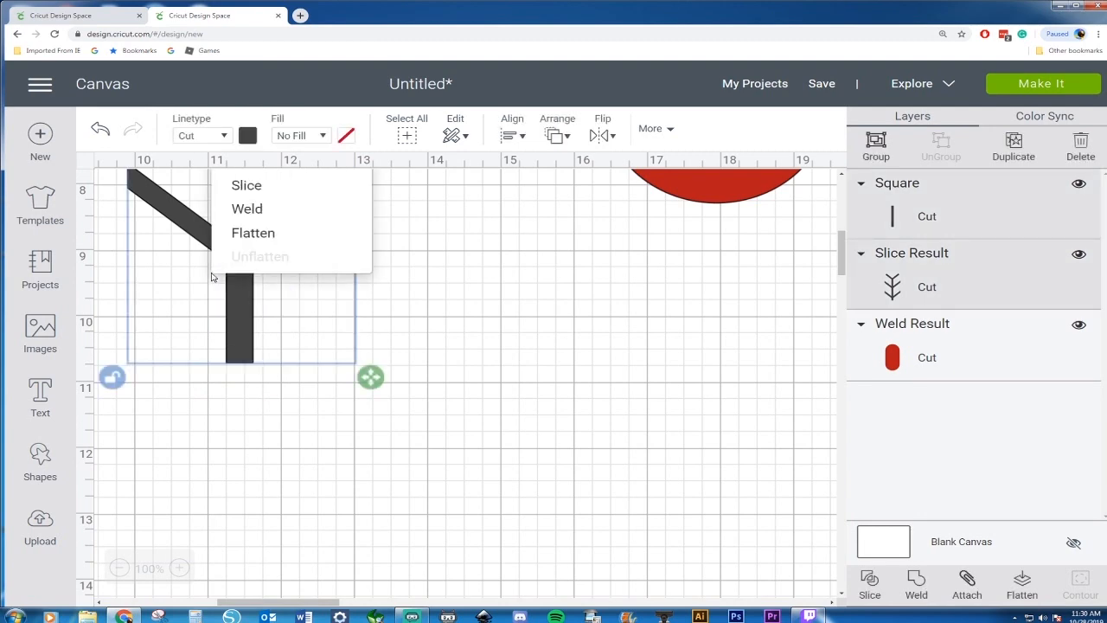
{"action": "left_click", "coordinate": [251, 208]}
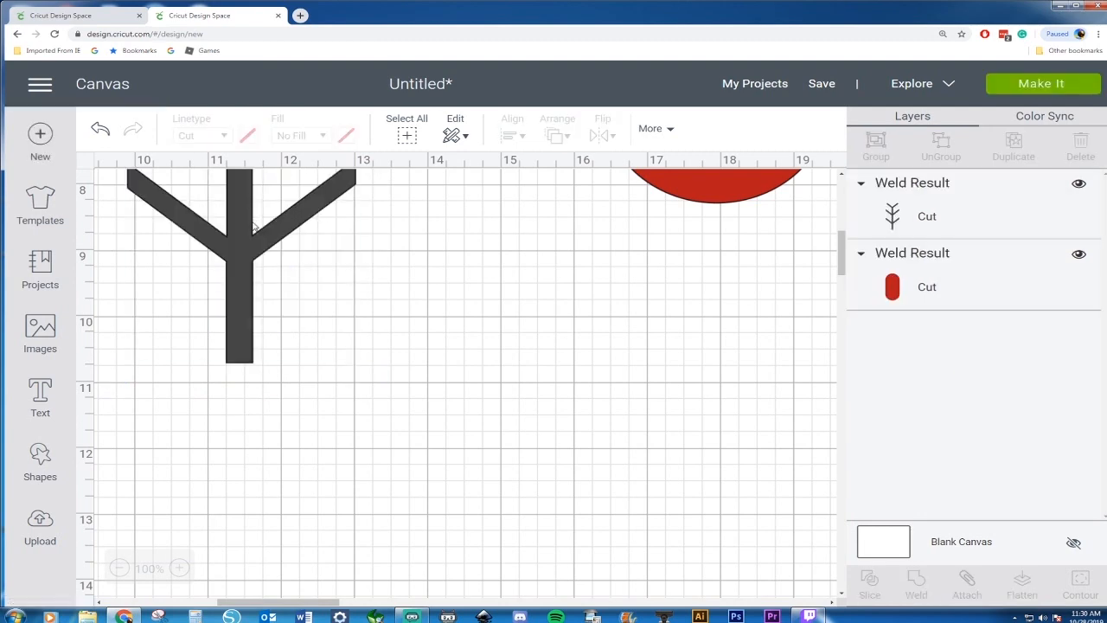
Step: Move the red capsule to about X 1.389, Y 2.014 inches and place the branch shape on top of it
{"action": "key", "text": "ctrl+minus"}
{"action": "key", "text": "ctrl+minus"}
{"action": "key", "text": "ctrl+minus"}
{"action": "key", "text": "ctrl+minus"}
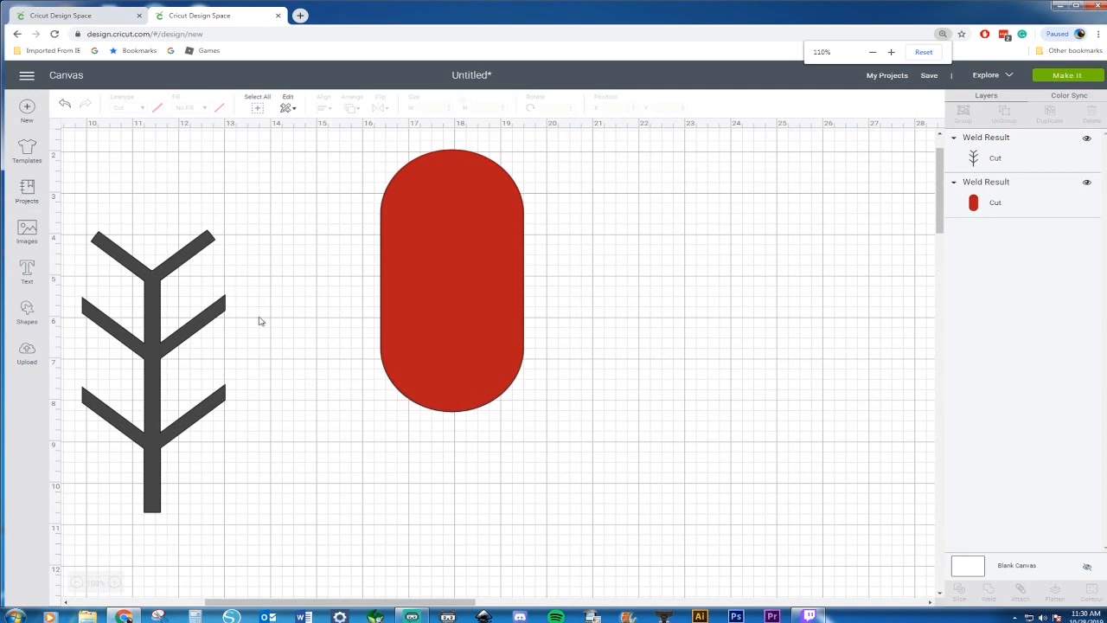
{"action": "key", "text": "ctrl+minus"}
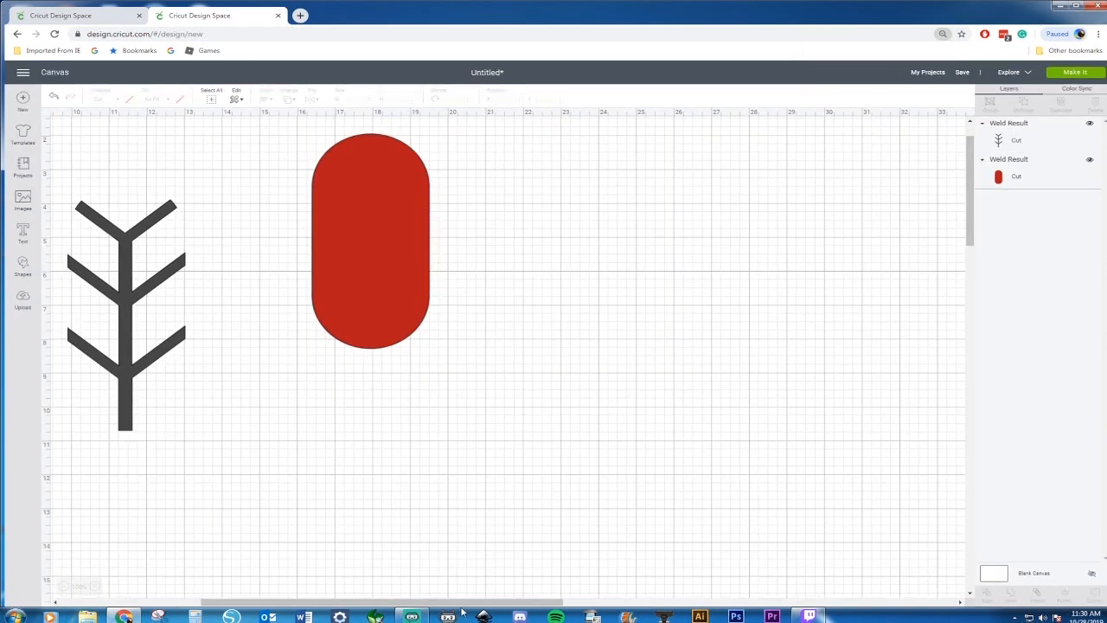
{"action": "left_click_drag", "start_coordinate": [461, 603], "coordinate": [320, 603]}
{"action": "left_click_drag", "start_coordinate": [743, 198], "coordinate": [175, 198]}
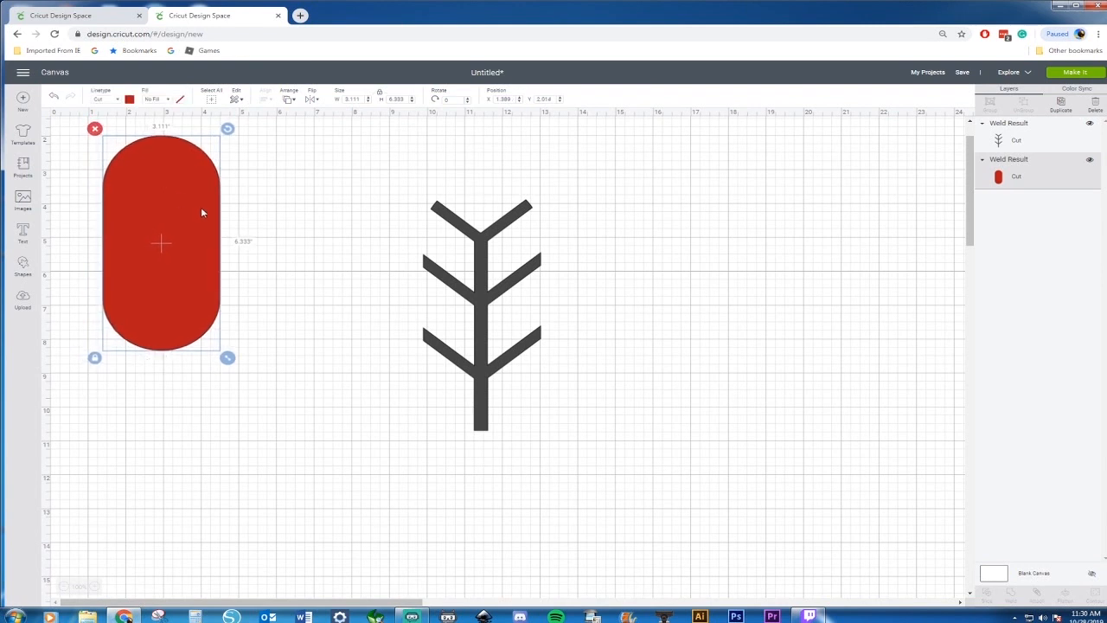
{"action": "left_click_drag", "start_coordinate": [487, 330], "coordinate": [168, 283]}
{"action": "left_click", "coordinate": [490, 247]}
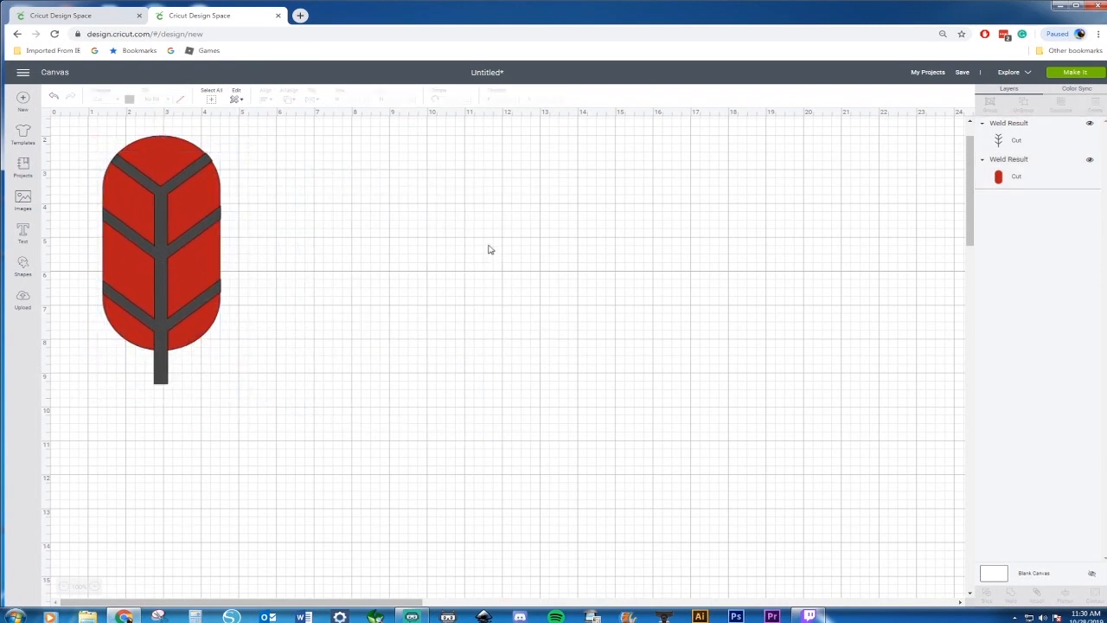
Step: Duplicate the capsule and branch shape together and place the copy beside the original at about X 6.264, Y 2.028 inches
{"action": "left_click_drag", "start_coordinate": [268, 167], "coordinate": [122, 339]}
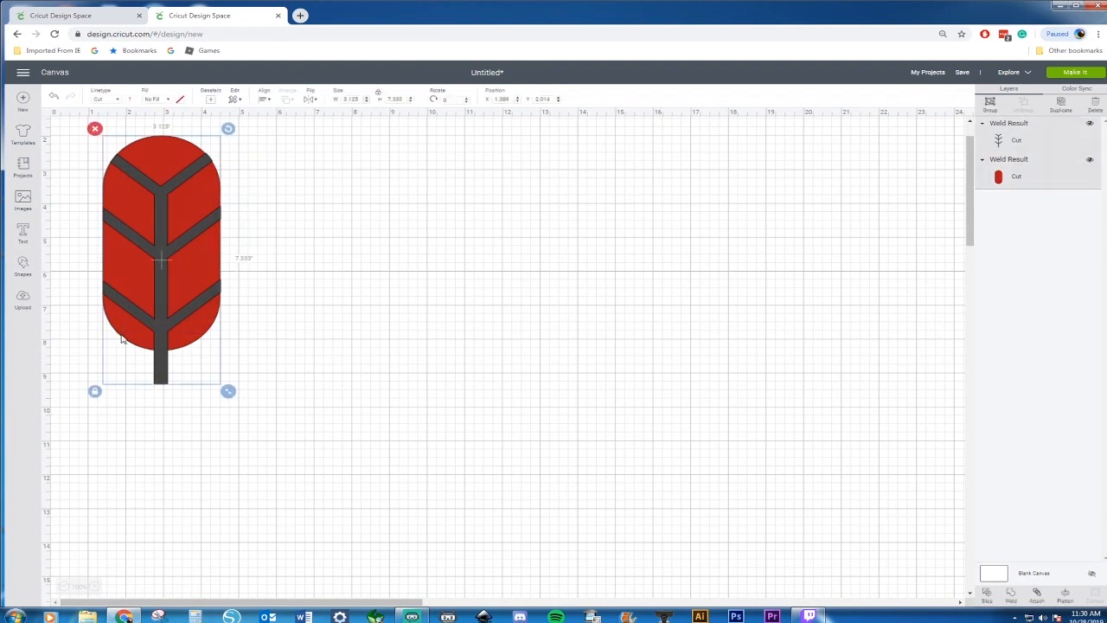
{"action": "key", "text": "ctrl+d"}
{"action": "left_click_drag", "start_coordinate": [183, 260], "coordinate": [351, 248]}
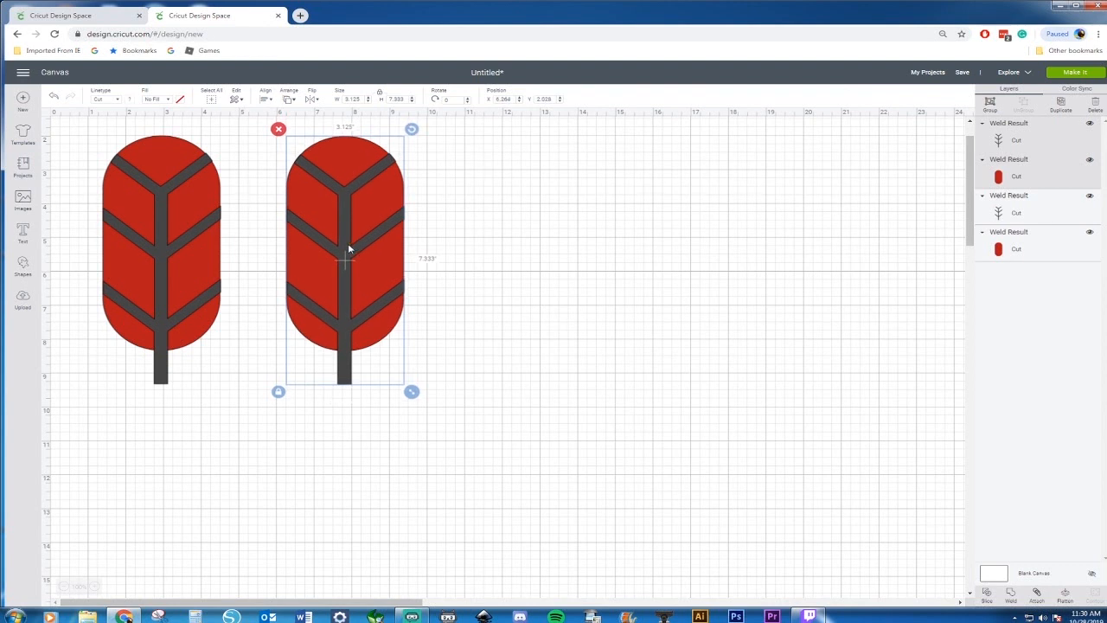
{"action": "left_click", "coordinate": [485, 152]}
Step: Slice the duplicated capsule with its branch shape
{"action": "left_click_drag", "start_coordinate": [470, 138], "coordinate": [282, 405]}
{"action": "right_click", "coordinate": [337, 353]}
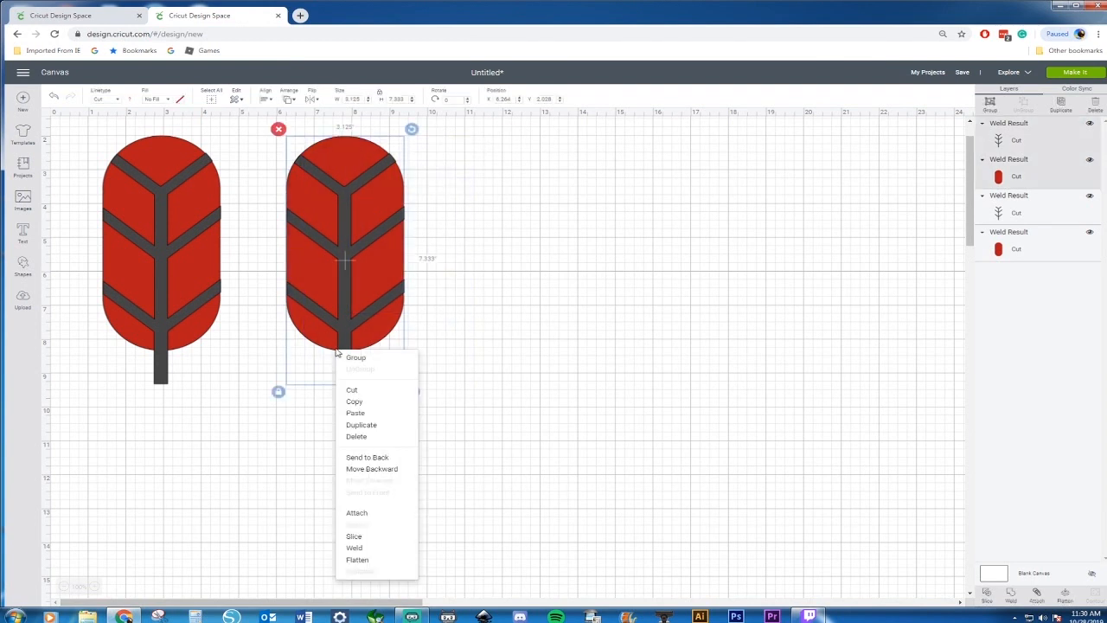
{"action": "left_click", "coordinate": [355, 536]}
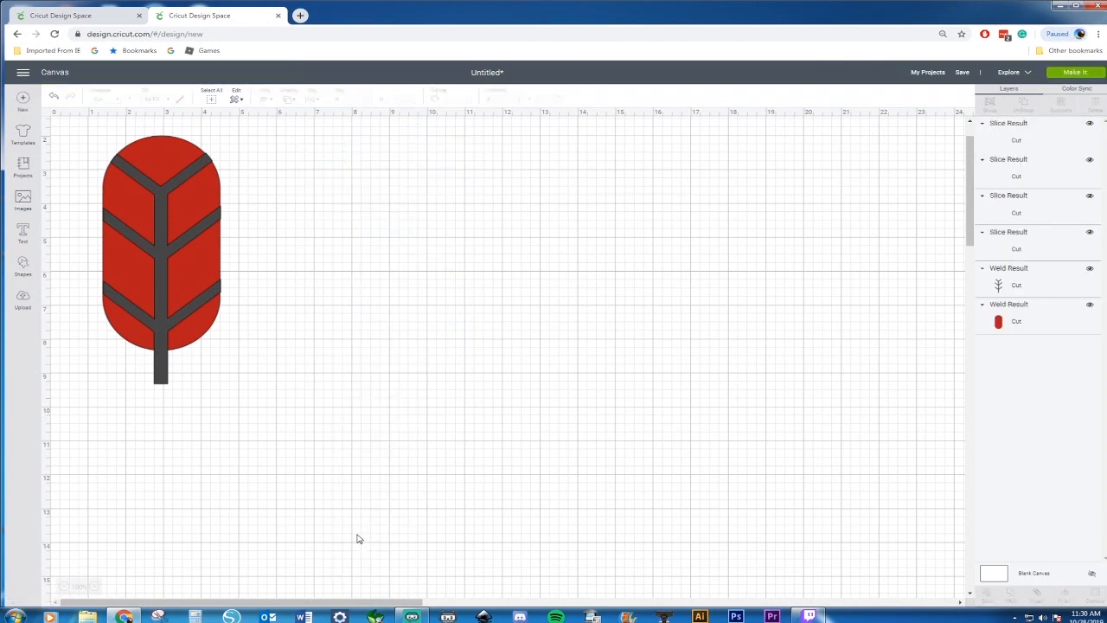
Step: Delete the dark slices and the red branch-shaped slice from the duplicate, keeping only the cut-out red capsule pieces
{"action": "left_click", "coordinate": [351, 389]}
{"action": "left_click_drag", "start_coordinate": [351, 389], "coordinate": [445, 404]}
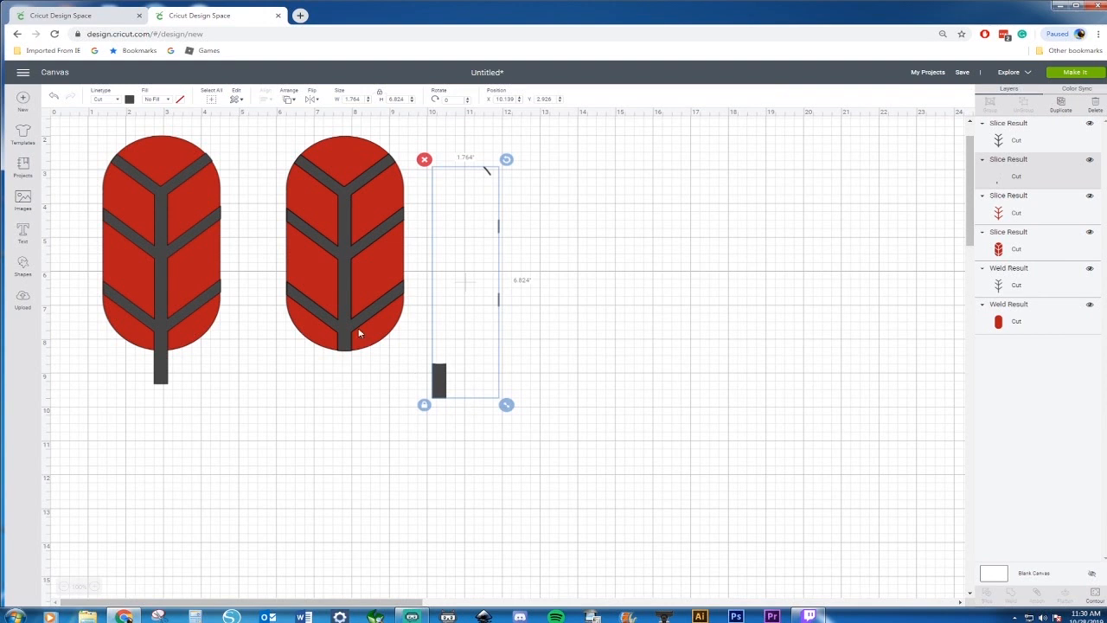
{"action": "left_click", "coordinate": [349, 322]}
{"action": "left_click", "coordinate": [447, 396]}
{"action": "key", "text": "Delete"}
{"action": "left_click_drag", "start_coordinate": [350, 267], "coordinate": [572, 279]}
{"action": "key", "text": "Delete"}
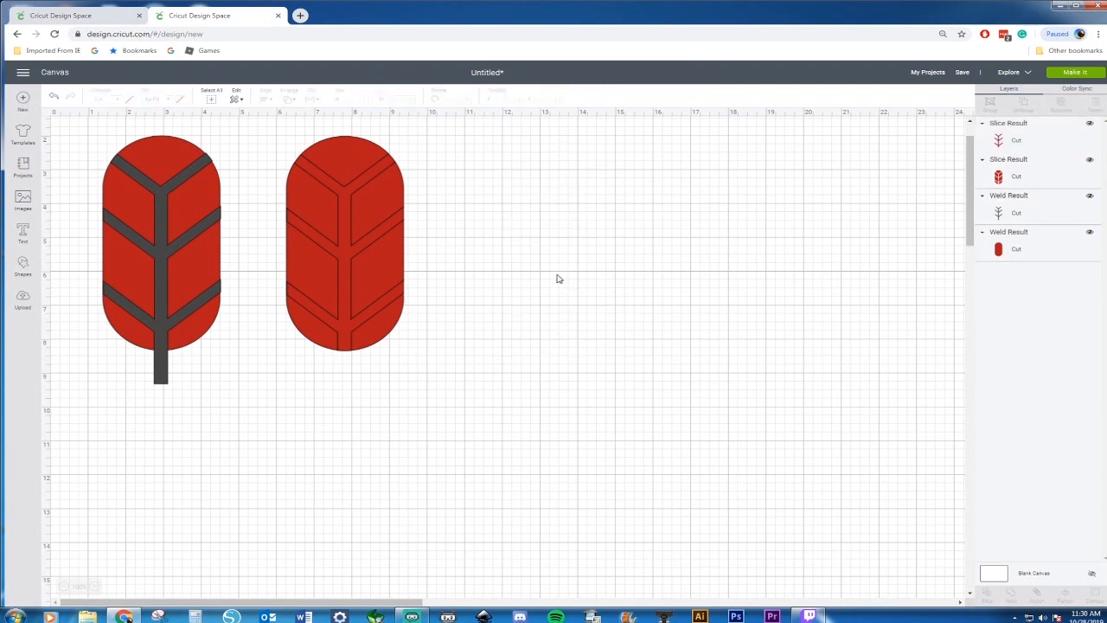
{"action": "left_click", "coordinate": [344, 271]}
{"action": "key", "text": "Delete"}
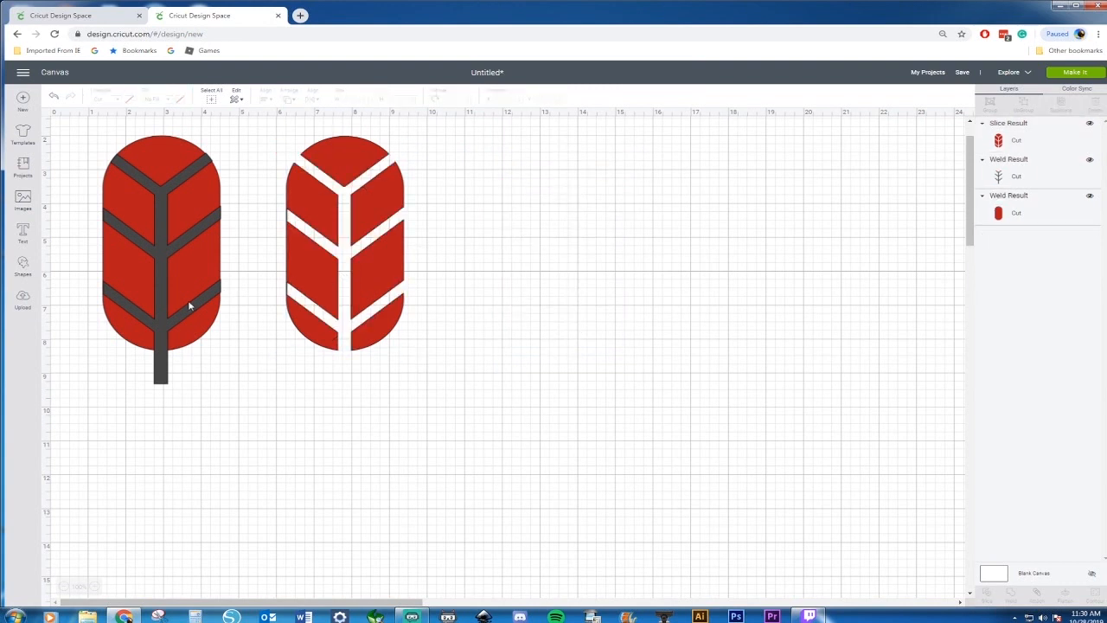
Step: Duplicate the original feather's branch shape and place the copy in the gaps of the sliced red capsule
{"action": "left_click", "coordinate": [166, 366]}
{"action": "key", "text": "ctrl+c"}
{"action": "key", "text": "ctrl+v"}
{"action": "left_click_drag", "start_coordinate": [167, 365], "coordinate": [340, 352]}
{"action": "left_click", "coordinate": [541, 320]}
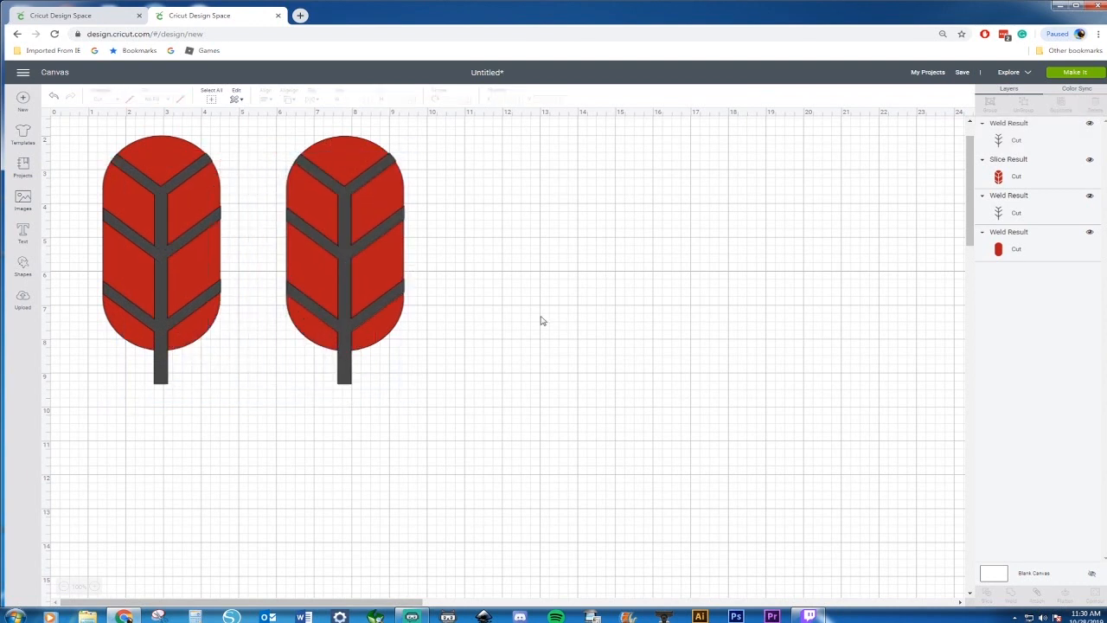
Step: Move the branch shape off the second feather, and delete both the sliced red capsule and that branch shape
{"action": "left_click", "coordinate": [369, 170]}
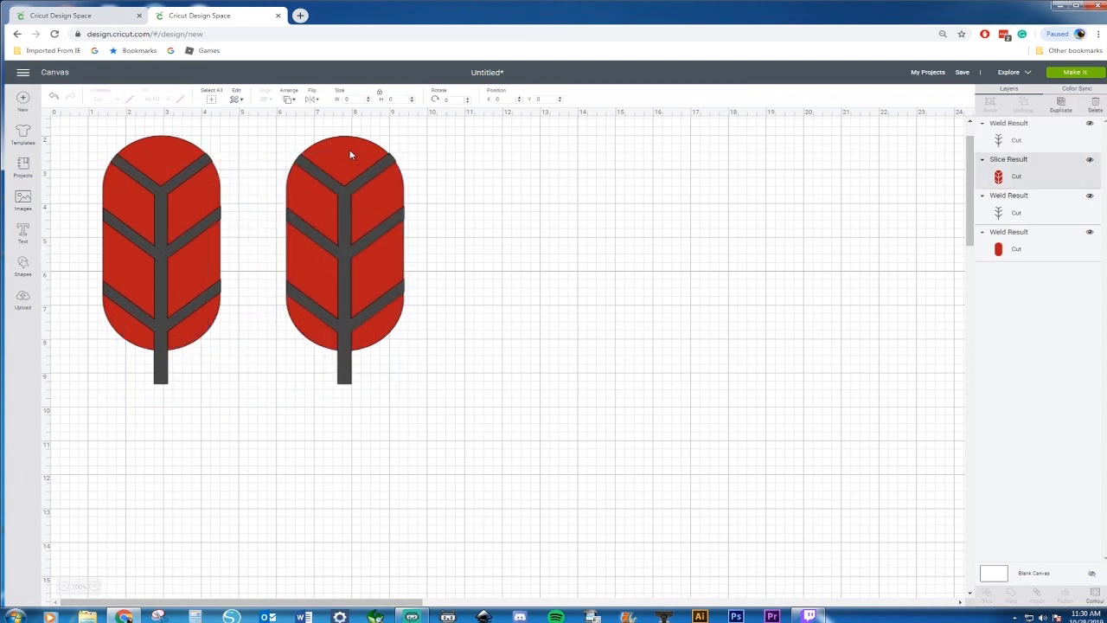
{"action": "left_click", "coordinate": [380, 189]}
{"action": "left_click_drag", "start_coordinate": [329, 297], "coordinate": [445, 275]}
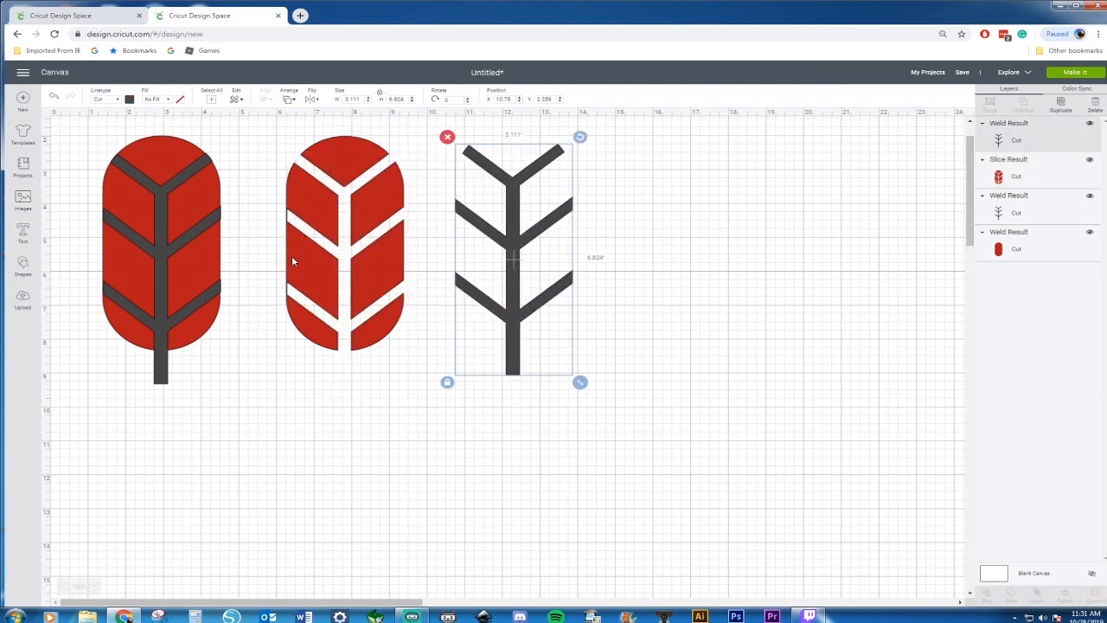
{"action": "left_click", "coordinate": [290, 297]}
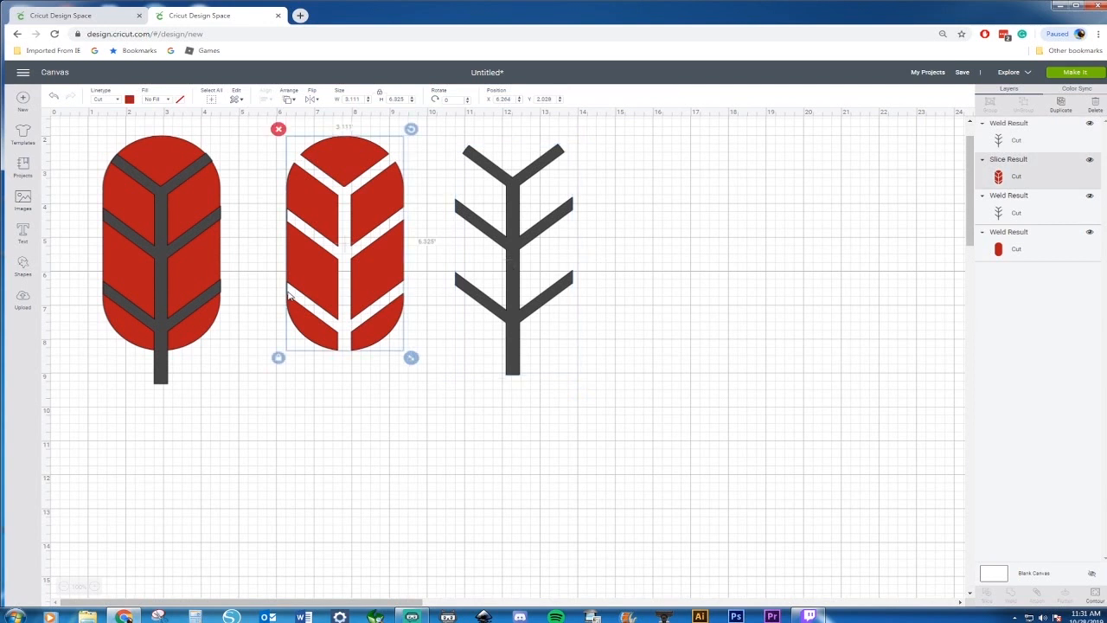
{"action": "key", "text": "Delete"}
{"action": "left_click", "coordinate": [529, 245]}
{"action": "key", "text": "Delete"}
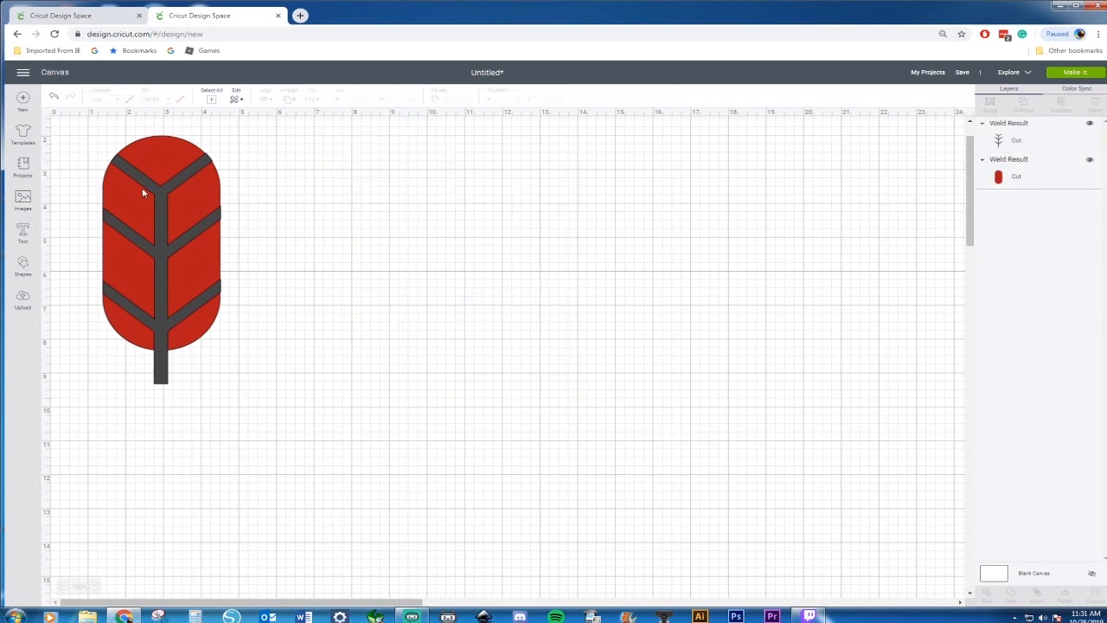
Step: Duplicate the whole original feather and place the copy beside it at about X 6.347, Y 2.431 inches
{"action": "left_click_drag", "start_coordinate": [75, 150], "coordinate": [234, 309]}
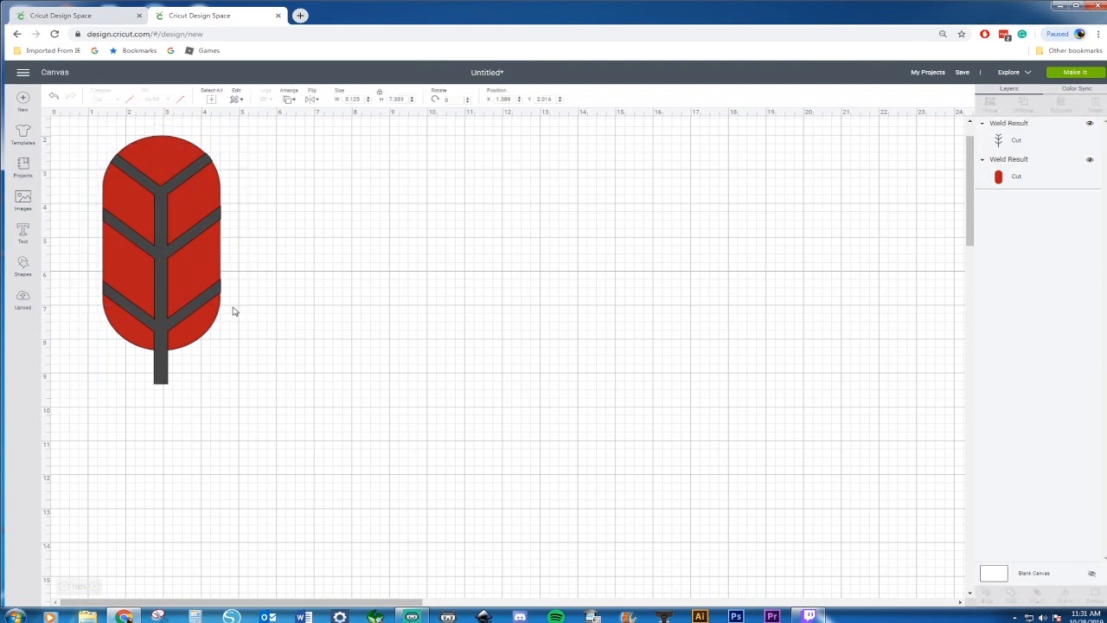
{"action": "key", "text": "ctrl+d"}
{"action": "left_click_drag", "start_coordinate": [177, 270], "coordinate": [353, 273]}
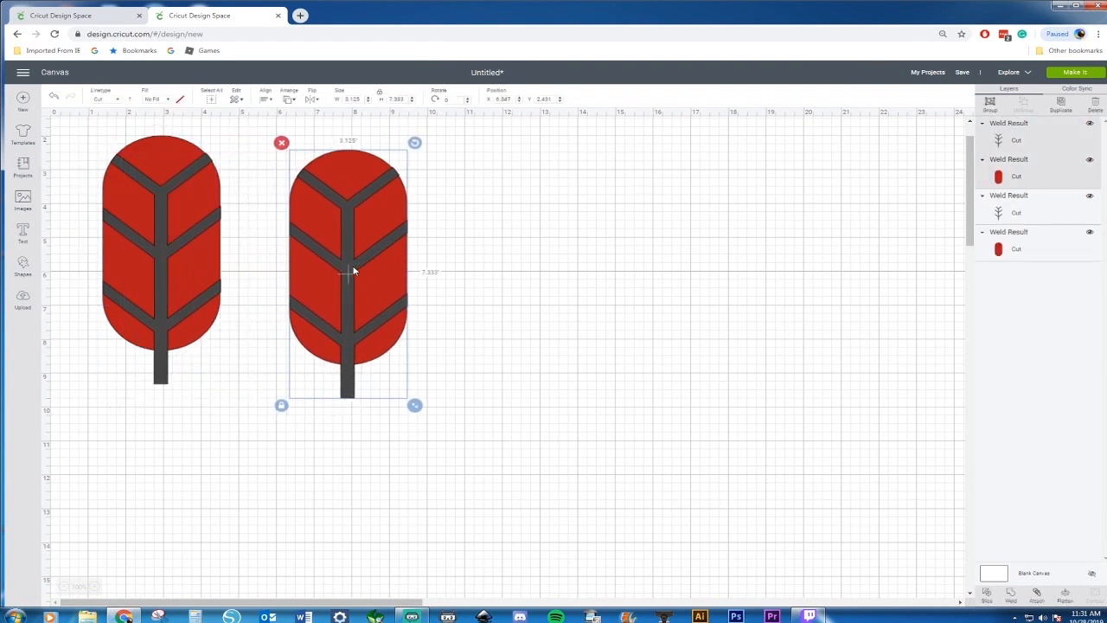
Step: Slice the copied feather's red capsule with its branch shape
{"action": "left_click", "coordinate": [435, 261]}
{"action": "key", "text": "ctrl+plus"}
{"action": "key", "text": "ctrl+plus"}
{"action": "key", "text": "ctrl+plus"}
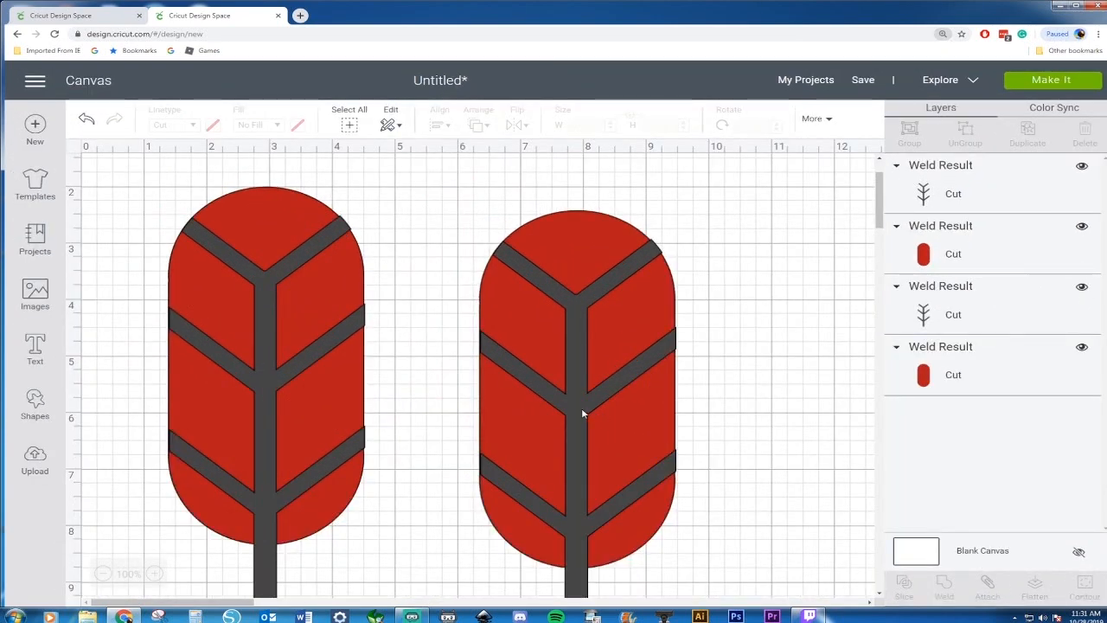
{"action": "left_click", "coordinate": [580, 408]}
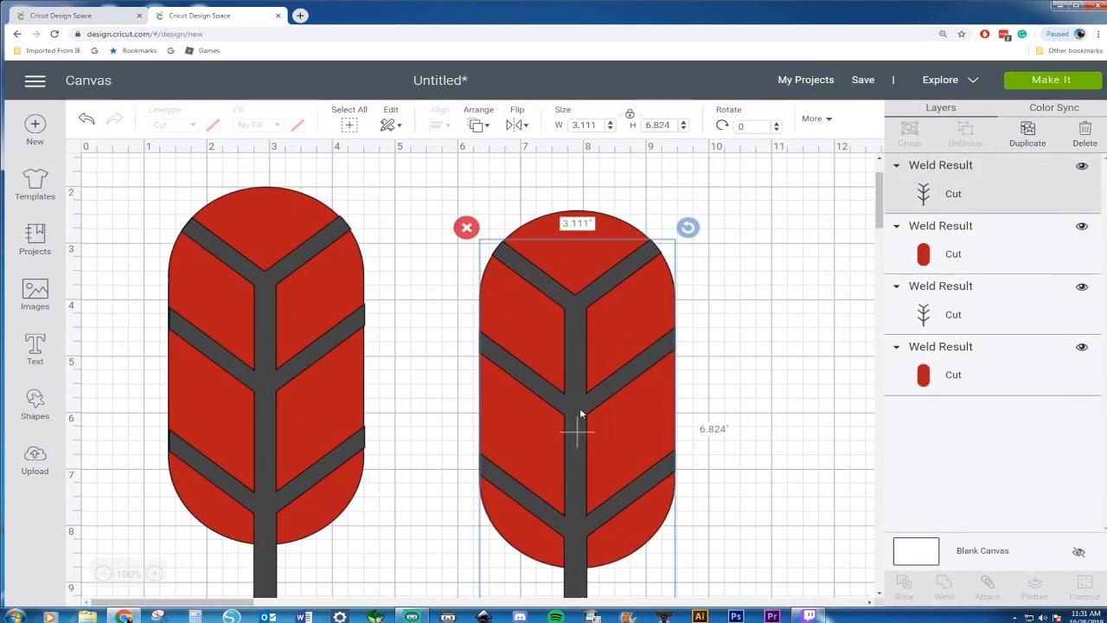
{"action": "key", "text": "ctrl+minus"}
{"action": "key", "text": "ctrl+minus"}
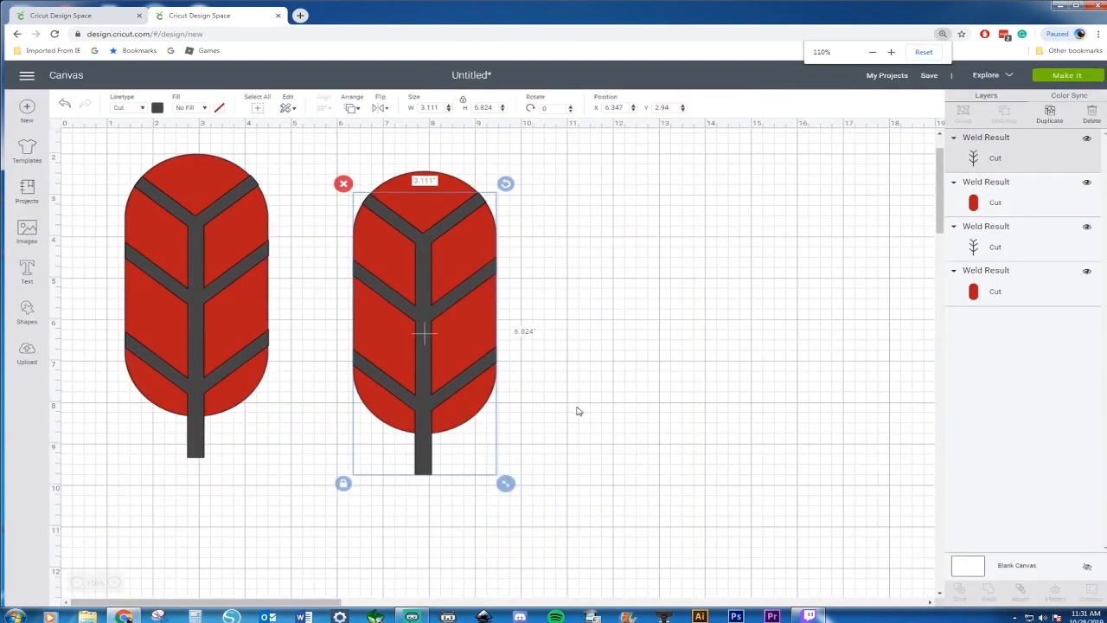
{"action": "left_click_drag", "start_coordinate": [557, 180], "coordinate": [381, 484]}
{"action": "right_click", "coordinate": [435, 423]}
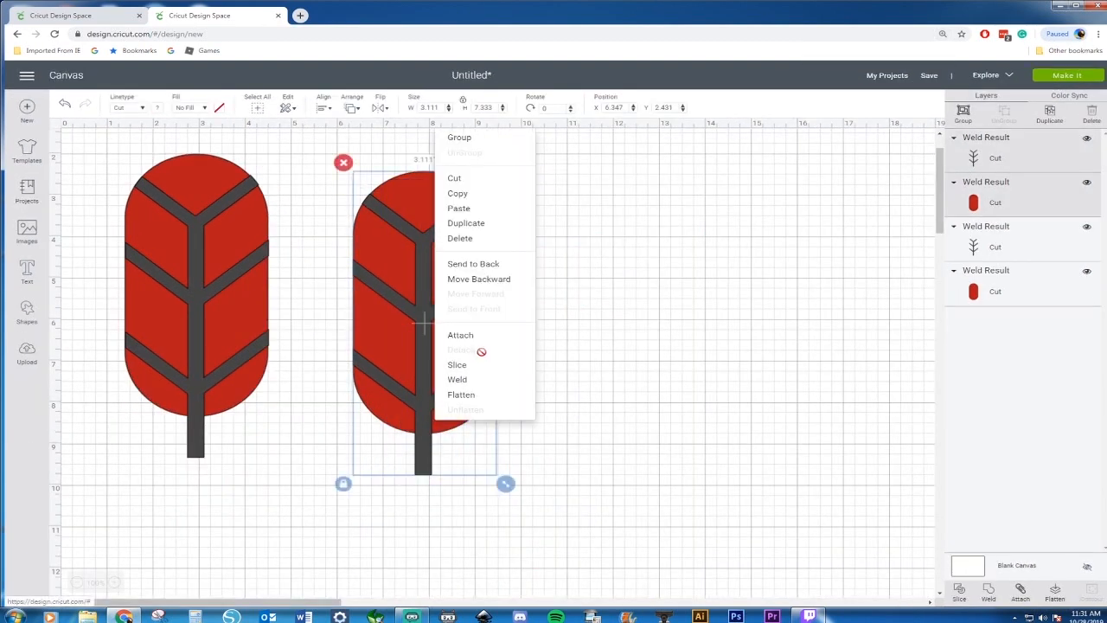
{"action": "left_click", "coordinate": [474, 369]}
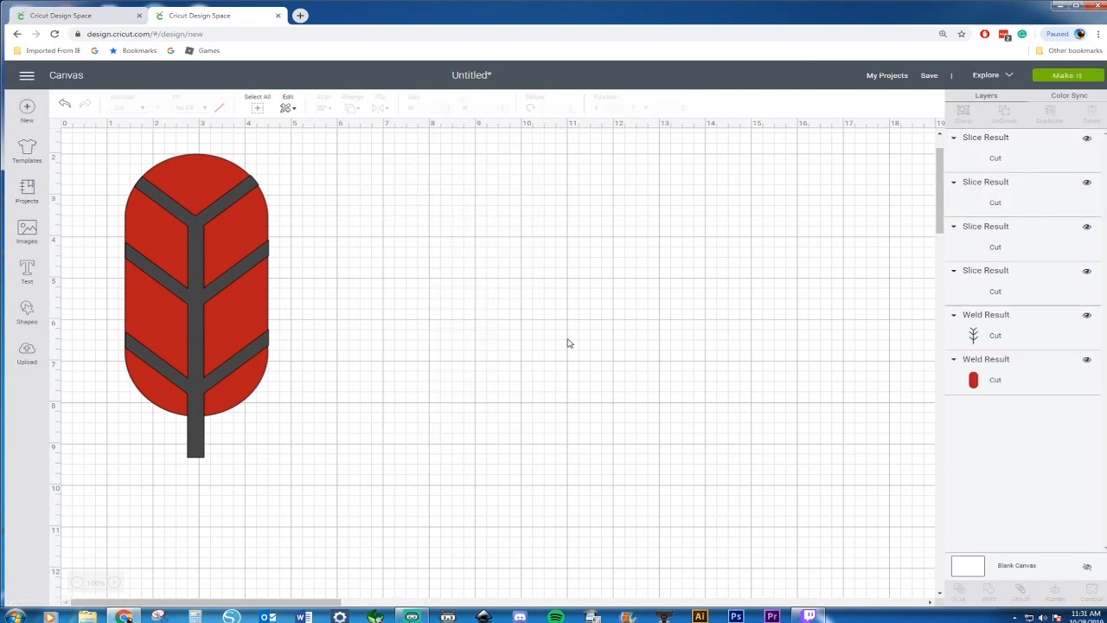
Step: Delete the dark branch slice, the leftover stem end and the red branch-shaped slice from the copied feather
{"action": "left_click_drag", "start_coordinate": [419, 300], "coordinate": [588, 298]}
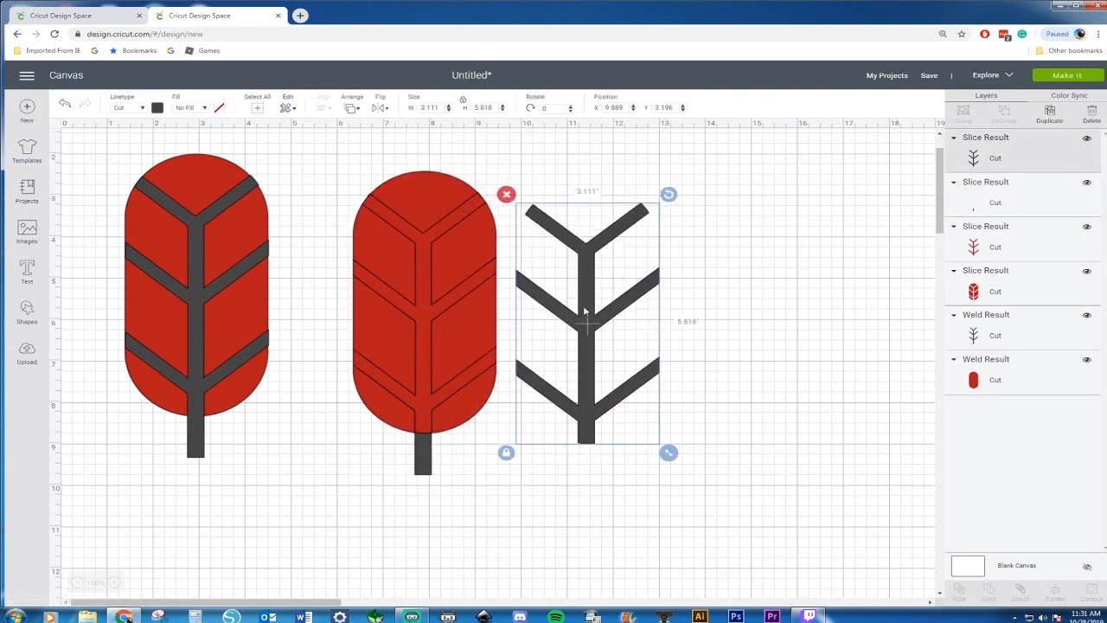
{"action": "key", "text": "Delete"}
{"action": "left_click", "coordinate": [422, 463]}
{"action": "key", "text": "Delete"}
{"action": "left_click", "coordinate": [422, 410]}
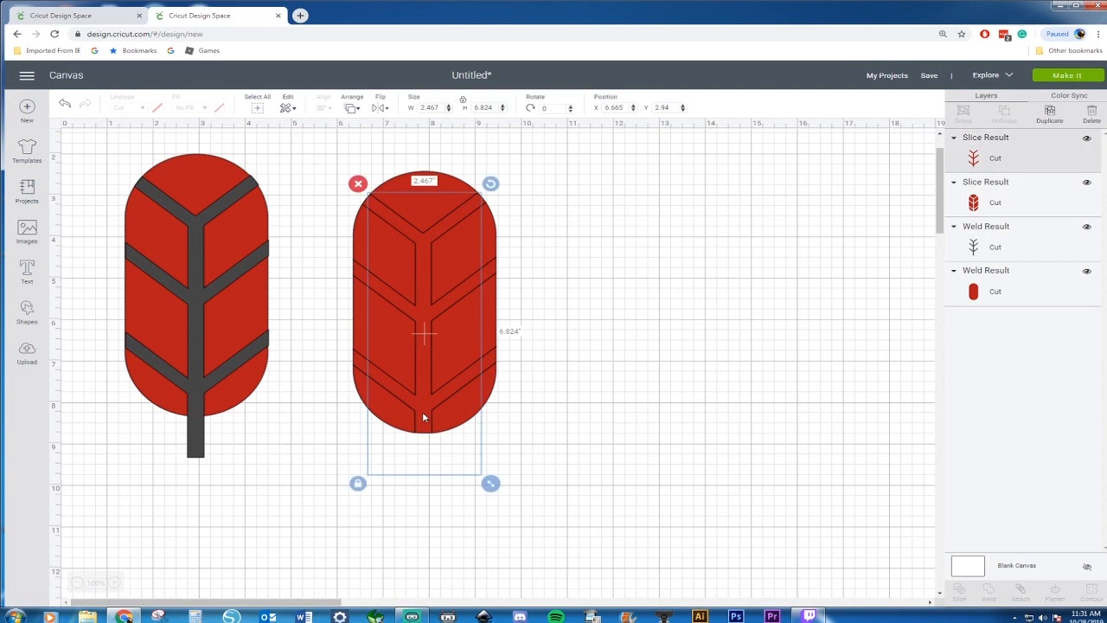
{"action": "key", "text": "Delete"}
Step: Duplicate the original feather's branch shape and fit the copy into the sliced capsule's gaps at about X 6.361, Y 2.94 inches
{"action": "left_click", "coordinate": [194, 417]}
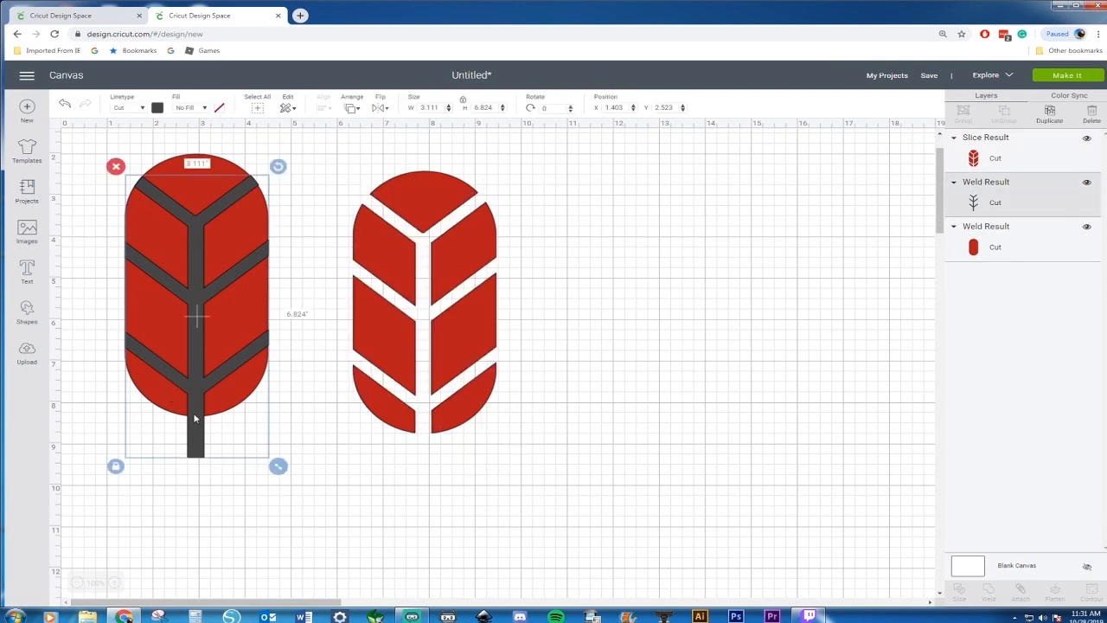
{"action": "key", "text": "ctrl+d"}
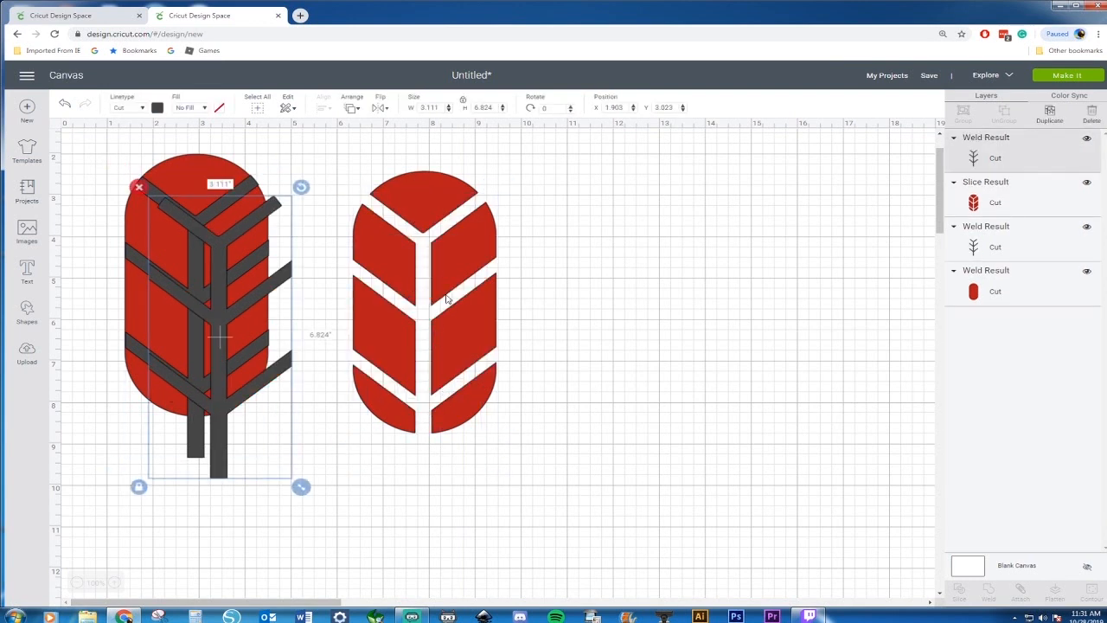
{"action": "left_click_drag", "start_coordinate": [216, 444], "coordinate": [421, 440]}
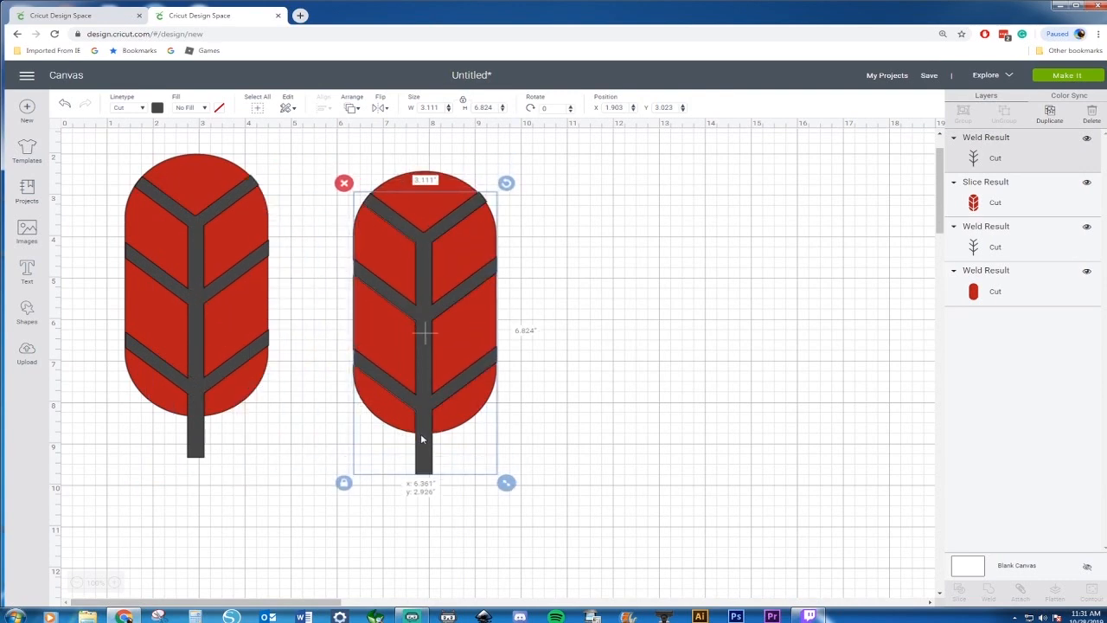
{"action": "key", "text": "ctrl+minus"}
{"action": "key", "text": "ctrl+minus"}
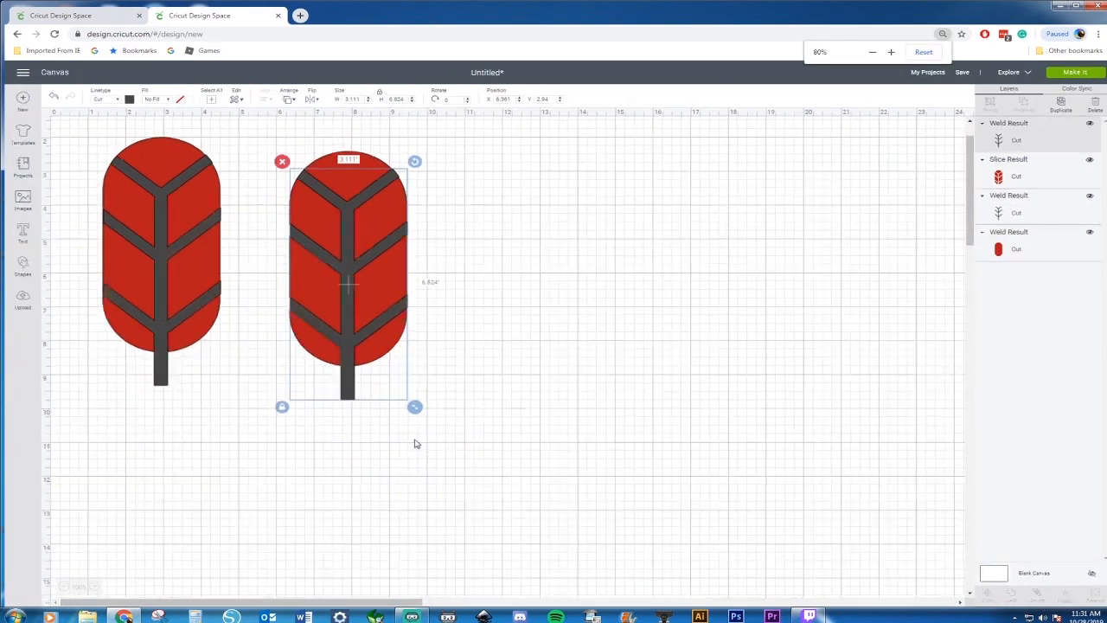
Step: Move the second feather closer to the first, copy it, and place the copy as a third feather at about X 9.97, Y 2.35 inches
{"action": "left_click_drag", "start_coordinate": [413, 146], "coordinate": [311, 386]}
{"action": "left_click_drag", "start_coordinate": [320, 346], "coordinate": [297, 321]}
{"action": "key", "text": "ctrl+c"}
{"action": "key", "text": "ctrl+v"}
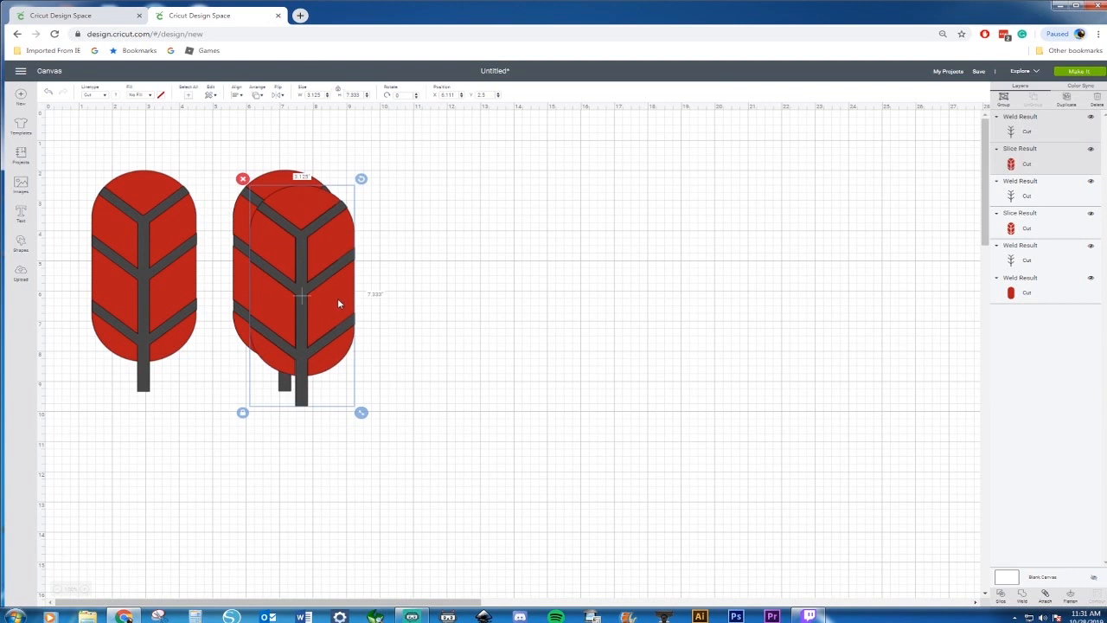
{"action": "left_click_drag", "start_coordinate": [303, 299], "coordinate": [432, 297]}
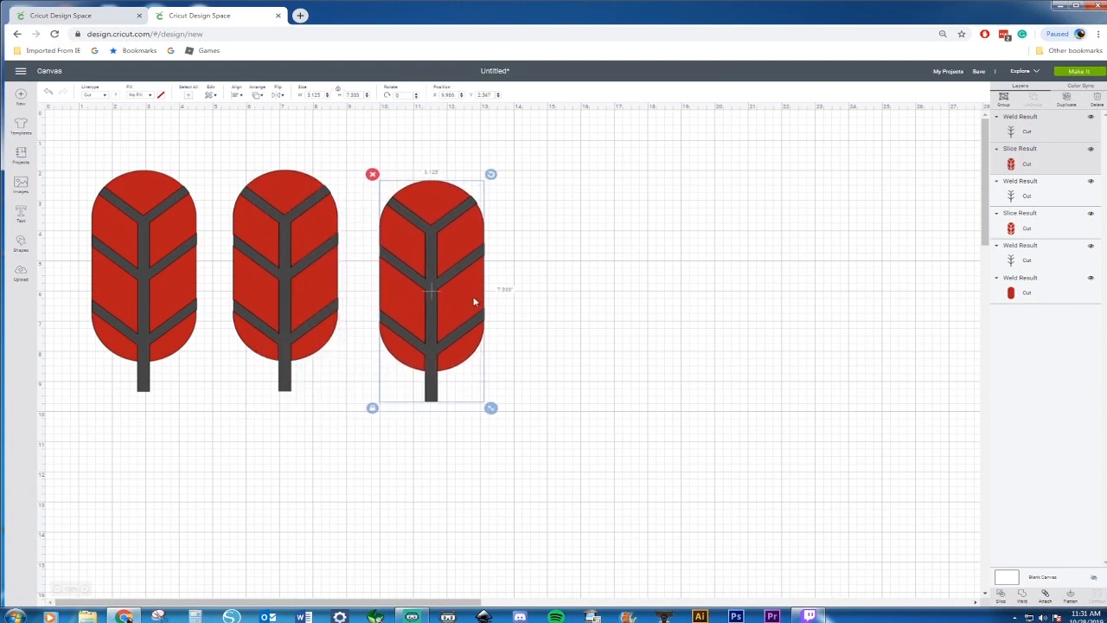
Step: Move the third feather's branch shape well clear of its red pieces and select the sliced red capsule
{"action": "left_click", "coordinate": [447, 367]}
{"action": "left_click_drag", "start_coordinate": [444, 399], "coordinate": [674, 394]}
{"action": "left_click", "coordinate": [385, 223]}
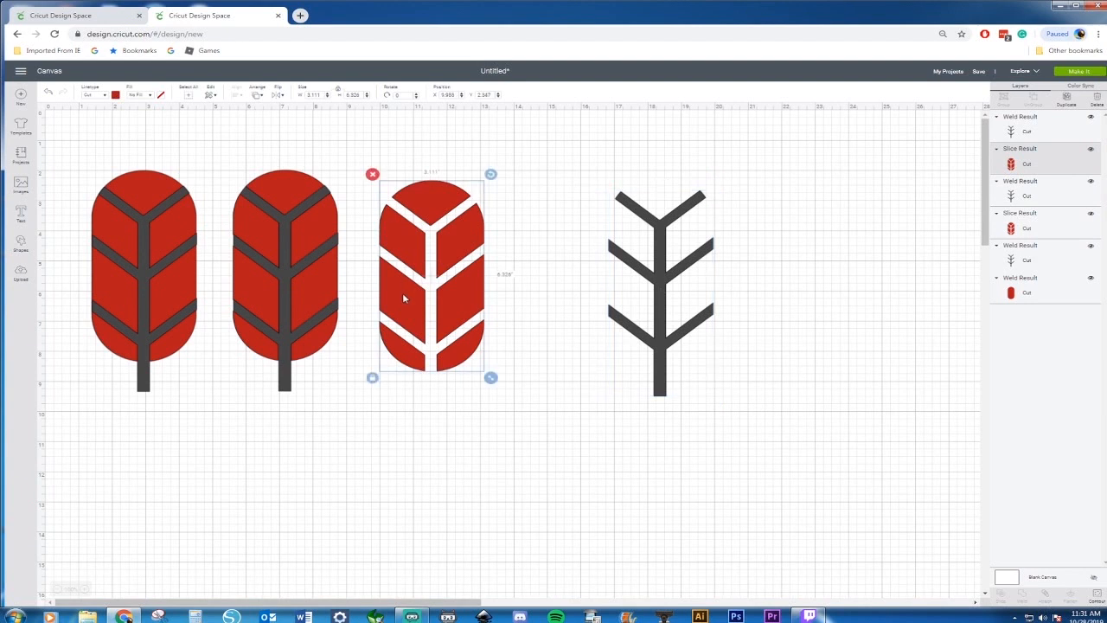
Step: Add a square, stretch it into a rectangle rotated to about 322 degrees, and lay it over the third feather's upper-right side segment
{"action": "left_click", "coordinate": [22, 245]}
{"action": "left_click", "coordinate": [64, 196]}
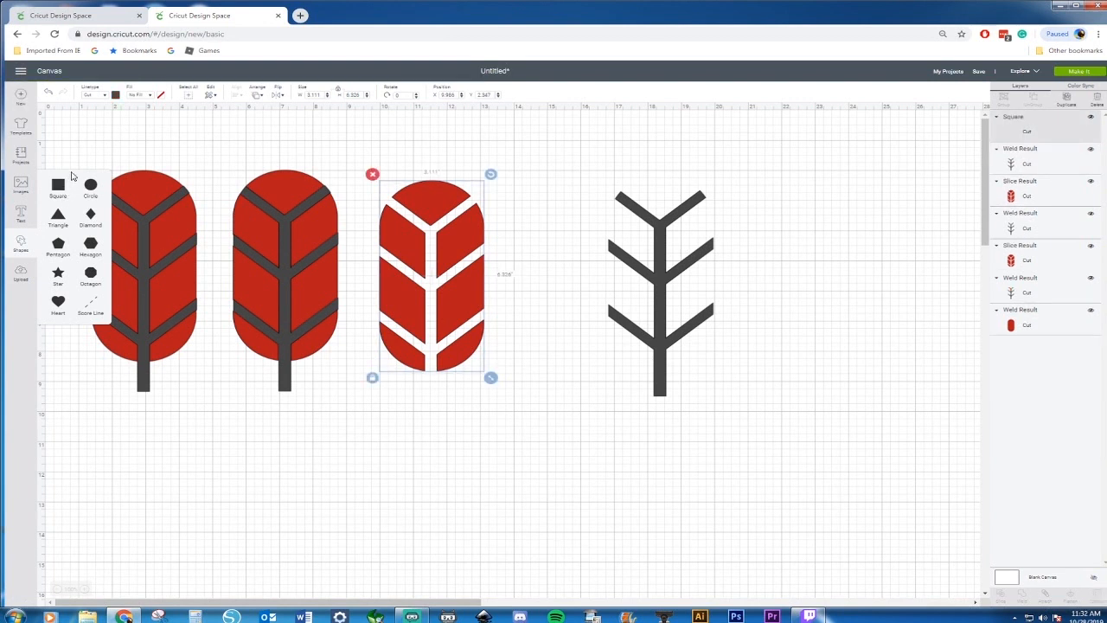
{"action": "left_click_drag", "start_coordinate": [191, 252], "coordinate": [499, 258]}
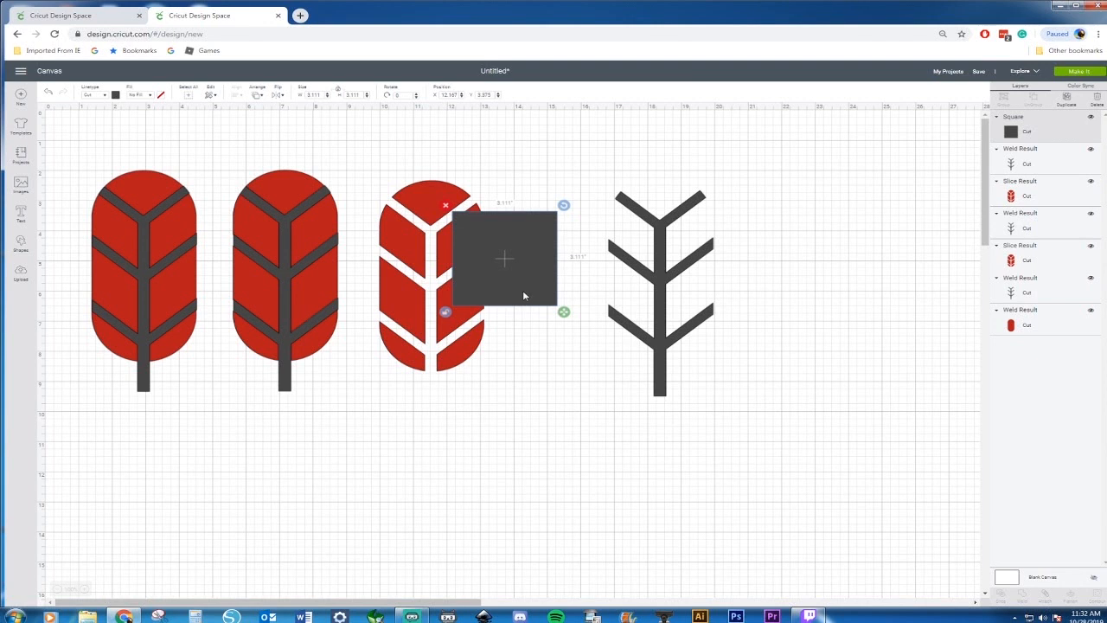
{"action": "left_click_drag", "start_coordinate": [567, 319], "coordinate": [579, 270]}
{"action": "left_click_drag", "start_coordinate": [577, 205], "coordinate": [530, 170]}
{"action": "left_click_drag", "start_coordinate": [521, 215], "coordinate": [512, 193]}
{"action": "left_click_drag", "start_coordinate": [565, 280], "coordinate": [559, 277]}
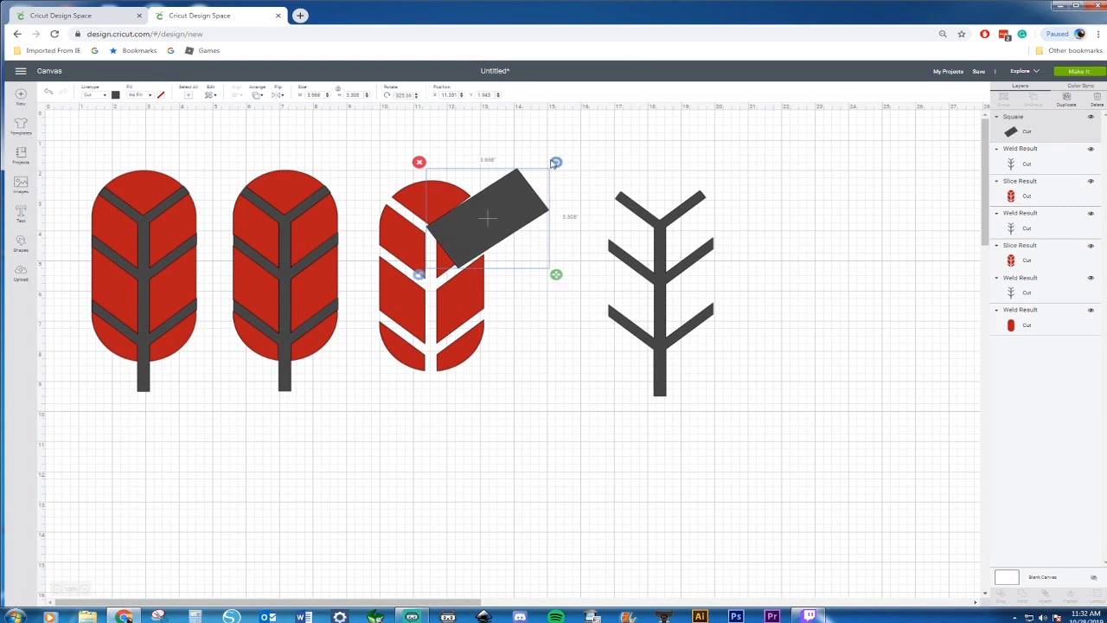
{"action": "left_click_drag", "start_coordinate": [555, 163], "coordinate": [554, 160]}
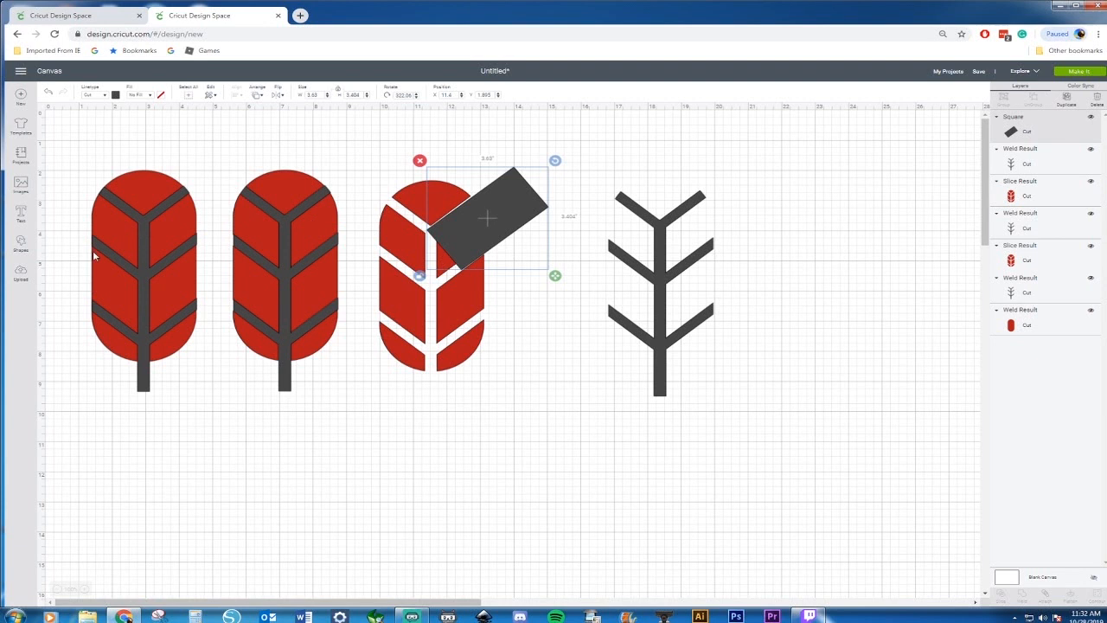
Step: Add a triangle, shrink and rotate it, and place it over the segment's inner lower corner left uncovered by the rectangle
{"action": "left_click", "coordinate": [20, 244]}
{"action": "left_click", "coordinate": [61, 221]}
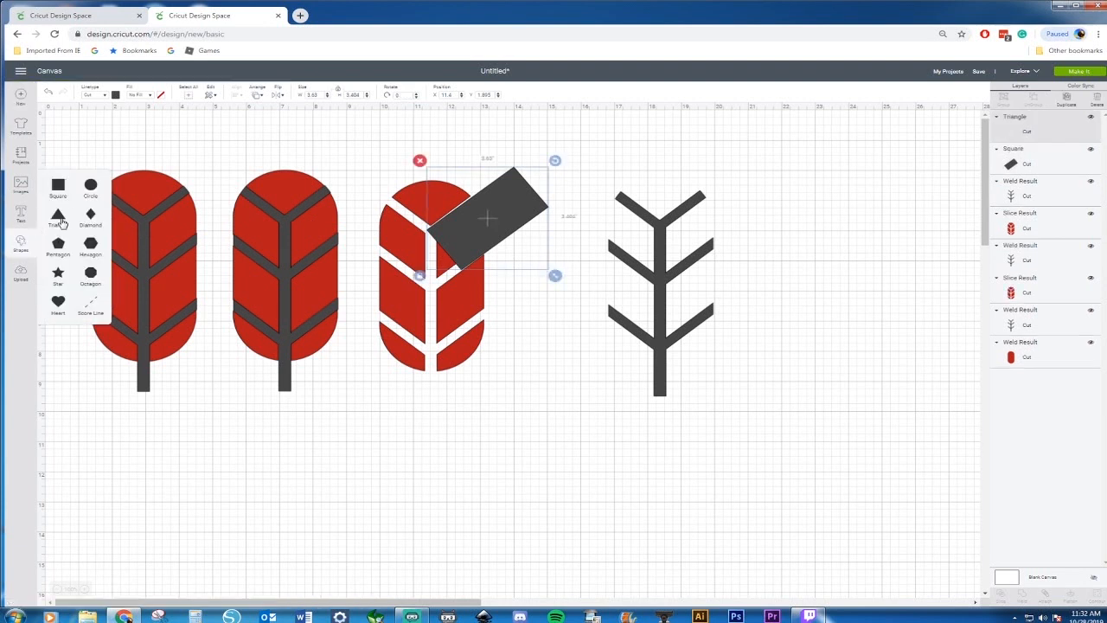
{"action": "left_click_drag", "start_coordinate": [239, 285], "coordinate": [550, 273]}
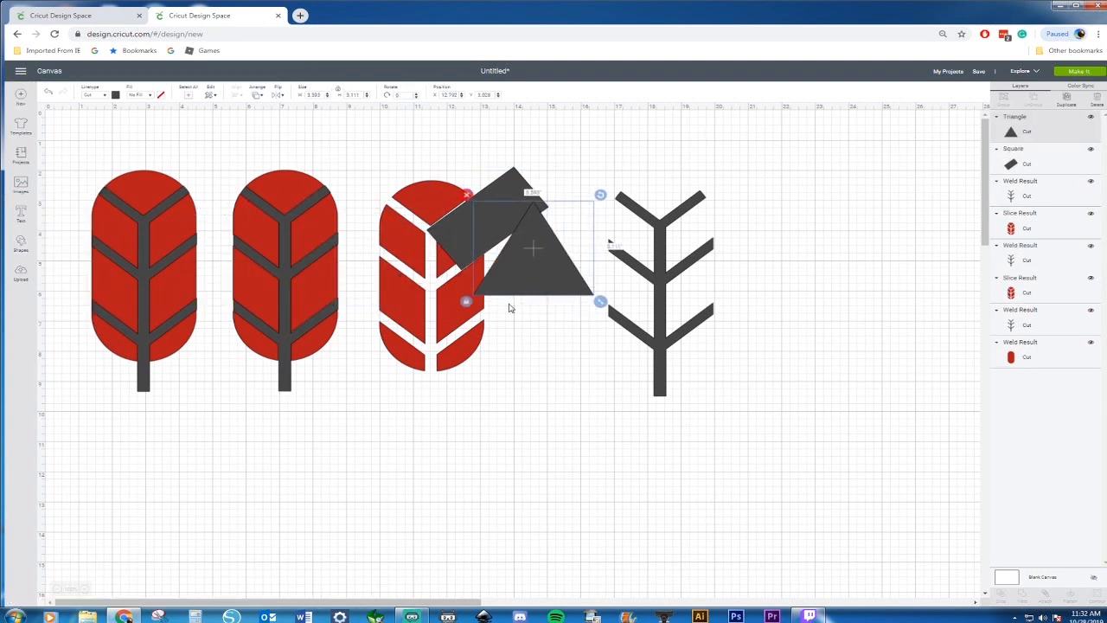
{"action": "left_click_drag", "start_coordinate": [601, 303], "coordinate": [560, 276]}
{"action": "left_click_drag", "start_coordinate": [549, 195], "coordinate": [516, 184]}
{"action": "left_click_drag", "start_coordinate": [506, 243], "coordinate": [447, 263]}
Step: Weld the triangle and the slanted rectangle into one covering shape
{"action": "left_click", "coordinate": [508, 200], "text": "shift"}
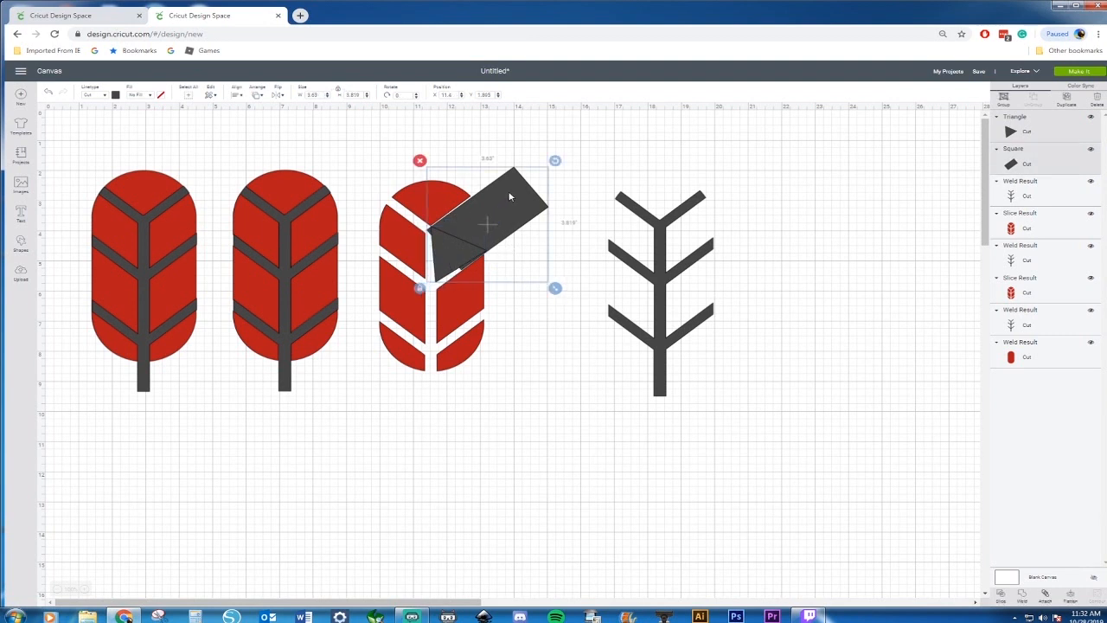
{"action": "right_click", "coordinate": [510, 197]}
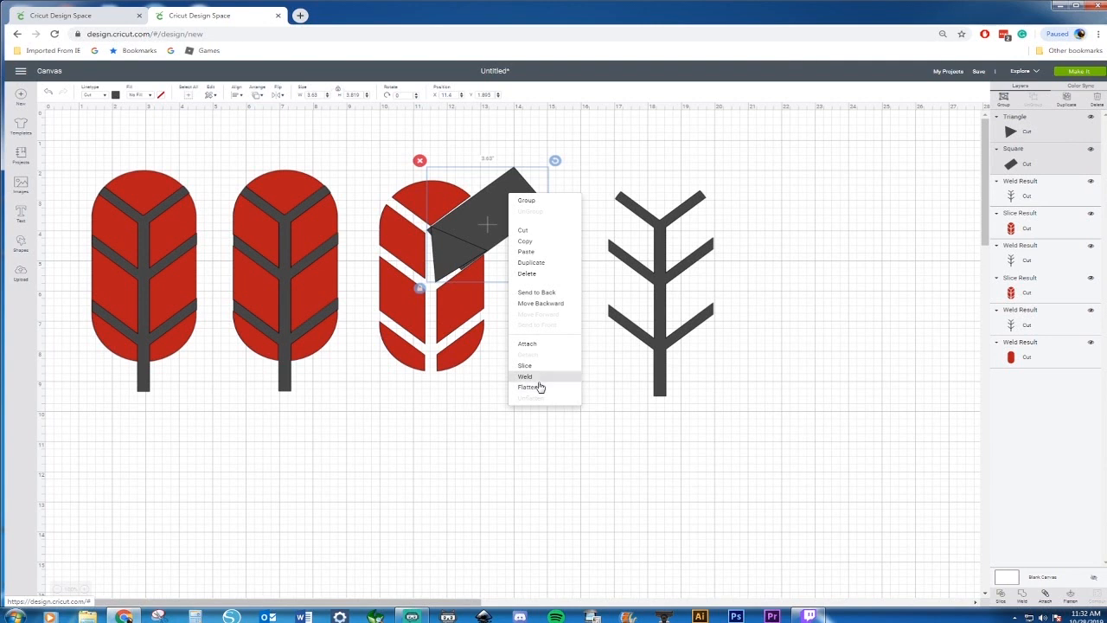
{"action": "left_click", "coordinate": [535, 376]}
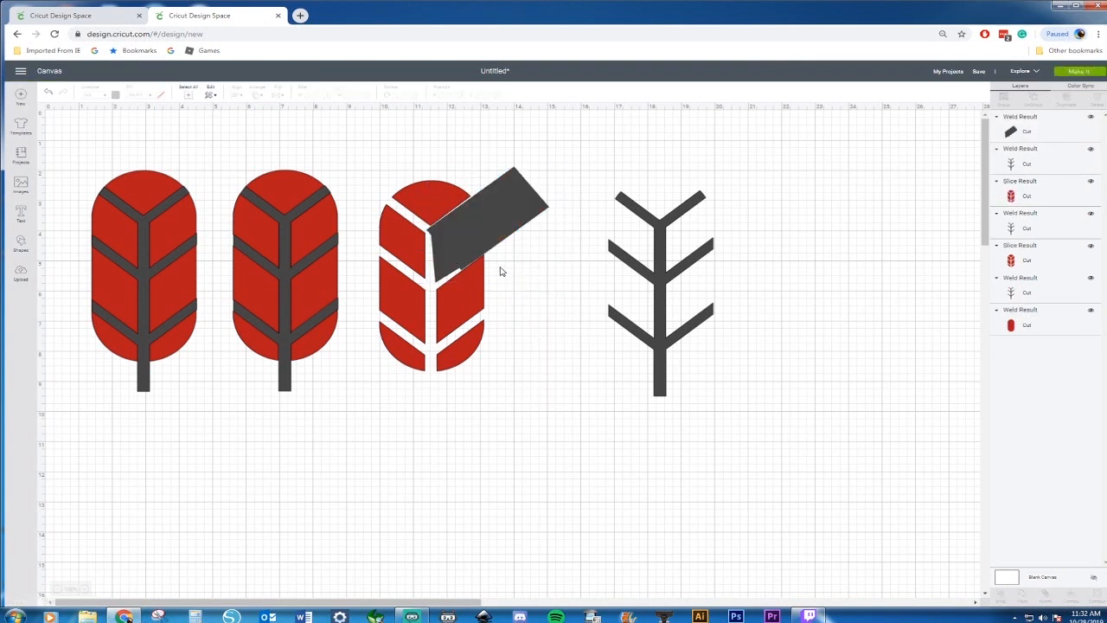
Step: Copy the welded covering shape and set the spare copy in the empty area below the third feather
{"action": "key", "text": "ctrl+v"}
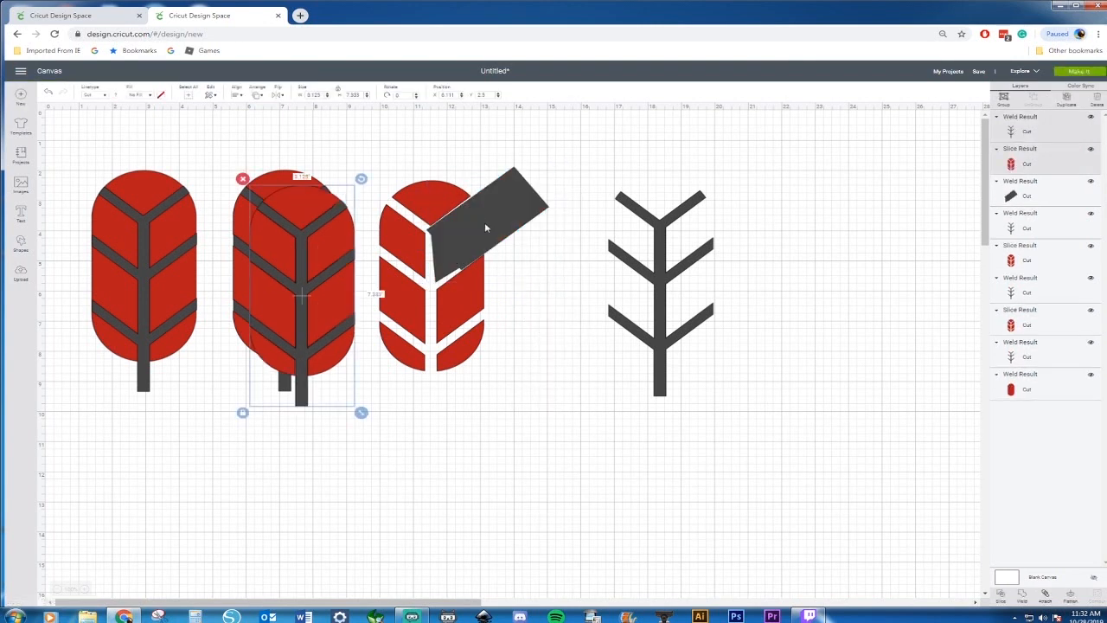
{"action": "key", "text": "ctrl+z"}
{"action": "left_click", "coordinate": [480, 224]}
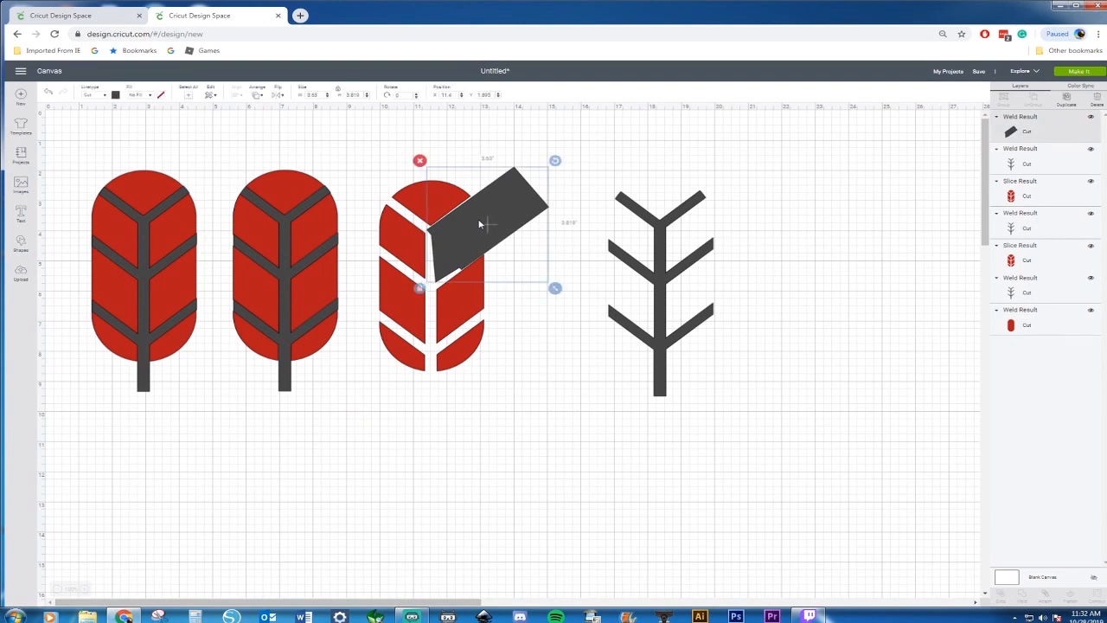
{"action": "key", "text": "ctrl+c"}
{"action": "key", "text": "ctrl+v"}
{"action": "left_click_drag", "start_coordinate": [526, 238], "coordinate": [590, 409]}
Step: Slice the third feather's red capsule with the welded shape covering its upper-right side segment
{"action": "left_click", "coordinate": [485, 226]}
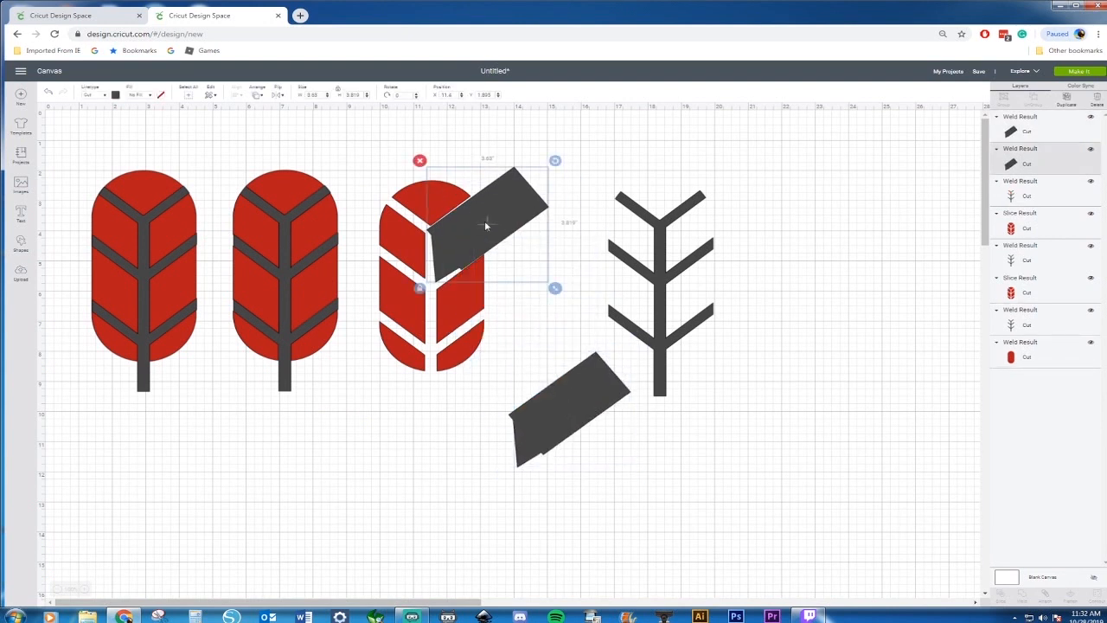
{"action": "left_click", "coordinate": [457, 298], "text": "shift"}
{"action": "right_click", "coordinate": [458, 297]}
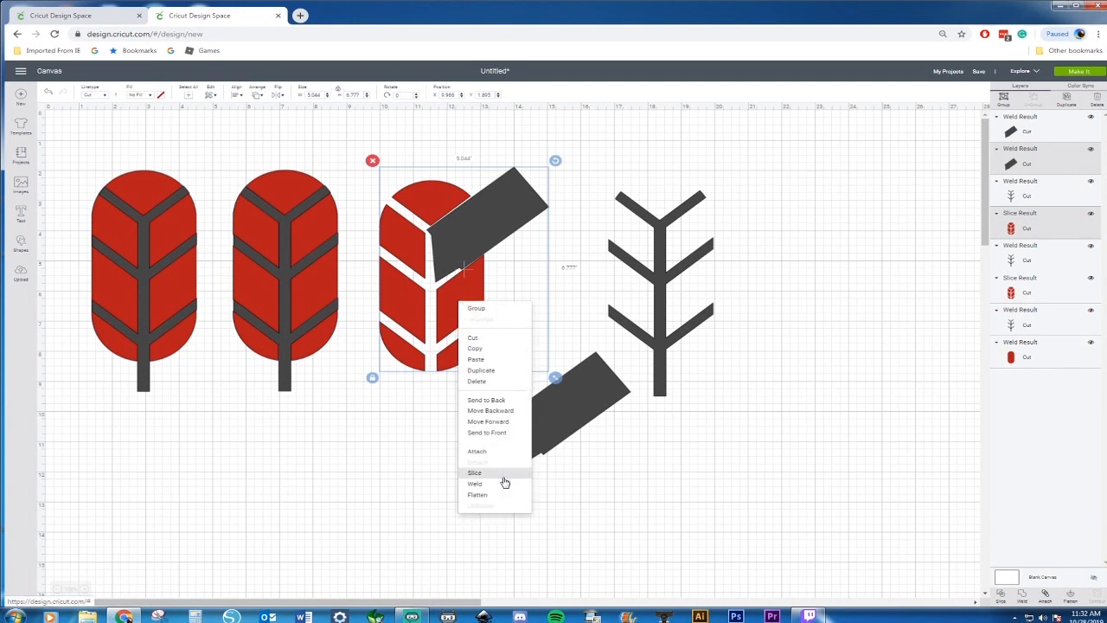
{"action": "left_click", "coordinate": [504, 476]}
Step: Delete the two dark slices over the upper-right segment and nudge the separated red segment slightly
{"action": "left_click", "coordinate": [513, 208]}
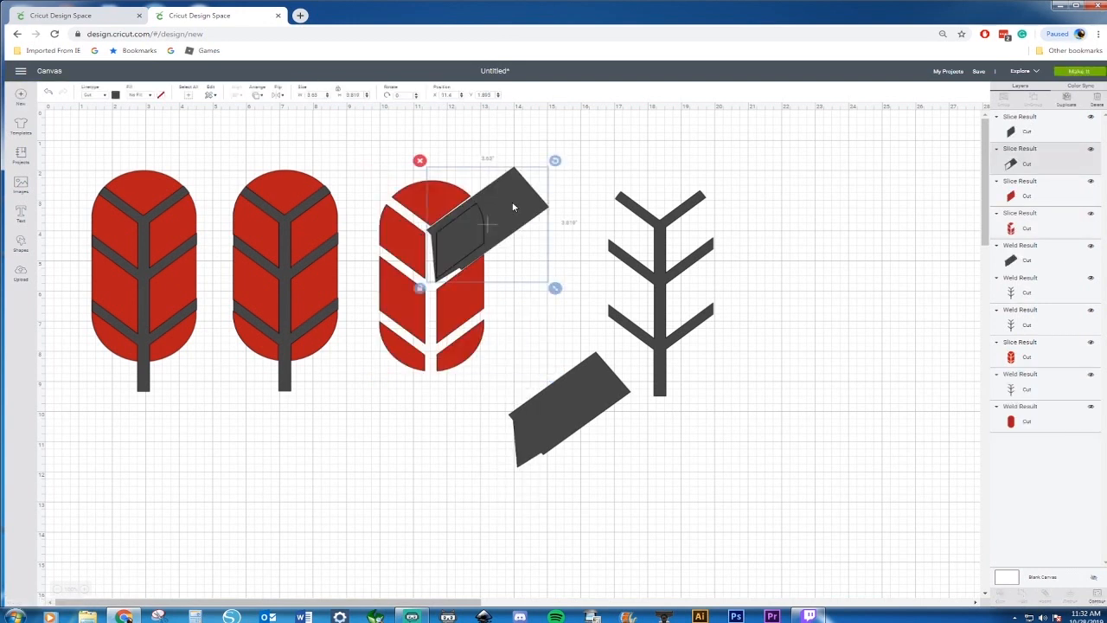
{"action": "key", "text": "Delete"}
{"action": "left_click", "coordinate": [477, 235]}
{"action": "key", "text": "Delete"}
{"action": "mouse_move", "coordinate": [466, 250]}
{"action": "left_mouse_down"}
{"action": "mouse_move", "coordinate": [500, 223]}
{"action": "mouse_move", "coordinate": [466, 252]}
{"action": "left_mouse_up"}
Step: Move the covering shape over the third feather's middle-right segment and paste a spare copy into the empty area below
{"action": "left_click_drag", "start_coordinate": [580, 424], "coordinate": [502, 297]}
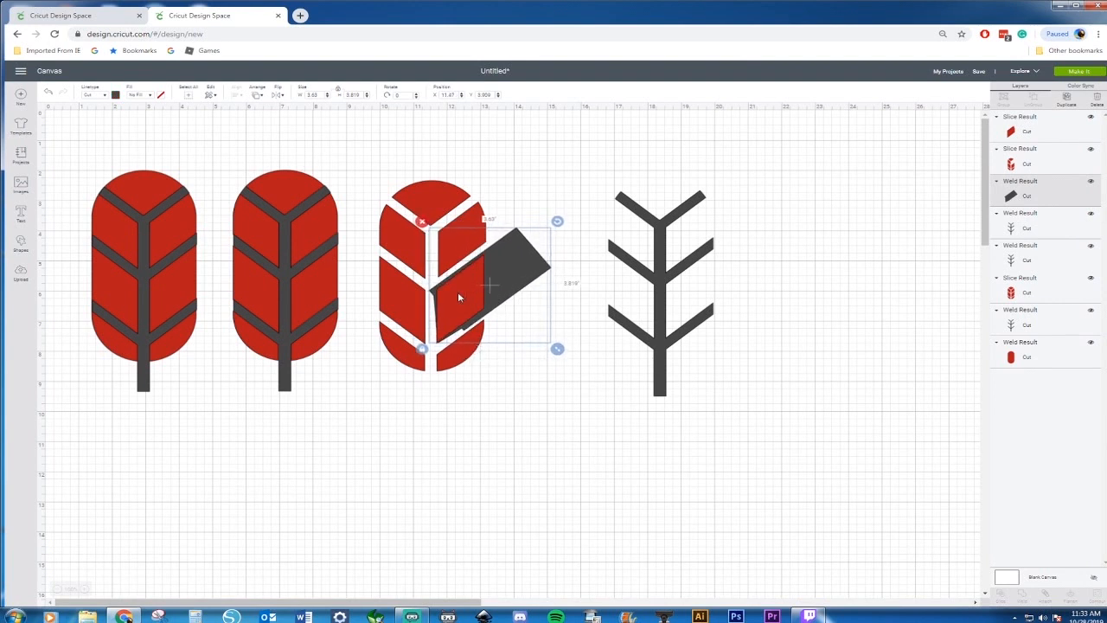
{"action": "key", "text": "ctrl+v"}
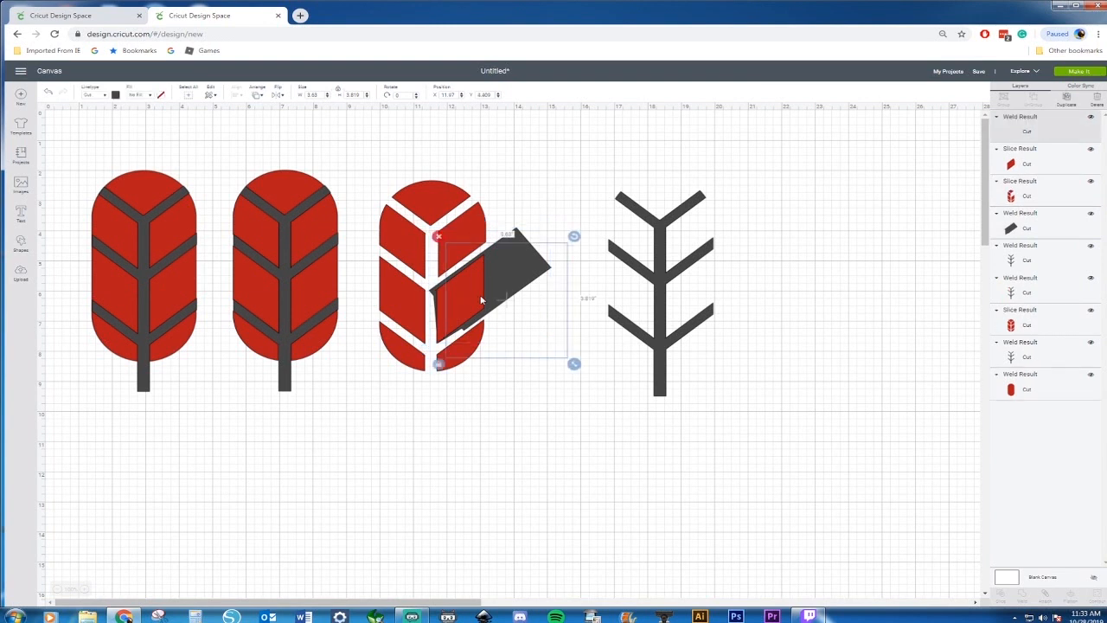
{"action": "left_click_drag", "start_coordinate": [524, 307], "coordinate": [523, 453]}
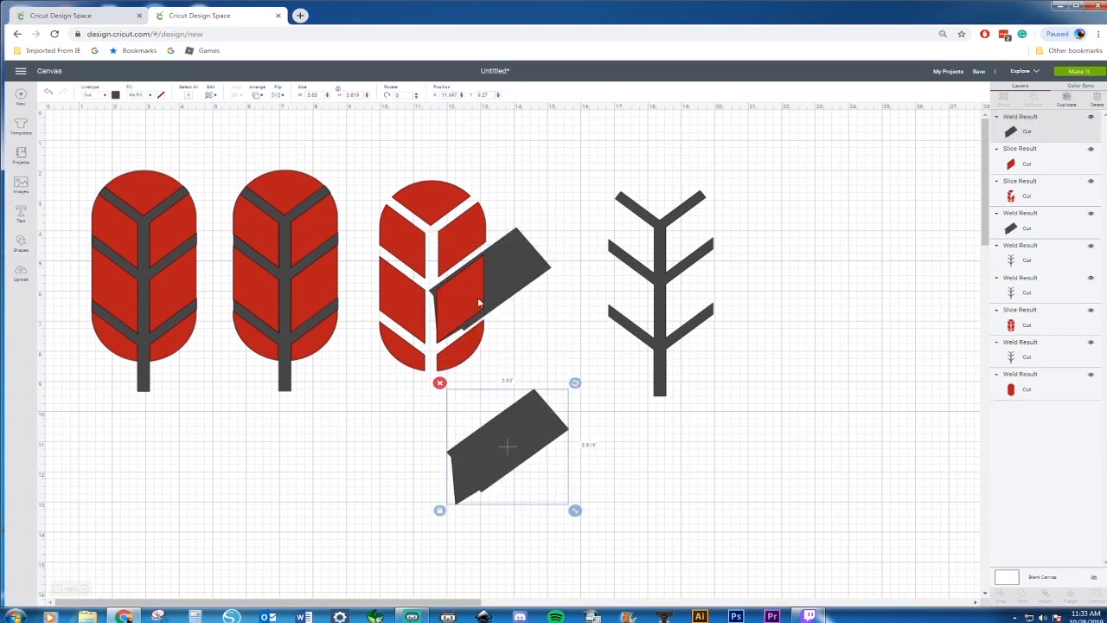
Step: Fine-tune the covering shape's position over the middle-right segment and slice the third feather's red capsule with it
{"action": "left_click", "coordinate": [490, 288]}
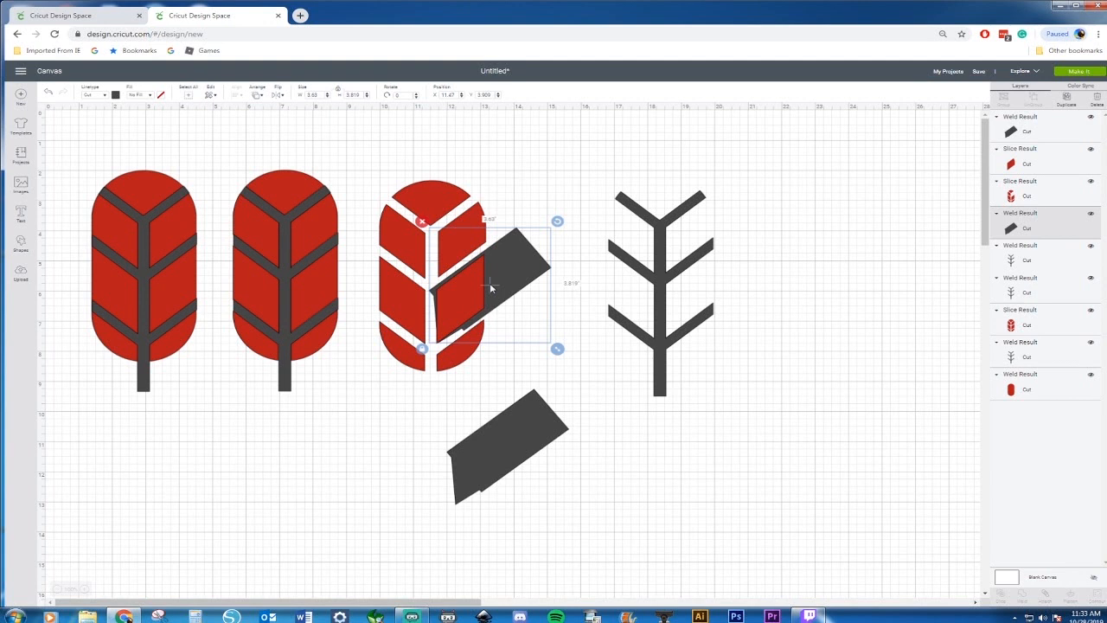
{"action": "left_click_drag", "start_coordinate": [491, 288], "coordinate": [489, 290]}
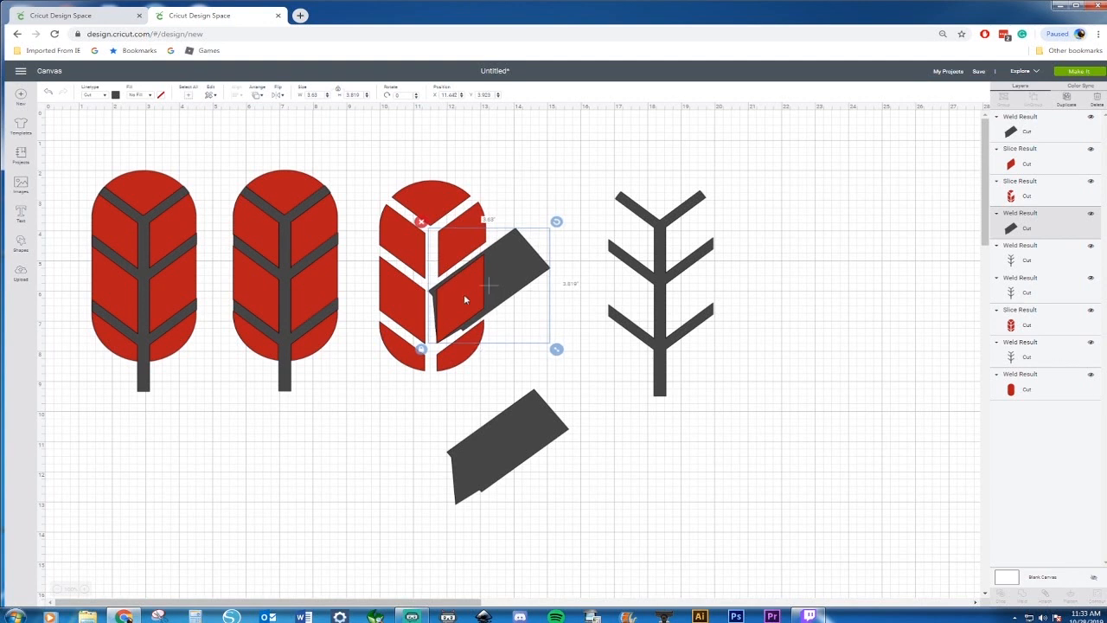
{"action": "left_click", "coordinate": [464, 299], "text": "shift"}
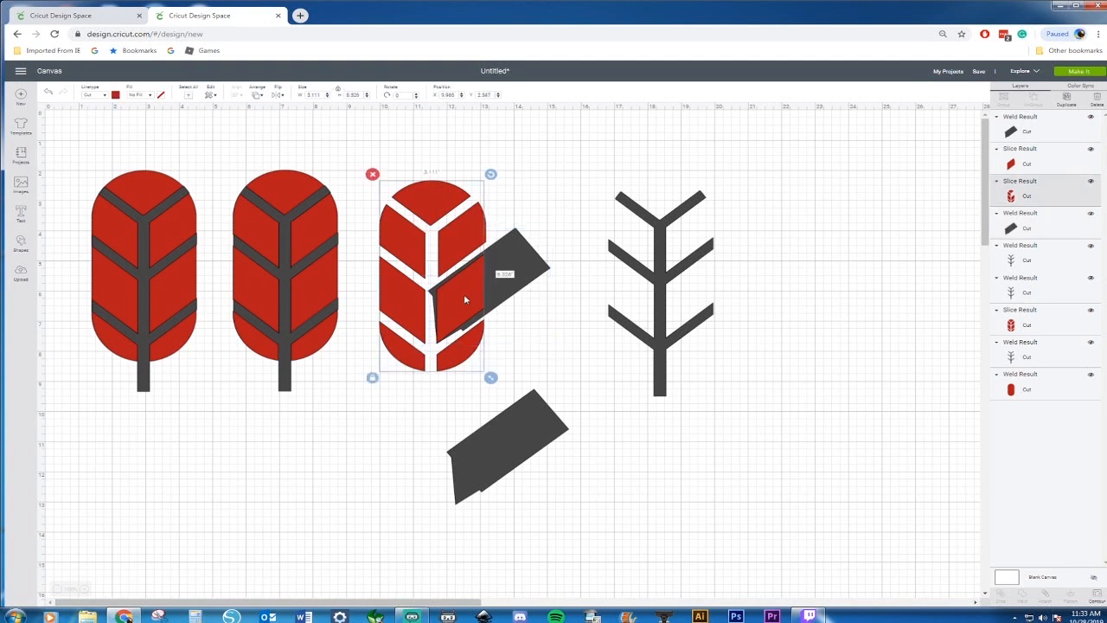
{"action": "right_click", "coordinate": [527, 259]}
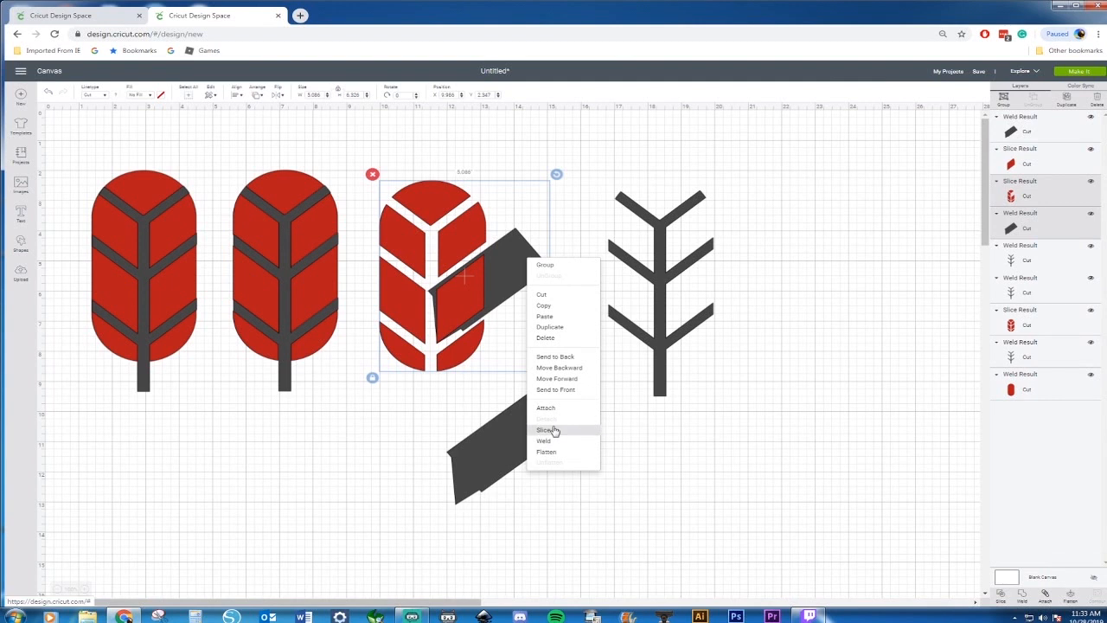
{"action": "left_click", "coordinate": [554, 430]}
Step: Delete the outer dark slice and the red middle-right segment, keeping the dark segment-shaped piece
{"action": "left_click", "coordinate": [504, 269]}
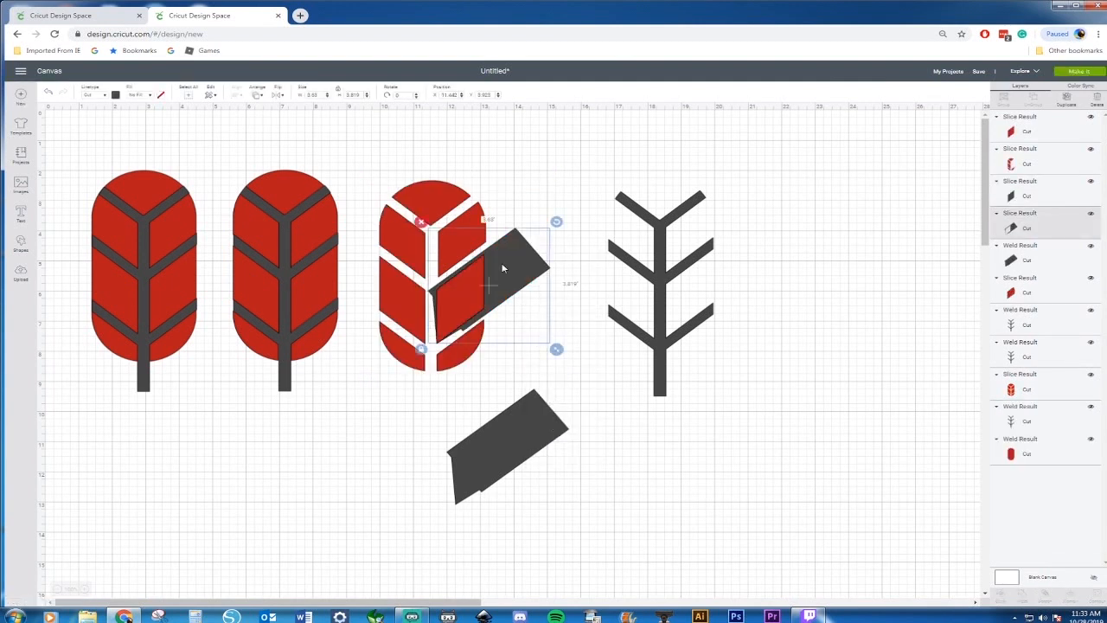
{"action": "key", "text": "Delete"}
{"action": "left_click", "coordinate": [482, 291]}
{"action": "left_click_drag", "start_coordinate": [482, 291], "coordinate": [519, 291]}
{"action": "key", "text": "Delete"}
Step: Move the remaining red capsule pieces down and to the left, away from the dark middle-right segment
{"action": "left_click", "coordinate": [476, 300]}
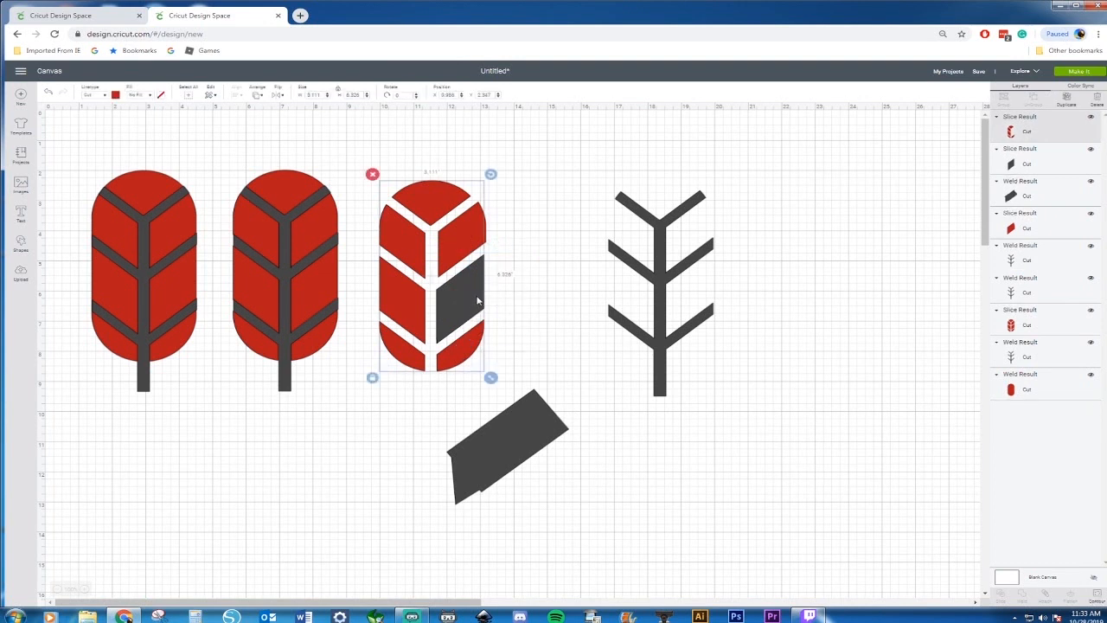
{"action": "left_click", "coordinate": [506, 262]}
{"action": "left_click_drag", "start_coordinate": [460, 297], "coordinate": [441, 339]}
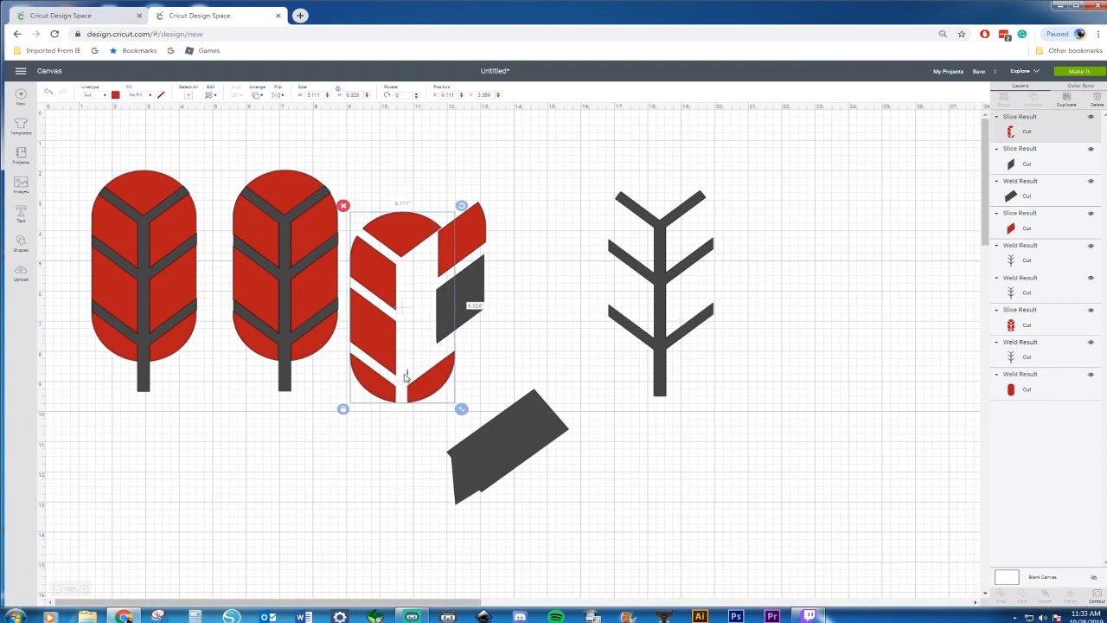
Step: Recolor the third feather's dark middle-right segment light orange
{"action": "left_click", "coordinate": [467, 299]}
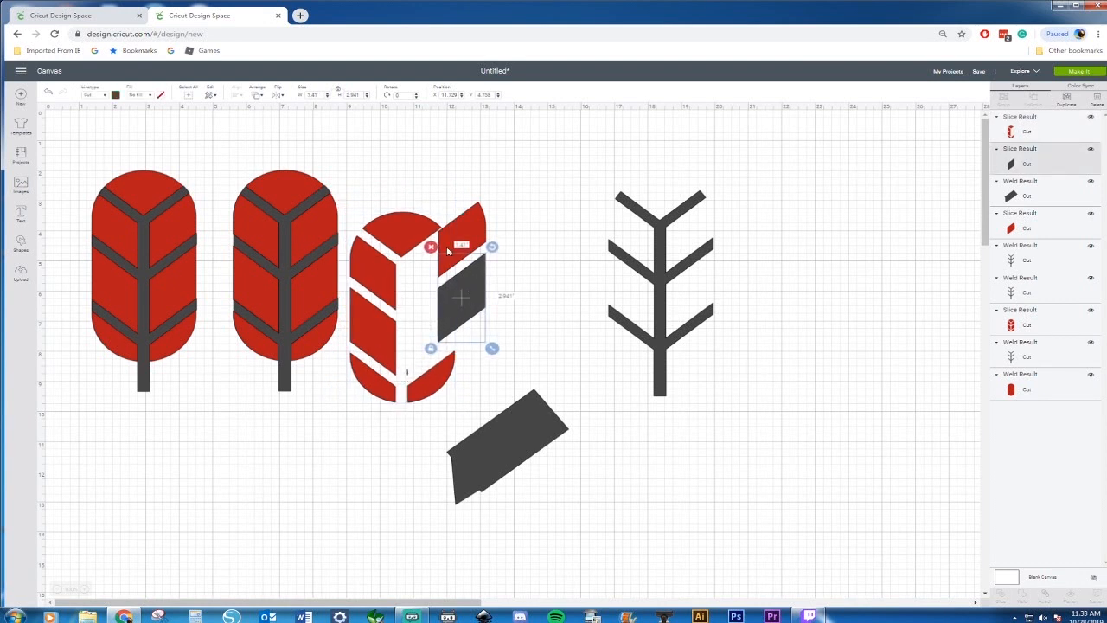
{"action": "left_click", "coordinate": [115, 95]}
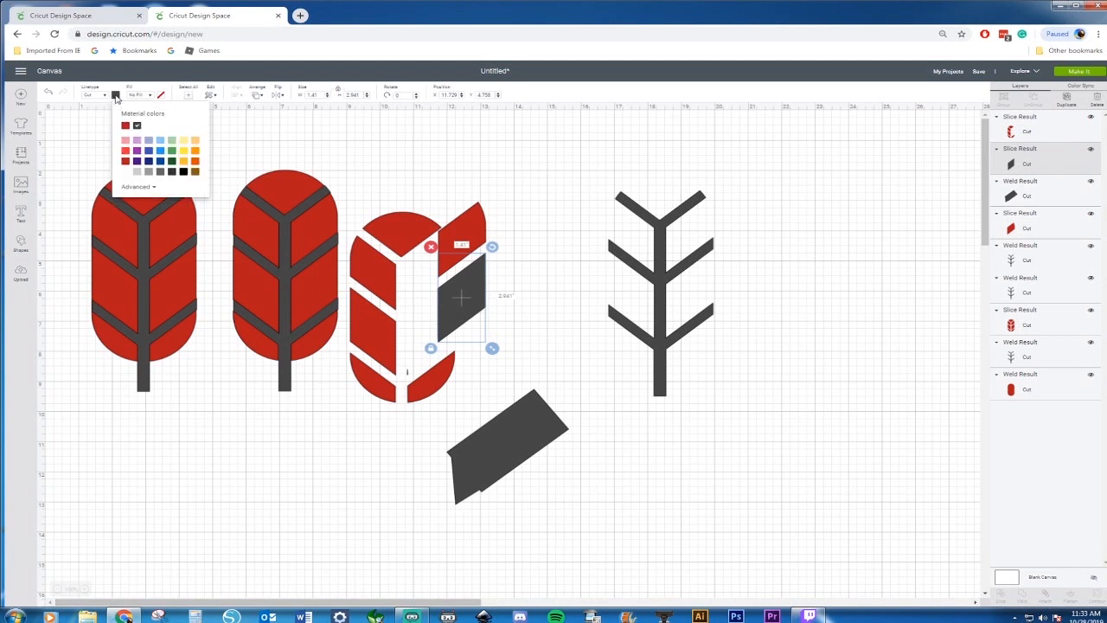
{"action": "left_click", "coordinate": [194, 140]}
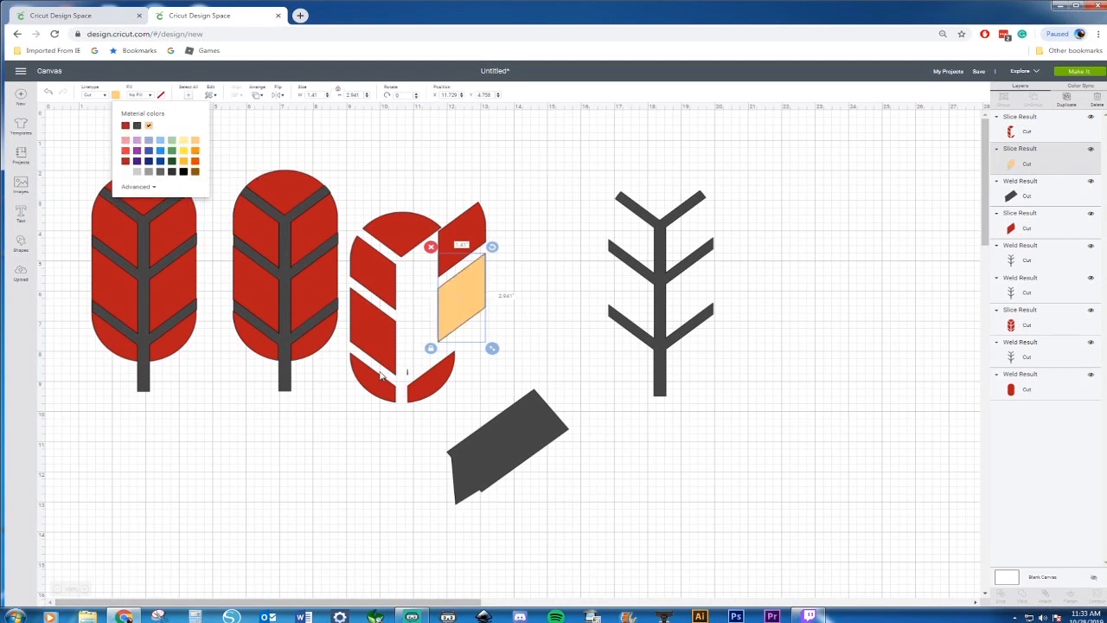
Step: Position the covering shape over the third feather's lower-right segment and paste a spare copy into the empty area below
{"action": "left_click_drag", "start_coordinate": [497, 440], "coordinate": [450, 361]}
{"action": "right_click", "coordinate": [450, 362]}
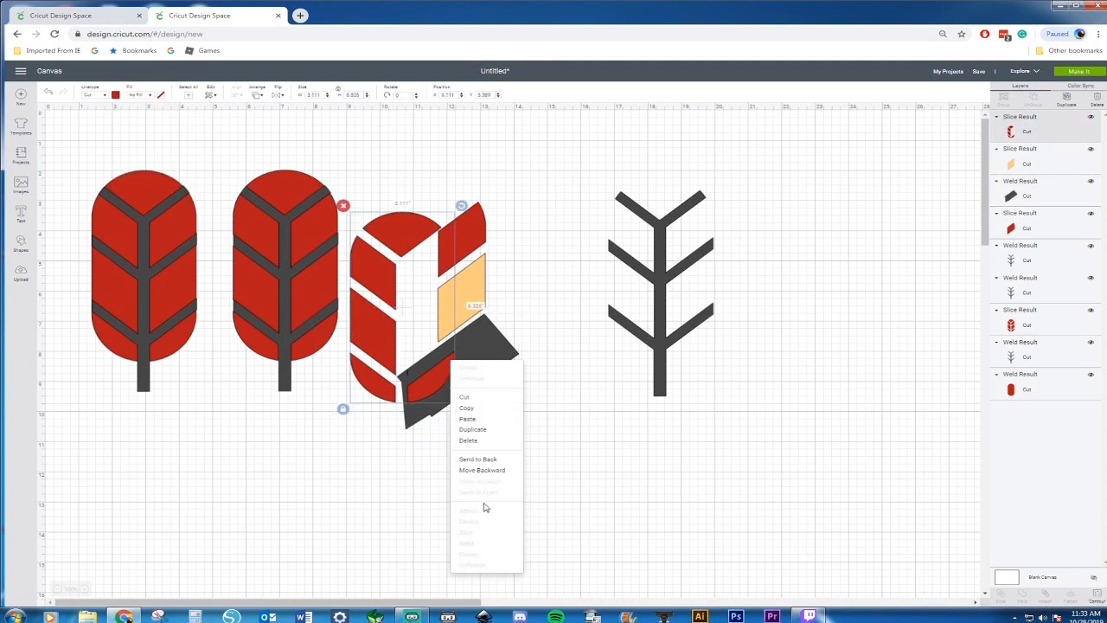
{"action": "left_click", "coordinate": [504, 353]}
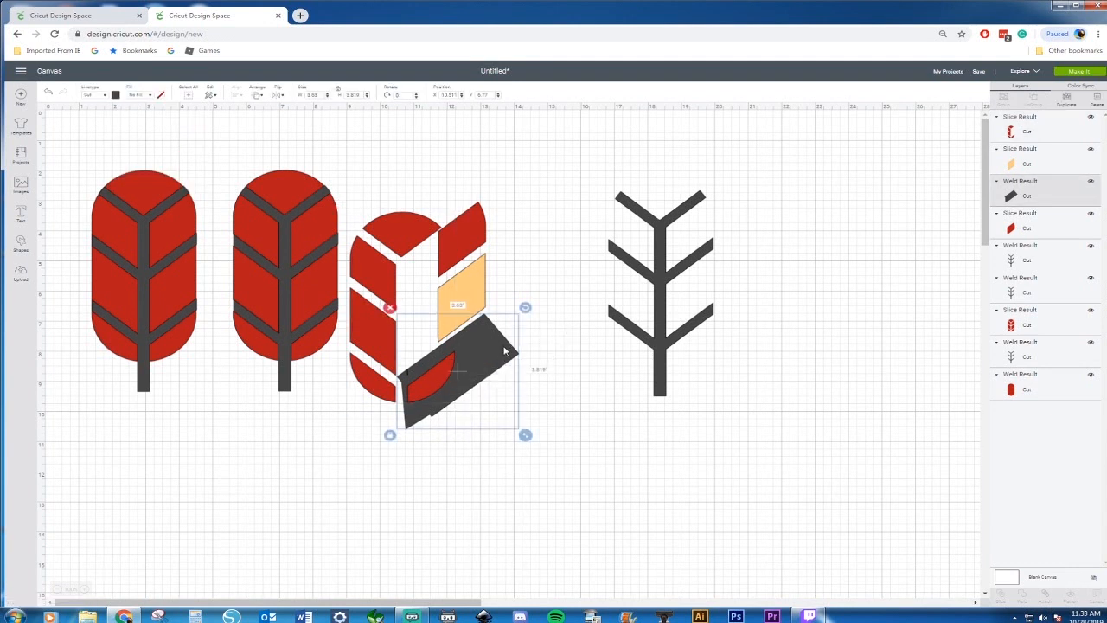
{"action": "key", "text": "ctrl+v"}
{"action": "left_click_drag", "start_coordinate": [516, 359], "coordinate": [545, 444]}
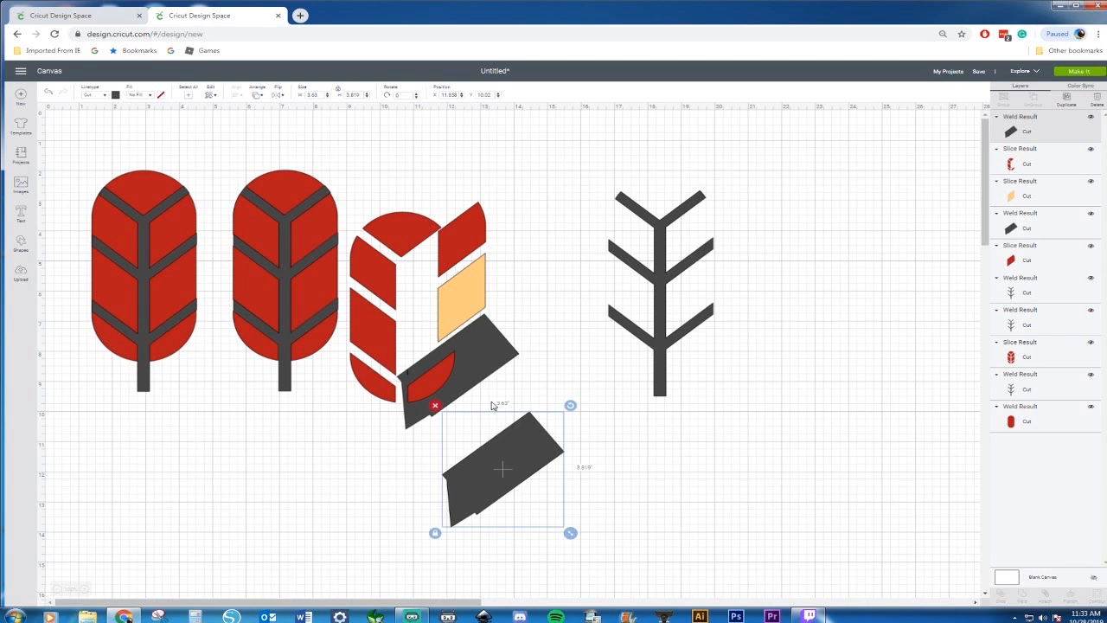
{"action": "mouse_move", "coordinate": [476, 400]}
{"action": "left_mouse_down"}
{"action": "mouse_move", "coordinate": [440, 403]}
{"action": "mouse_move", "coordinate": [478, 397]}
{"action": "left_mouse_up"}
Step: Slice the remaining red capsule pieces with the covering shape over the lower-right segment
{"action": "left_click", "coordinate": [440, 432]}
{"action": "left_click", "coordinate": [424, 390]}
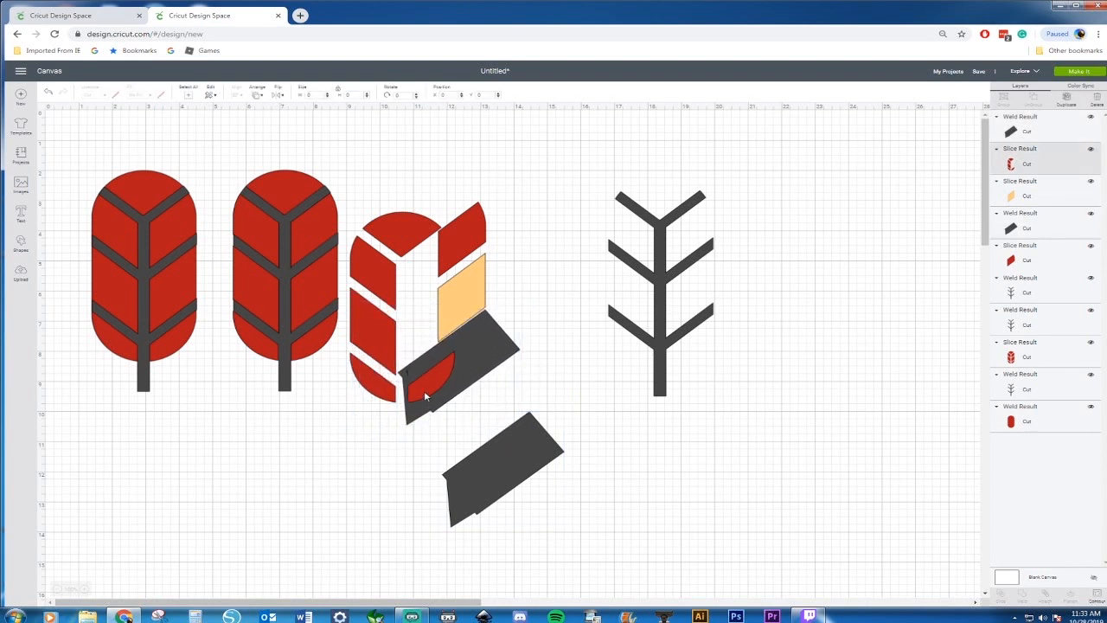
{"action": "left_click", "coordinate": [507, 352], "text": "shift"}
{"action": "right_click", "coordinate": [508, 349]}
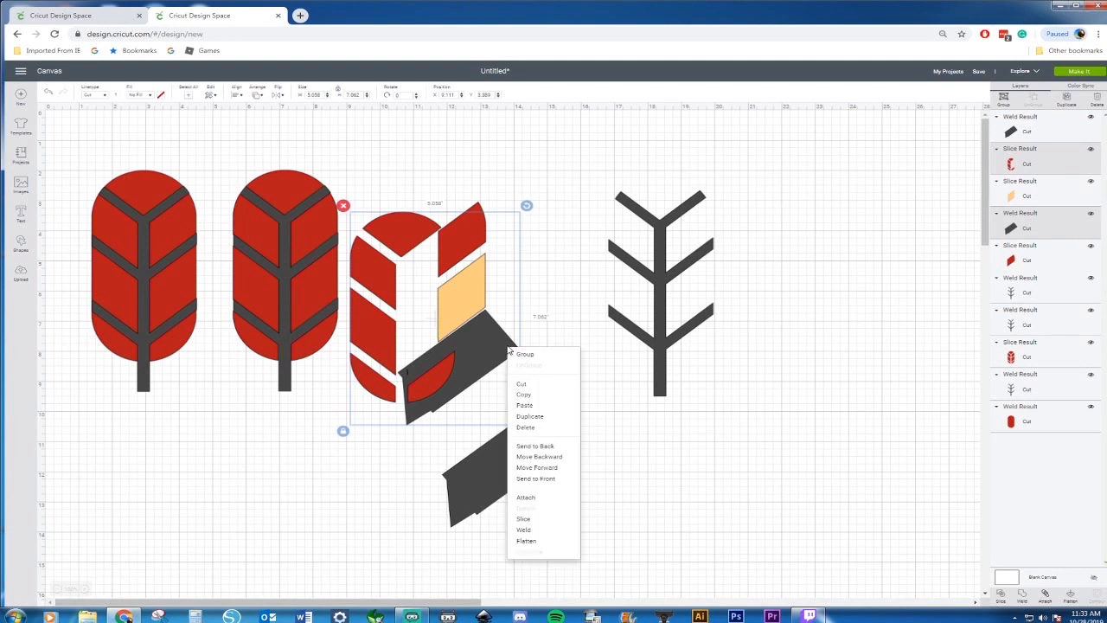
{"action": "left_click", "coordinate": [527, 521]}
Step: Delete the two dark slices over the lower-right segment and move the separated red segment slightly down
{"action": "key", "text": "ctrl+z"}
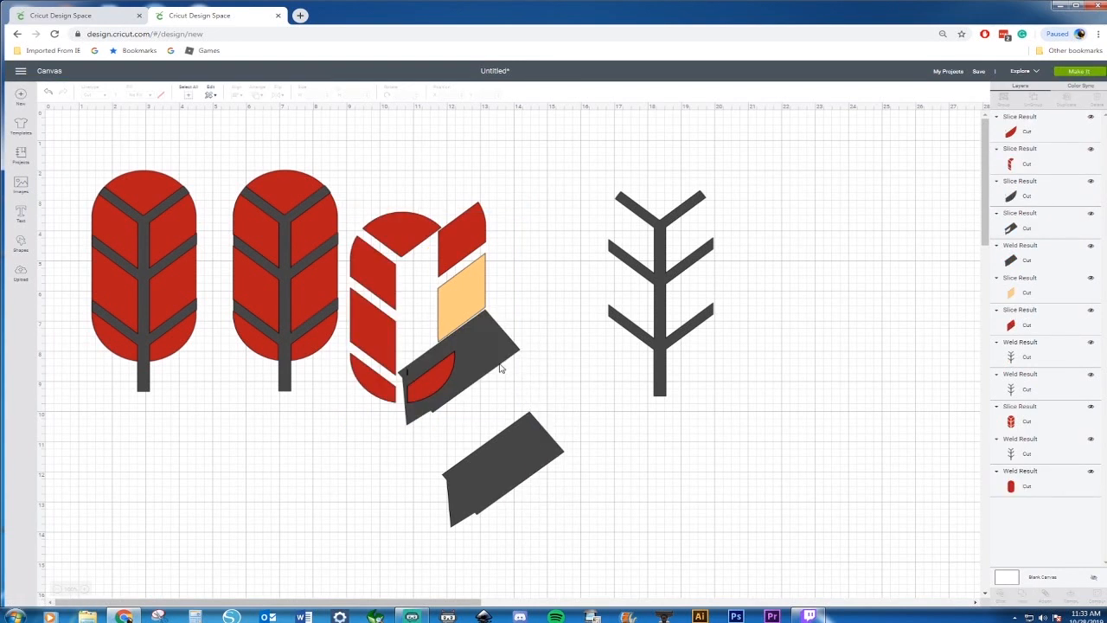
{"action": "key", "text": "Delete"}
{"action": "left_click_drag", "start_coordinate": [444, 385], "coordinate": [445, 416]}
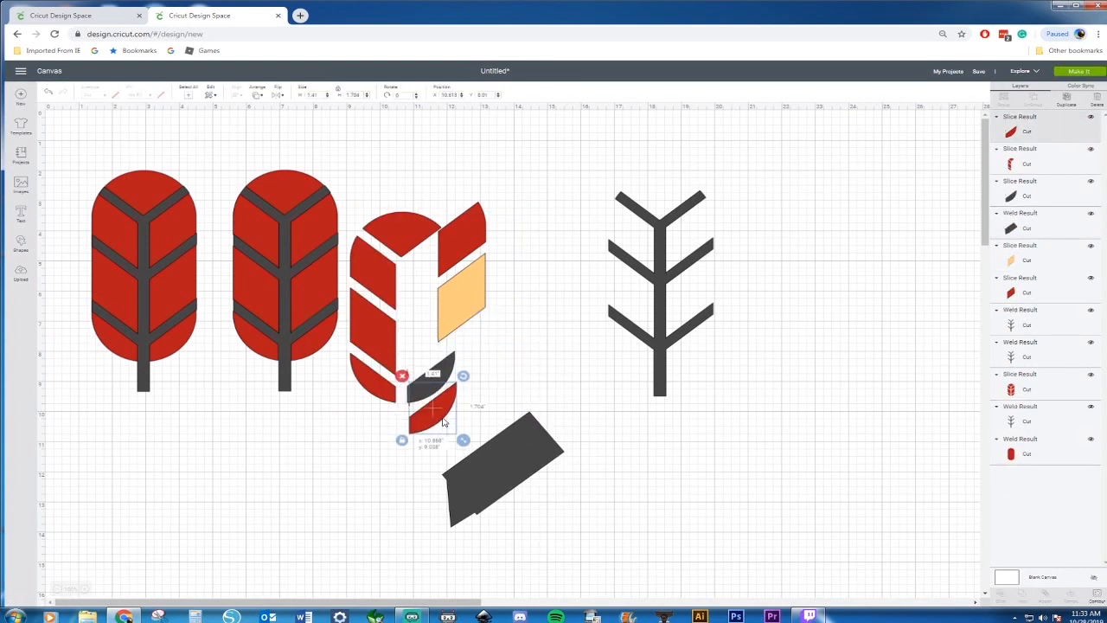
{"action": "left_click", "coordinate": [442, 360]}
{"action": "key", "text": "Delete"}
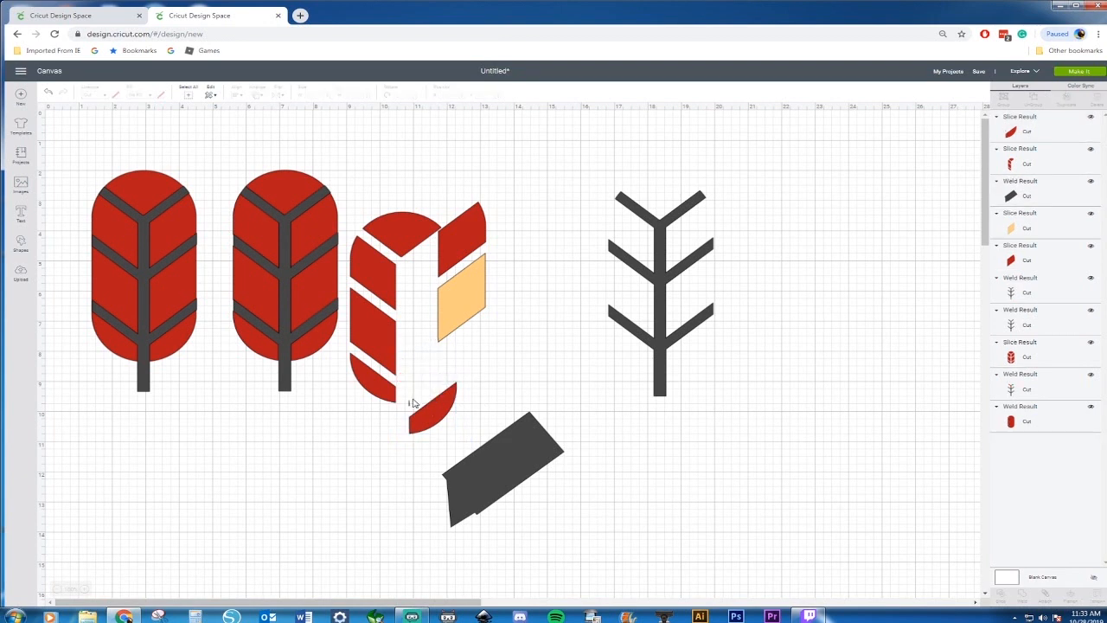
Step: Reassemble the third feather by moving the red pieces and the dark vein shape into place and nudging the light orange segment
{"action": "left_click_drag", "start_coordinate": [428, 417], "coordinate": [454, 371]}
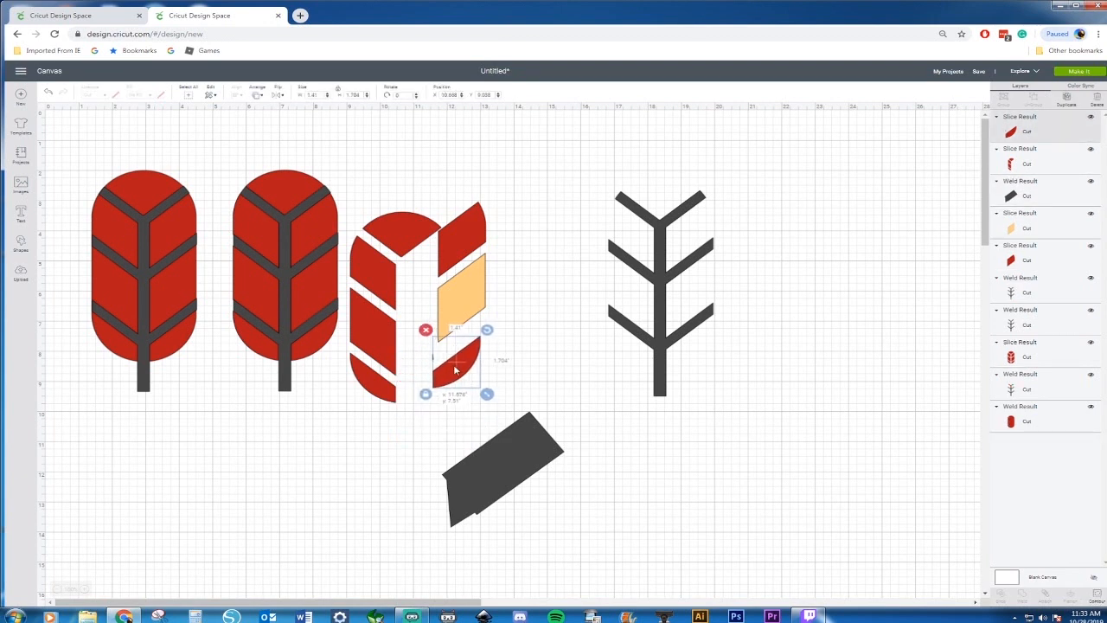
{"action": "left_click_drag", "start_coordinate": [393, 325], "coordinate": [413, 304]}
{"action": "left_click_drag", "start_coordinate": [667, 339], "coordinate": [438, 345]}
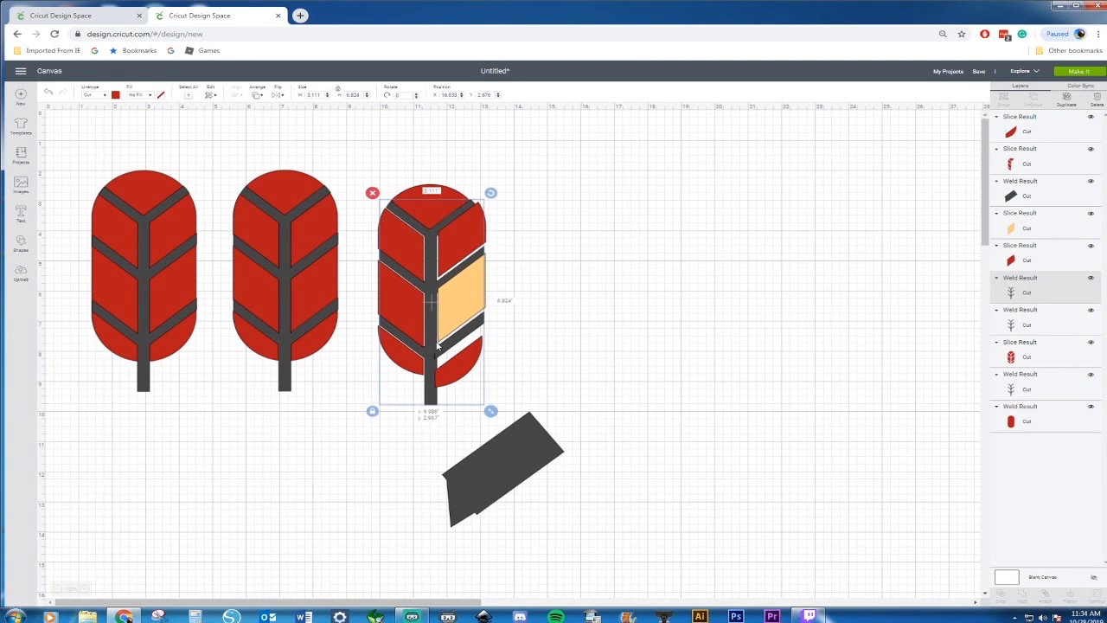
{"action": "left_click_drag", "start_coordinate": [463, 285], "coordinate": [486, 269]}
{"action": "left_click", "coordinate": [618, 280]}
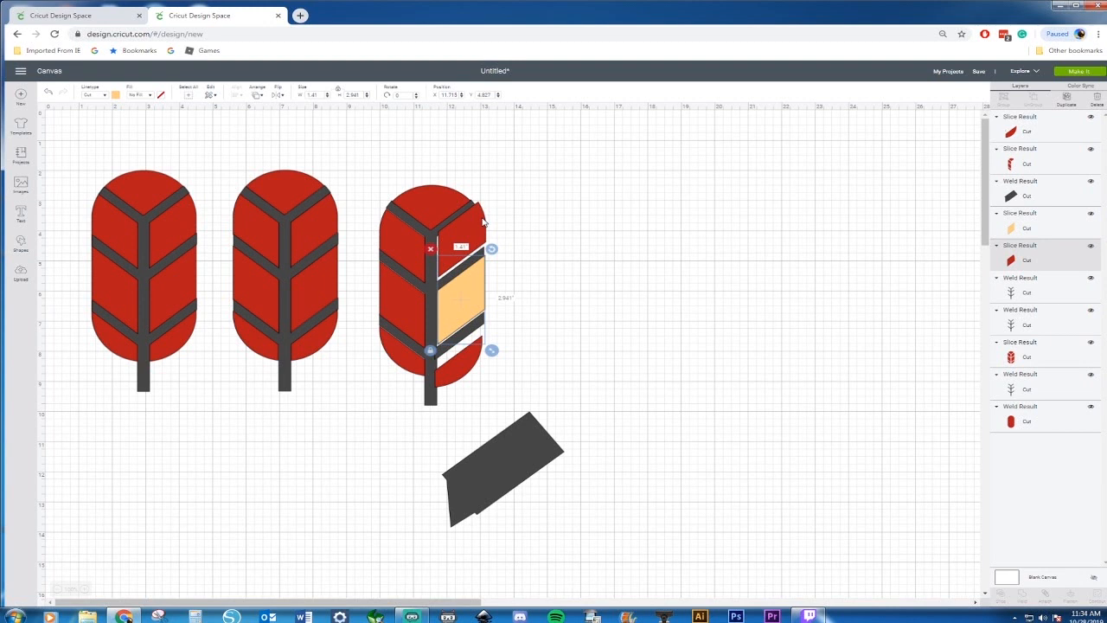
Step: Recolor the third feather's upper-right segment orange
{"action": "left_click", "coordinate": [478, 225]}
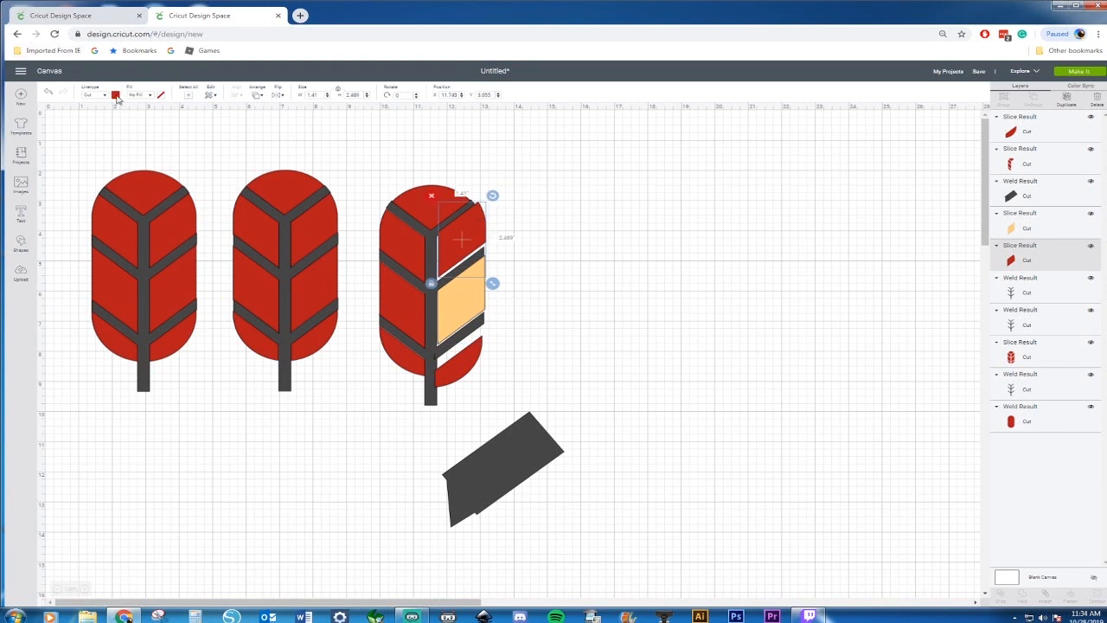
{"action": "left_click", "coordinate": [116, 95]}
{"action": "left_click", "coordinate": [194, 161]}
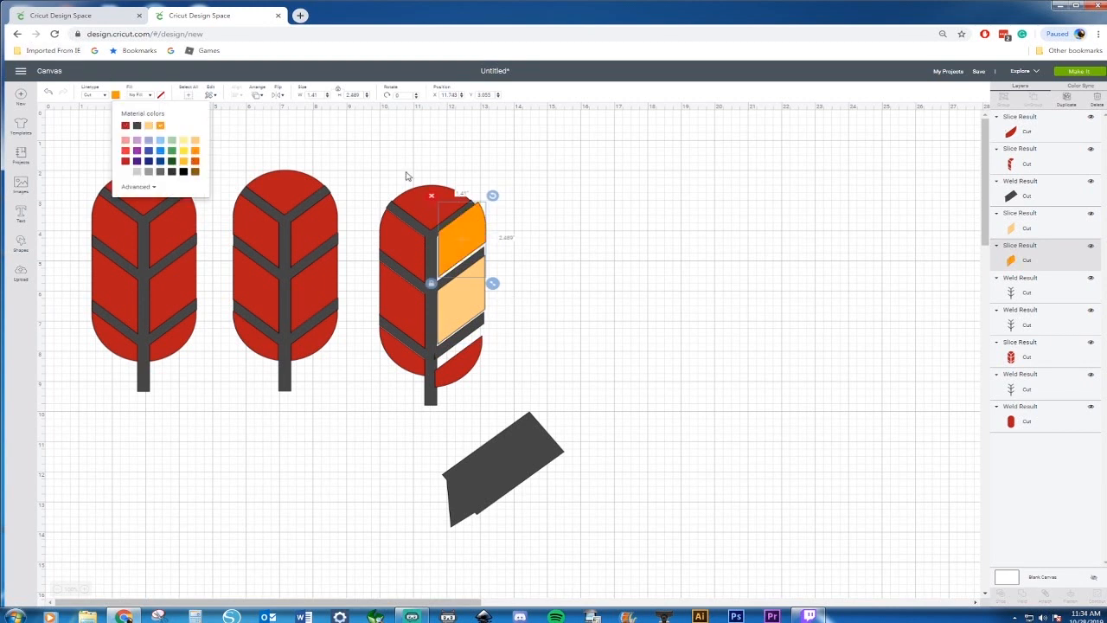
{"action": "left_click", "coordinate": [512, 223]}
Step: Nudge the upper-right and lower-right segments so they sit flush against the third feather's dark veins
{"action": "left_click", "coordinate": [480, 236]}
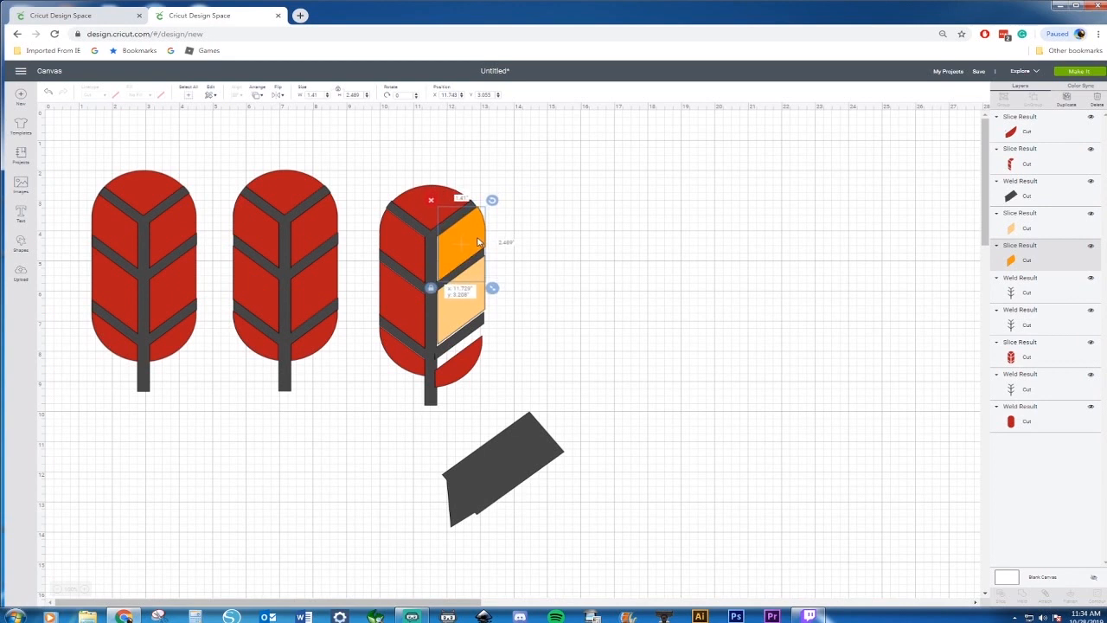
{"action": "left_click_drag", "start_coordinate": [476, 243], "coordinate": [478, 244]}
{"action": "left_click_drag", "start_coordinate": [457, 378], "coordinate": [458, 366]}
{"action": "left_click", "coordinate": [462, 307]}
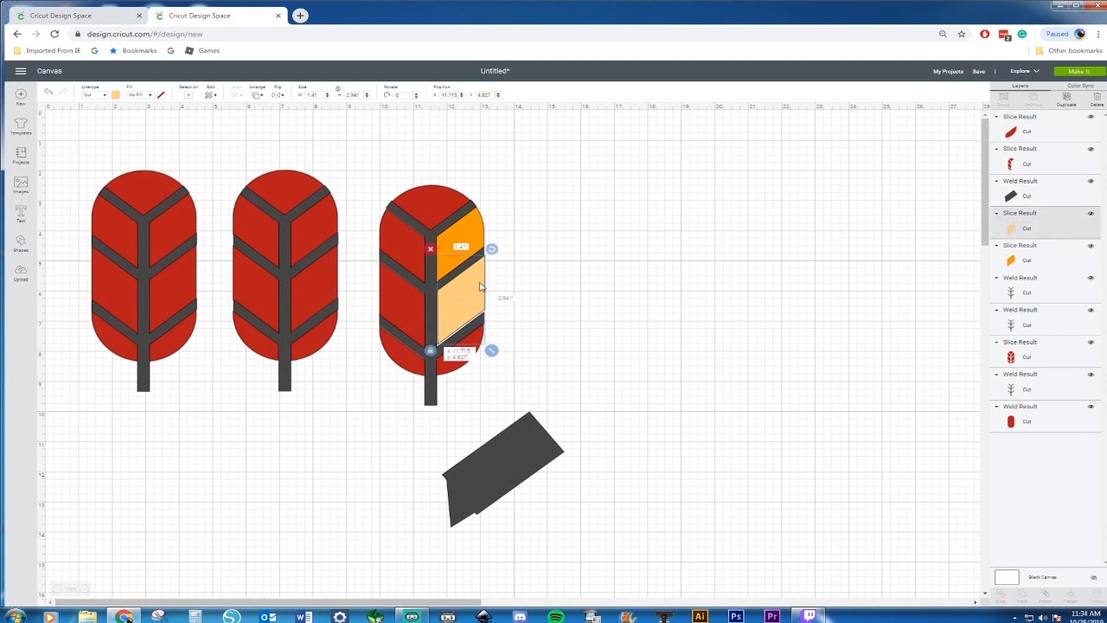
Step: Recolor the third feather's red lower-right segment dark orange
{"action": "left_click", "coordinate": [481, 340]}
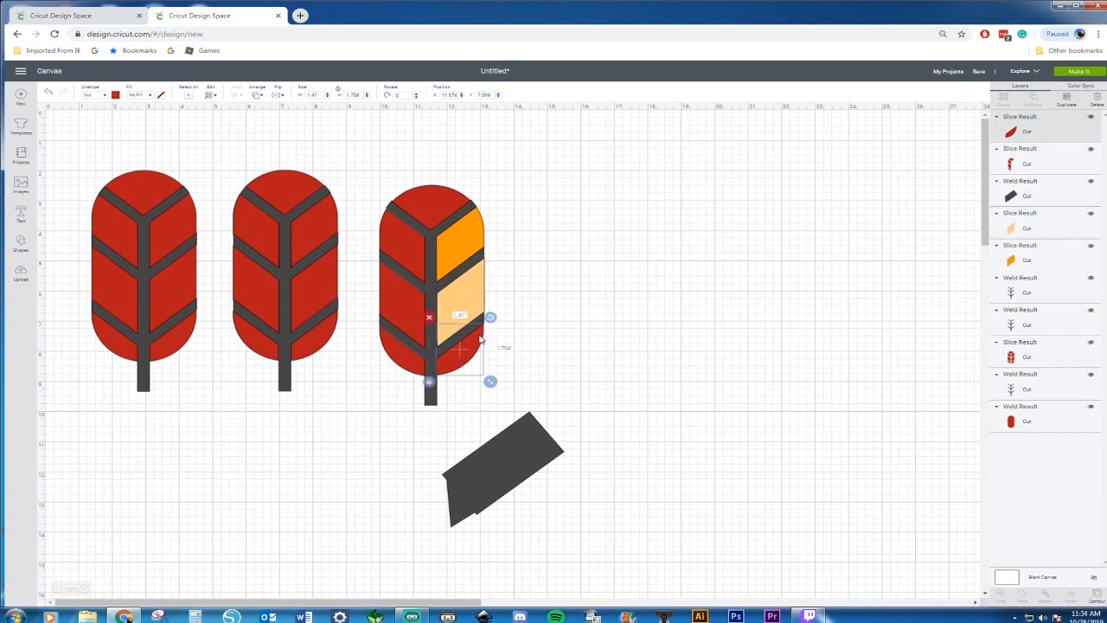
{"action": "left_click", "coordinate": [117, 96]}
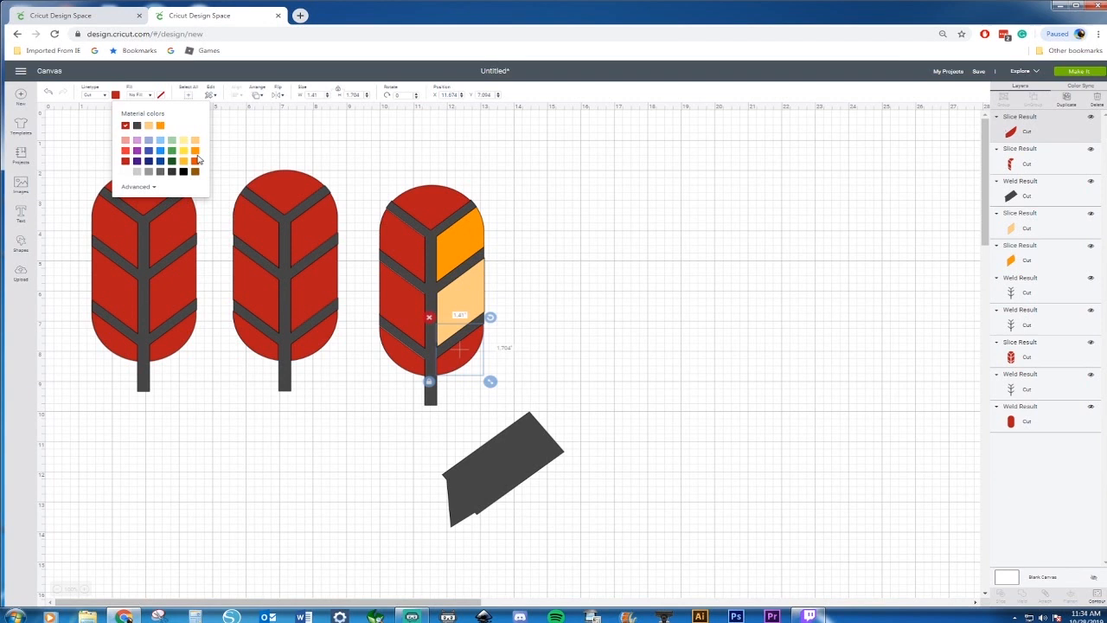
{"action": "left_click", "coordinate": [196, 160]}
{"action": "left_click", "coordinate": [684, 252]}
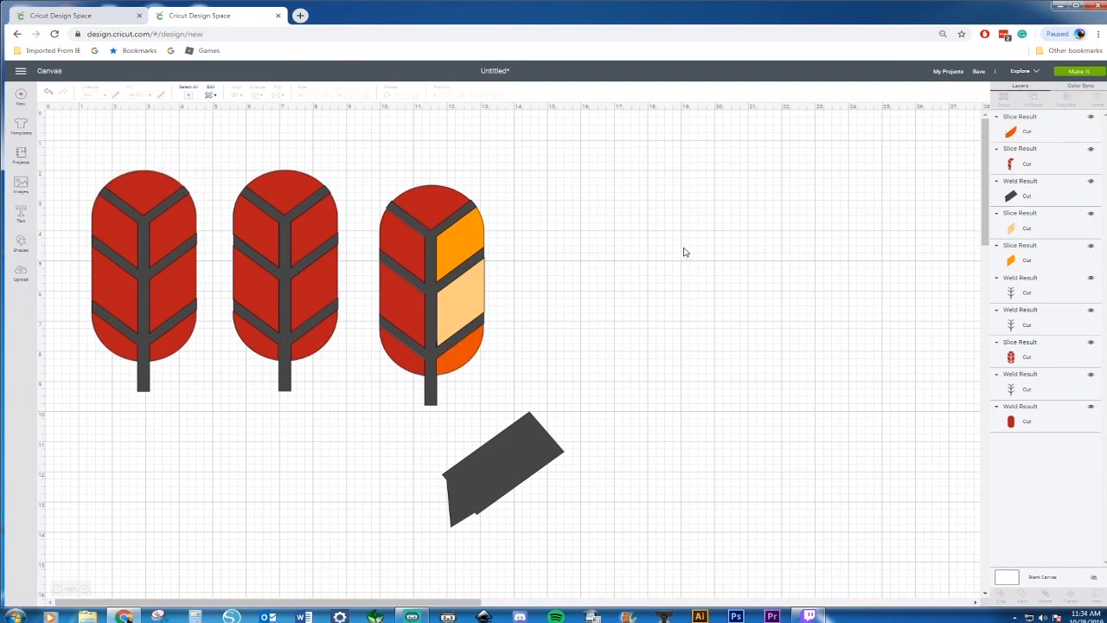
Step: Delete the leftover dark covering shape below the third feather
{"action": "left_click", "coordinate": [438, 210]}
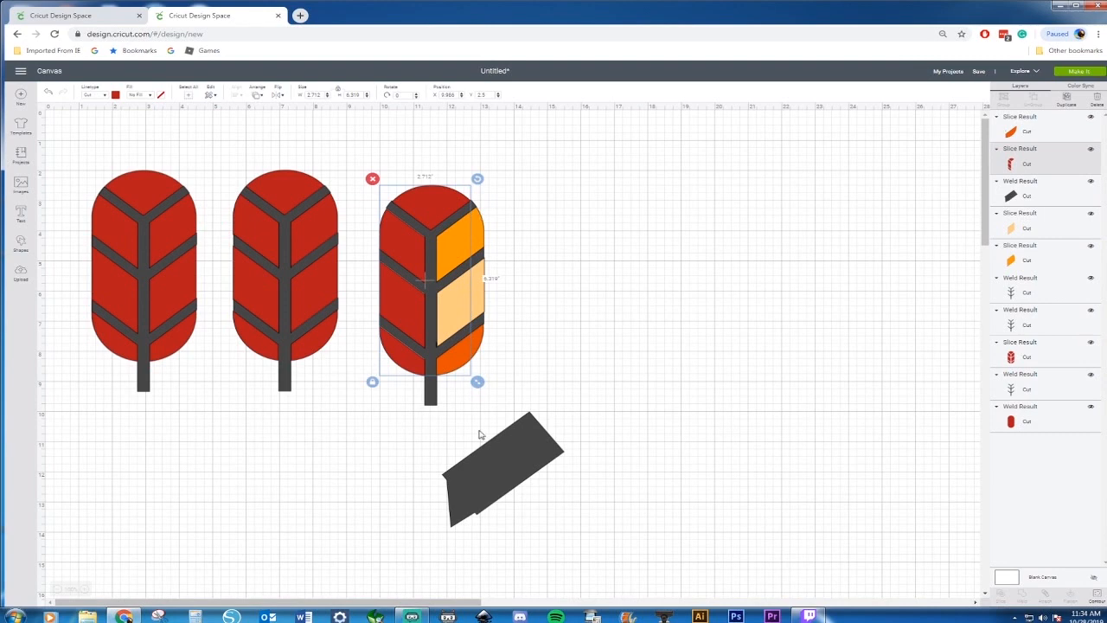
{"action": "left_click", "coordinate": [503, 476]}
{"action": "key", "text": "Delete"}
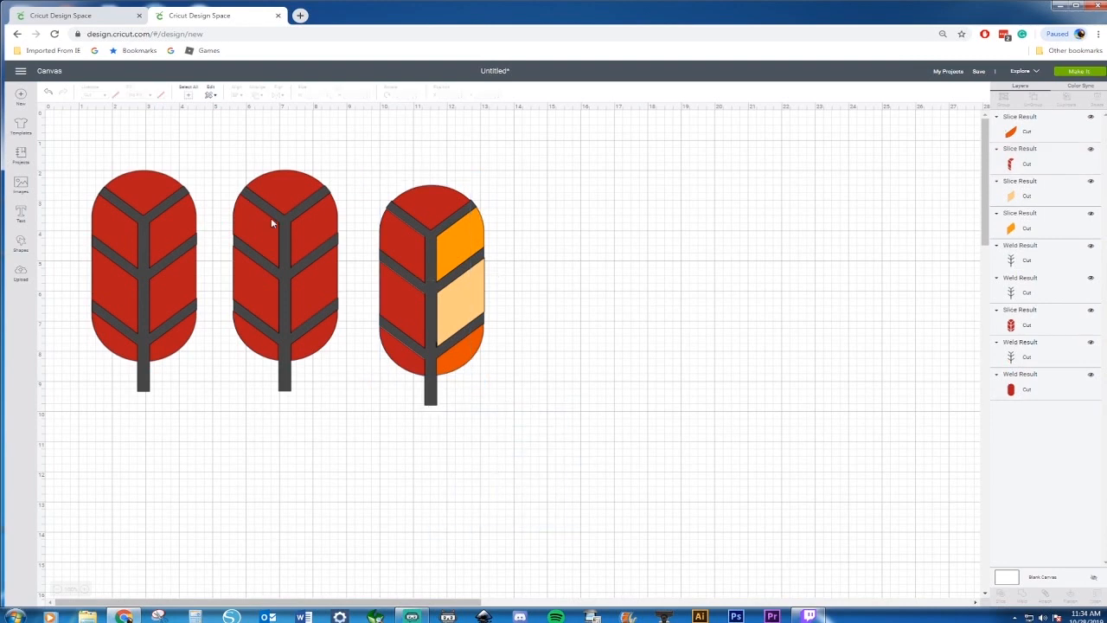
Step: Switch to the finished Feather project and pull the third feather's white tip and three orange-toned side segments away from its veins
{"action": "left_click", "coordinate": [91, 16]}
{"action": "left_click_drag", "start_coordinate": [471, 164], "coordinate": [470, 149]}
{"action": "left_click_drag", "start_coordinate": [521, 196], "coordinate": [539, 189]}
{"action": "left_click_drag", "start_coordinate": [521, 239], "coordinate": [556, 232]}
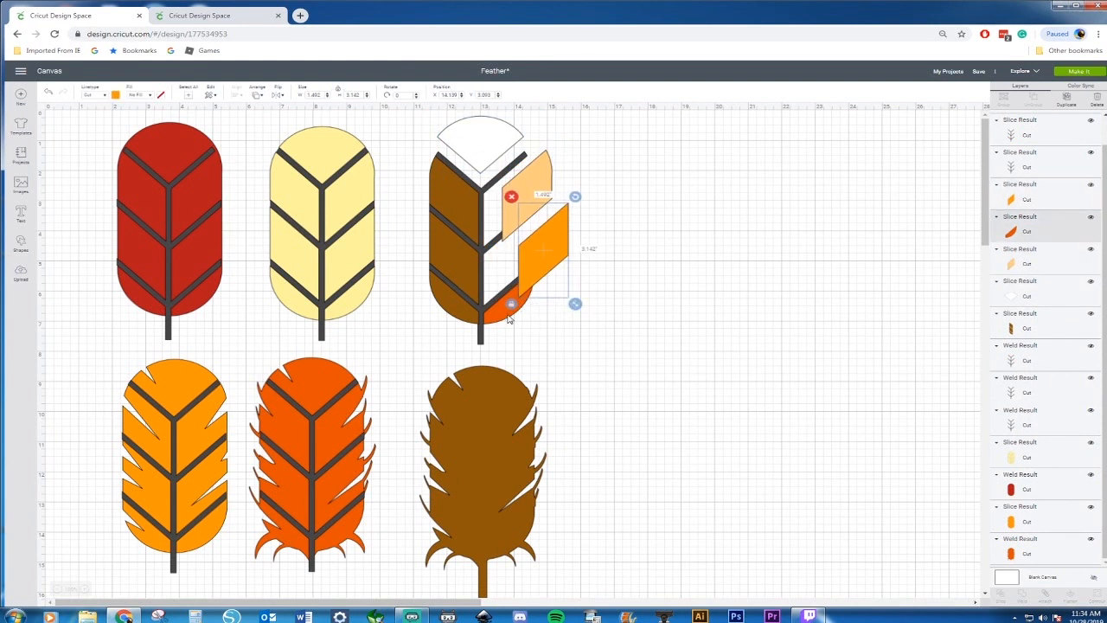
{"action": "left_click_drag", "start_coordinate": [509, 319], "coordinate": [535, 333]}
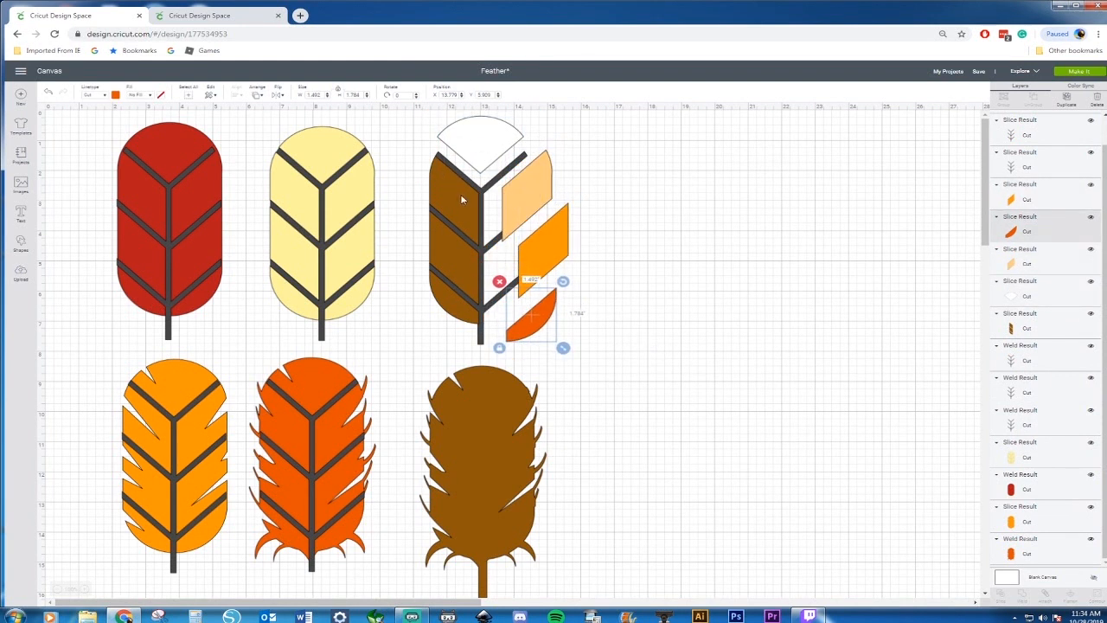
Step: Switch to the untitled project and recolor the second feather's red body light orange
{"action": "left_click", "coordinate": [538, 219]}
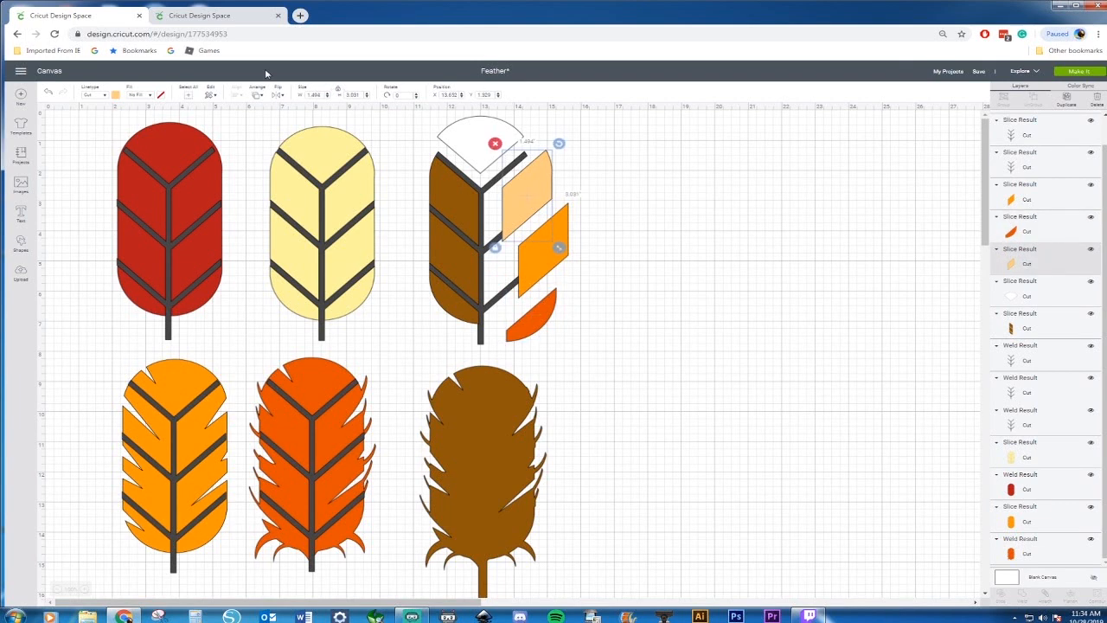
{"action": "left_click", "coordinate": [175, 21]}
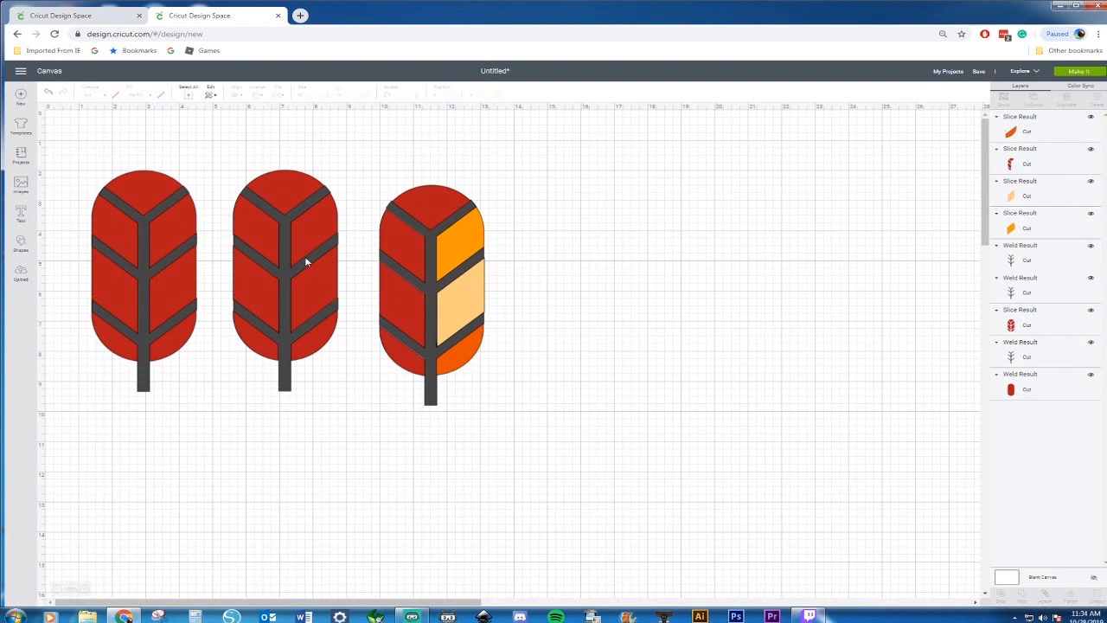
{"action": "left_click", "coordinate": [285, 180]}
{"action": "left_click", "coordinate": [115, 94]}
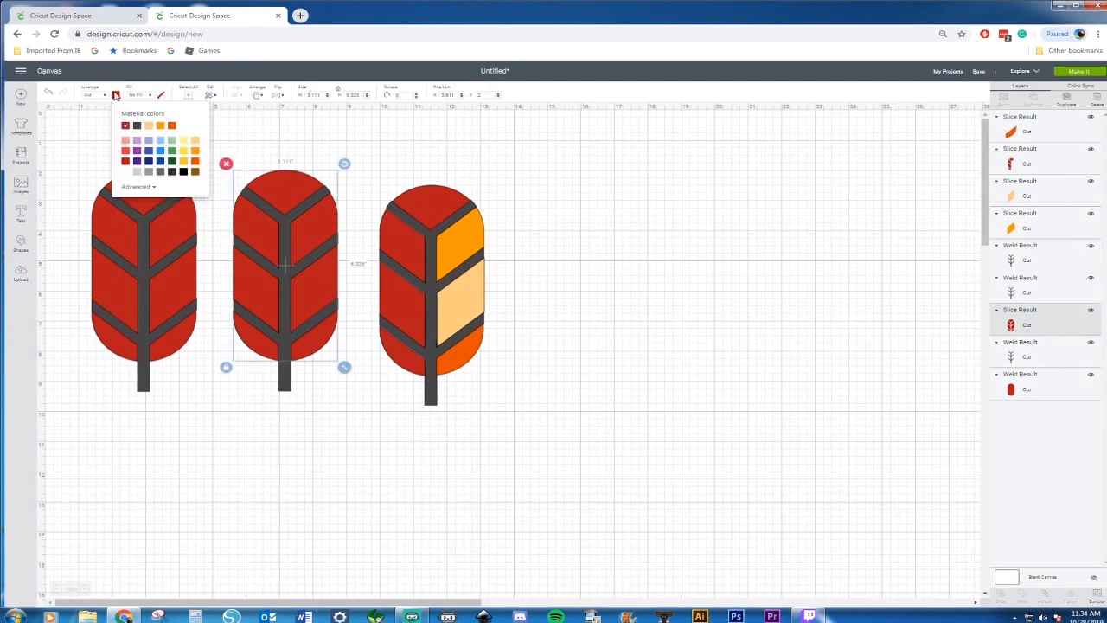
{"action": "left_click", "coordinate": [148, 126]}
{"action": "mouse_move", "coordinate": [286, 294]}
{"action": "left_mouse_down"}
{"action": "mouse_move", "coordinate": [263, 341]}
{"action": "mouse_move", "coordinate": [287, 297]}
{"action": "left_mouse_up"}
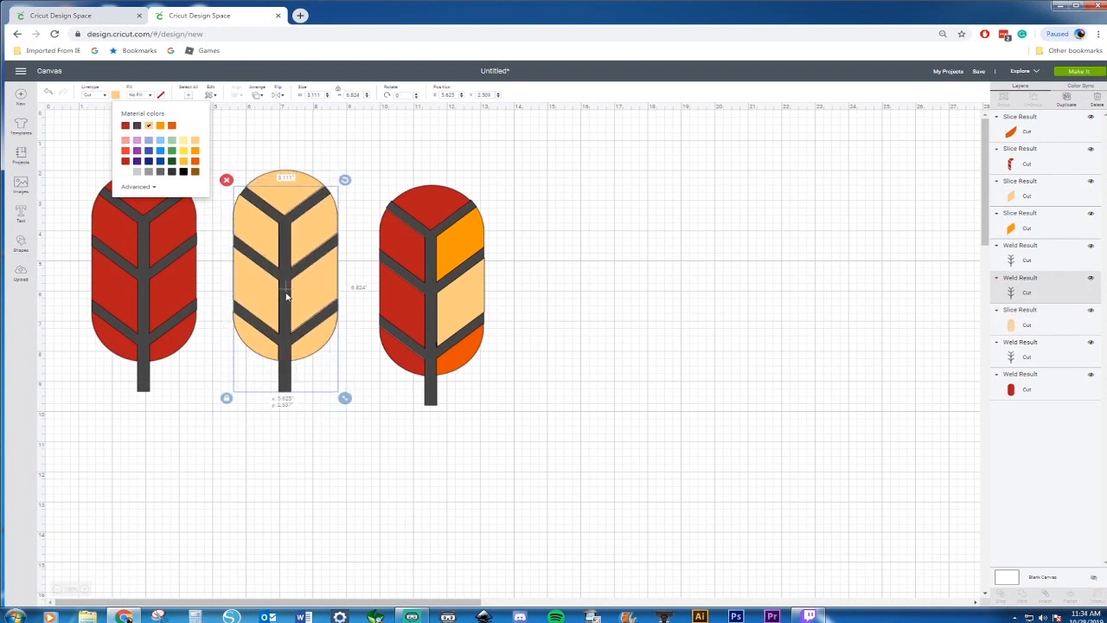
{"action": "mouse_move", "coordinate": [430, 301]}
{"action": "left_mouse_down"}
{"action": "mouse_move", "coordinate": [398, 305]}
{"action": "mouse_move", "coordinate": [427, 297]}
{"action": "left_mouse_up"}
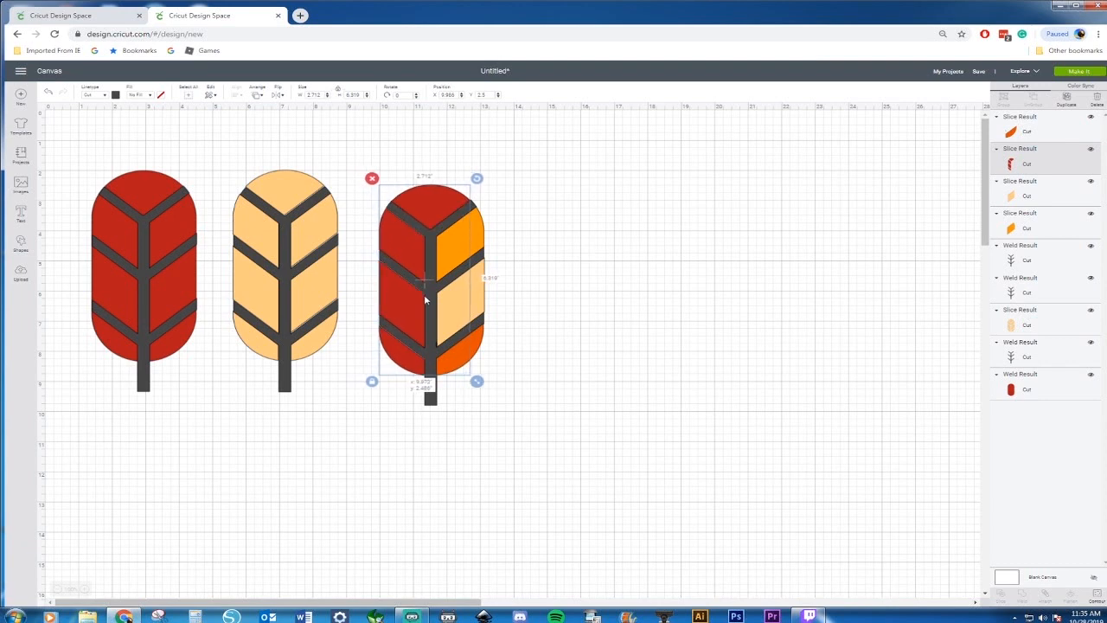
Step: Select all parts of the third feather and move it slightly up, closer in line with the other two
{"action": "left_click", "coordinate": [367, 435]}
{"action": "scroll", "coordinate": [304, 433], "scroll_direction": "down", "scroll_amount": 3}
{"action": "key", "text": "ctrl+minus"}
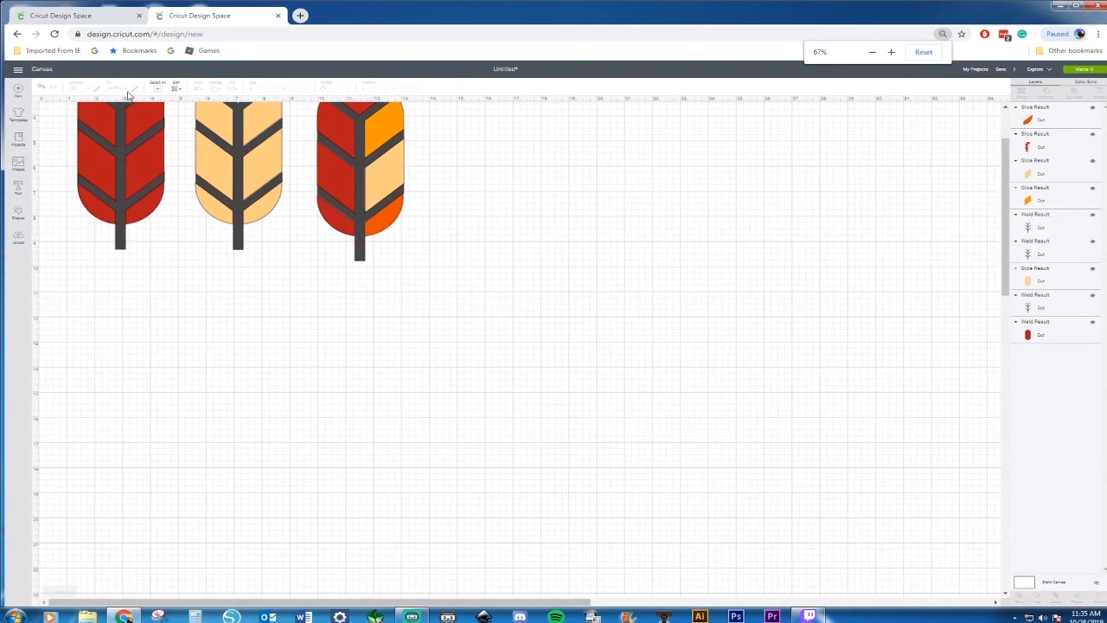
{"action": "scroll", "coordinate": [187, 326], "scroll_direction": "up", "scroll_amount": 3}
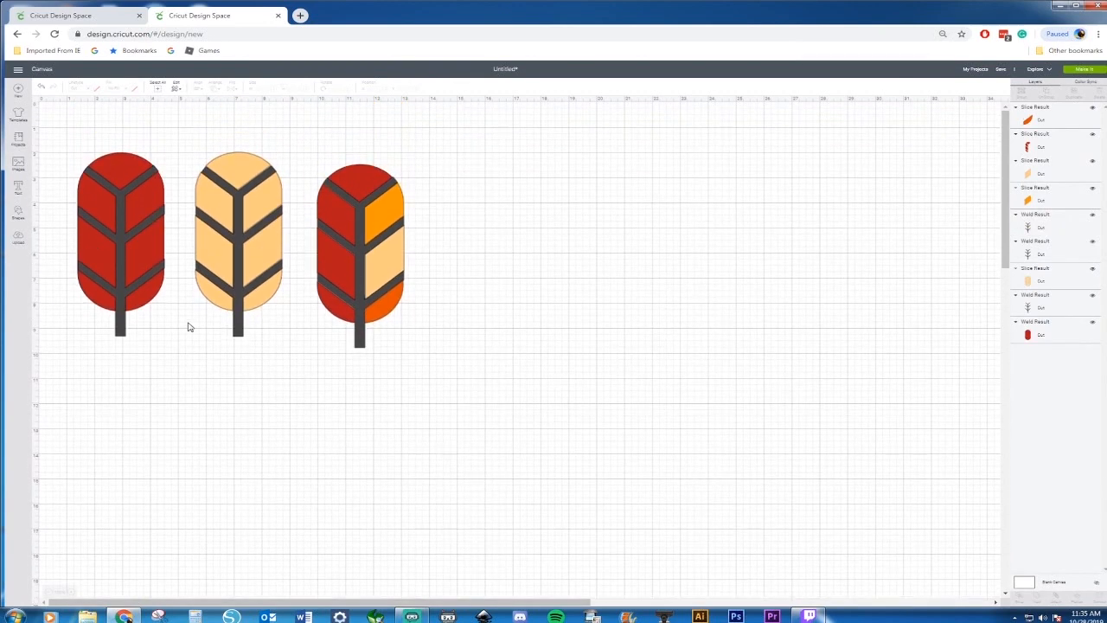
{"action": "left_click_drag", "start_coordinate": [473, 160], "coordinate": [305, 405]}
{"action": "left_click_drag", "start_coordinate": [359, 298], "coordinate": [363, 273]}
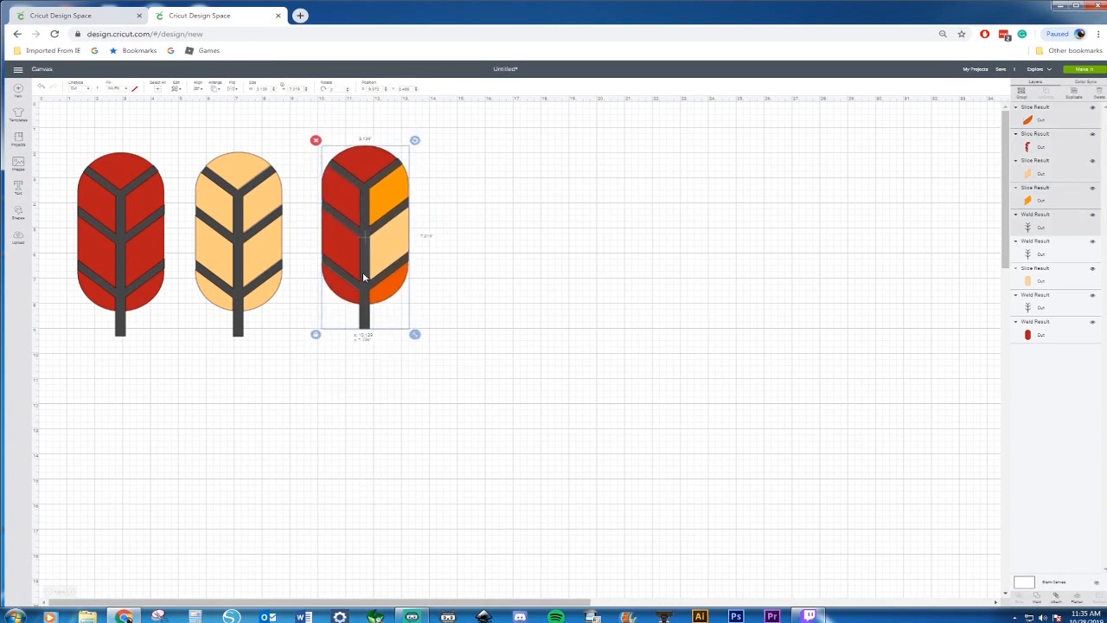
{"action": "left_click", "coordinate": [563, 282]}
Step: Copy the first red feather below the row and separate the copy's dark veins from its red body
{"action": "left_click", "coordinate": [90, 19]}
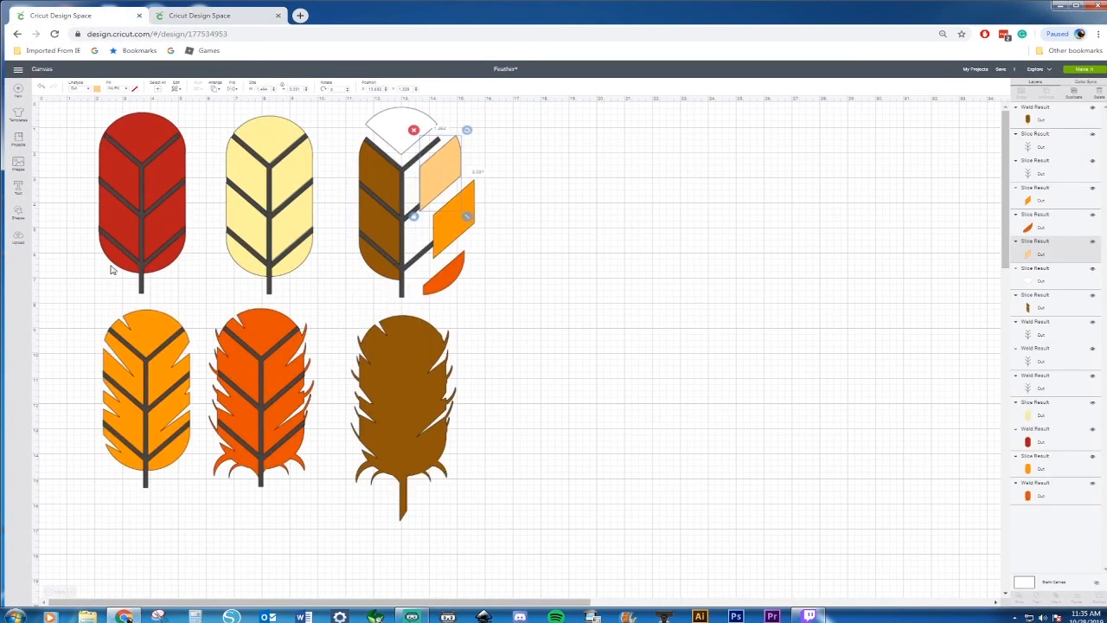
{"action": "left_click", "coordinate": [117, 370]}
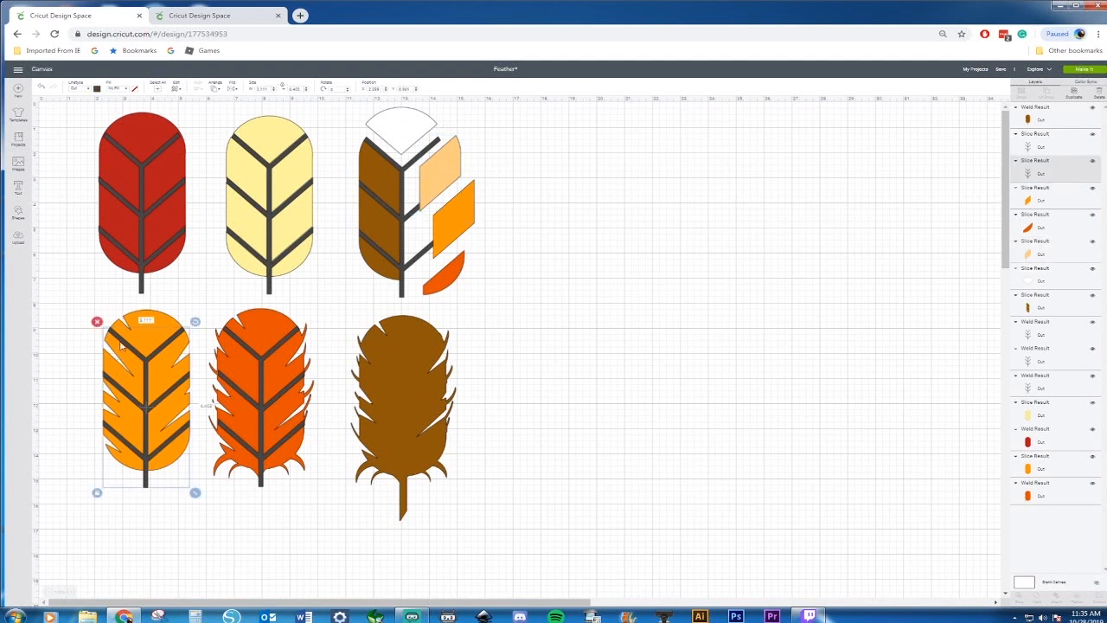
{"action": "left_click", "coordinate": [245, 19]}
{"action": "left_click_drag", "start_coordinate": [56, 144], "coordinate": [170, 367]}
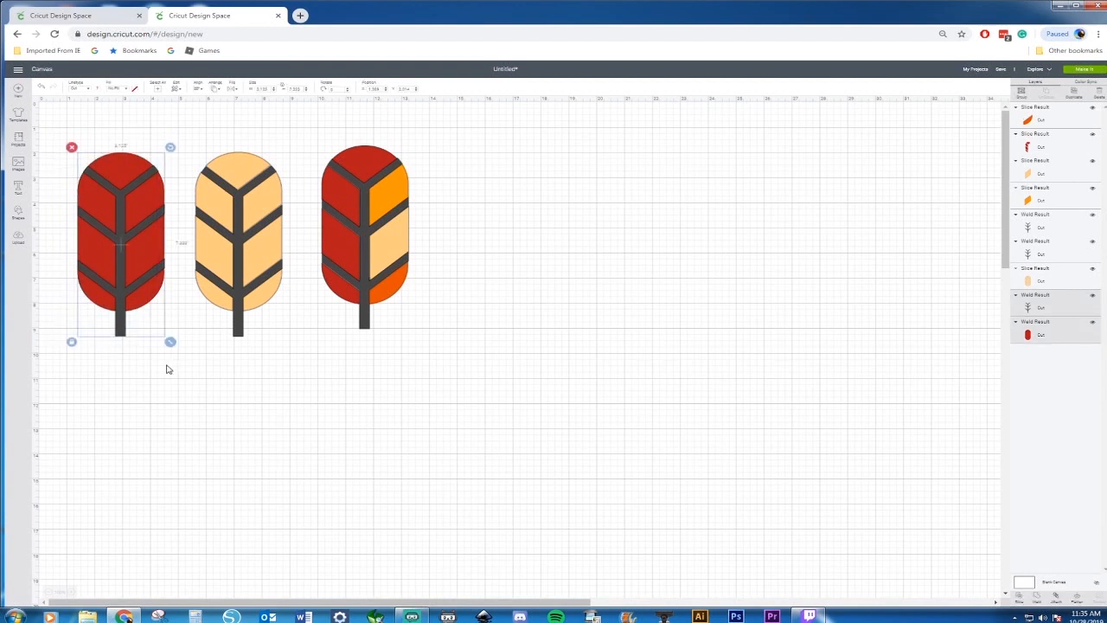
{"action": "key", "text": "Delete"}
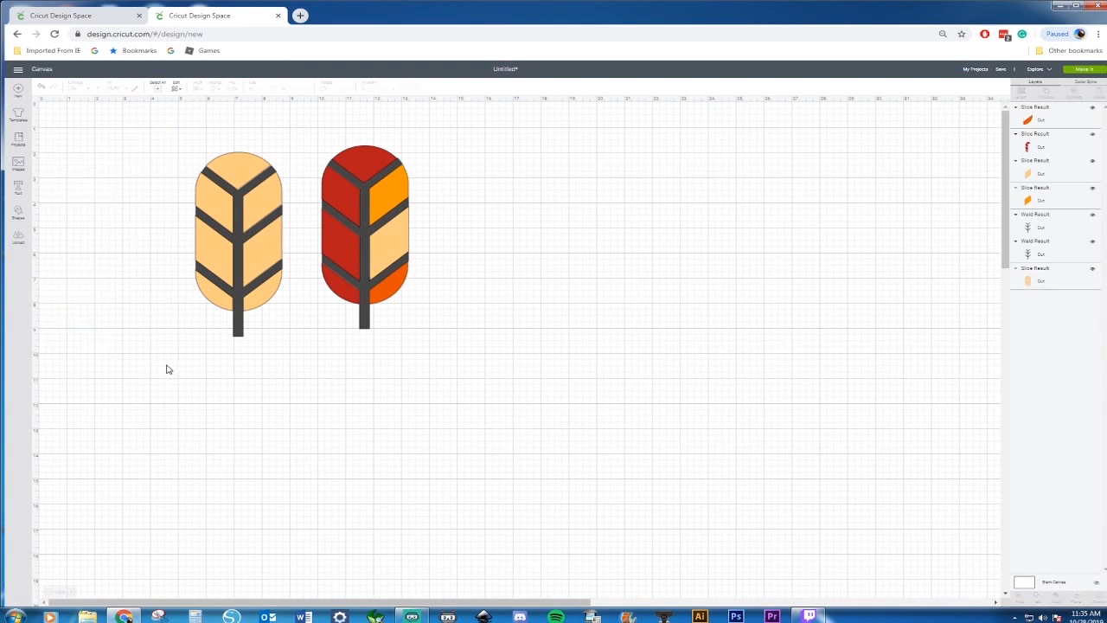
{"action": "key", "text": "ctrl+z"}
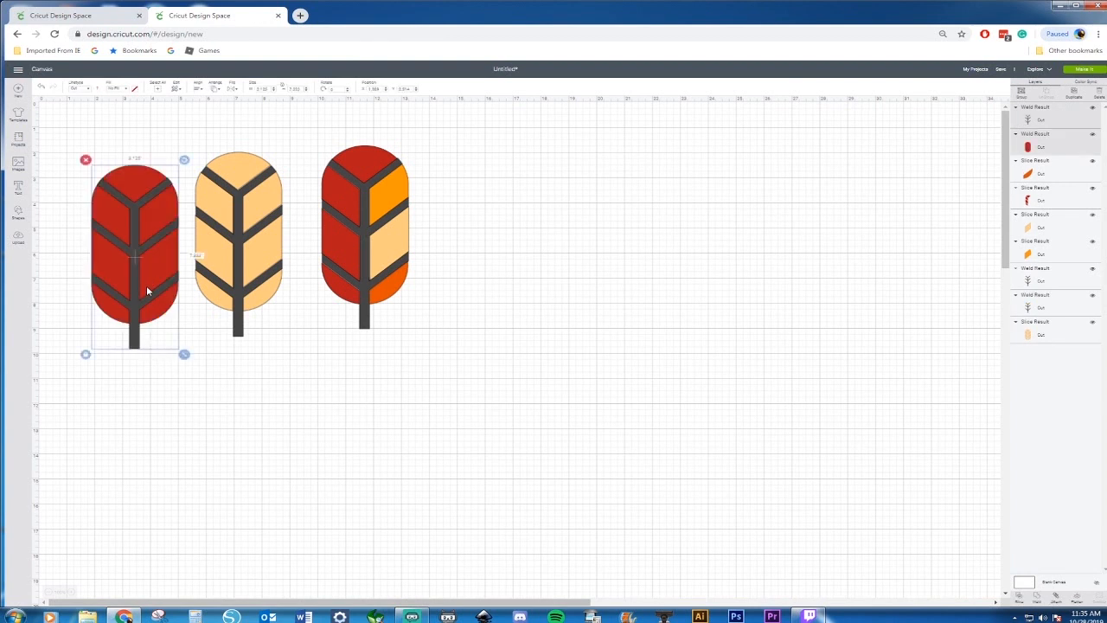
{"action": "key", "text": "ctrl+c"}
{"action": "key", "text": "ctrl+v"}
{"action": "left_click_drag", "start_coordinate": [161, 302], "coordinate": [368, 457]}
{"action": "left_click", "coordinate": [305, 445]}
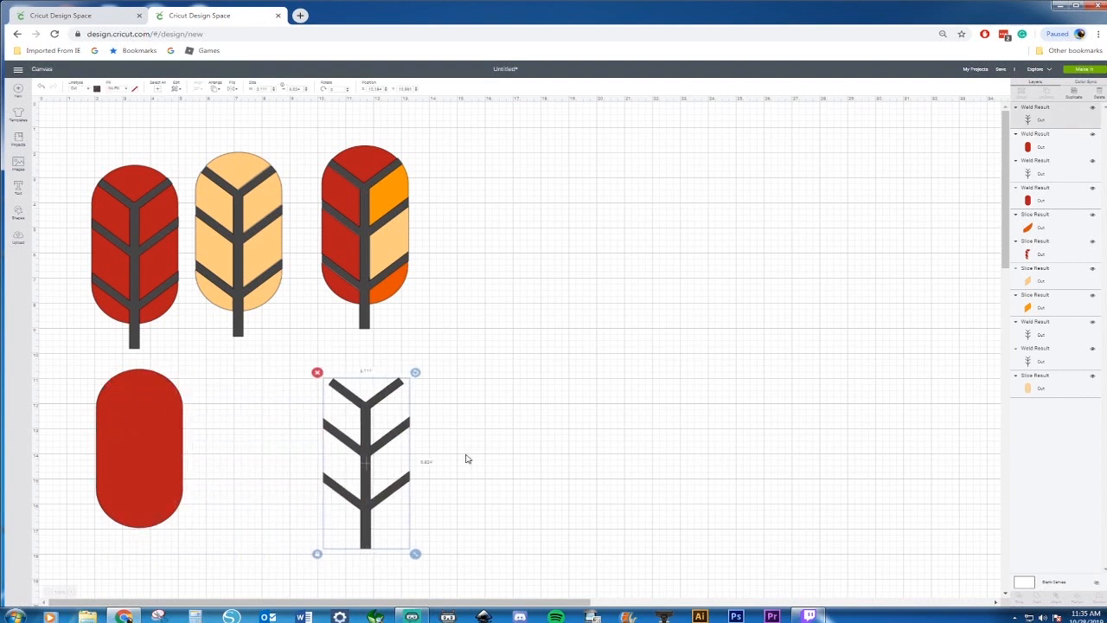
Step: Move the first two feathers up together to make room above the copied red body
{"action": "left_click_drag", "start_coordinate": [85, 135], "coordinate": [301, 348]}
{"action": "left_click_drag", "start_coordinate": [254, 287], "coordinate": [253, 263]}
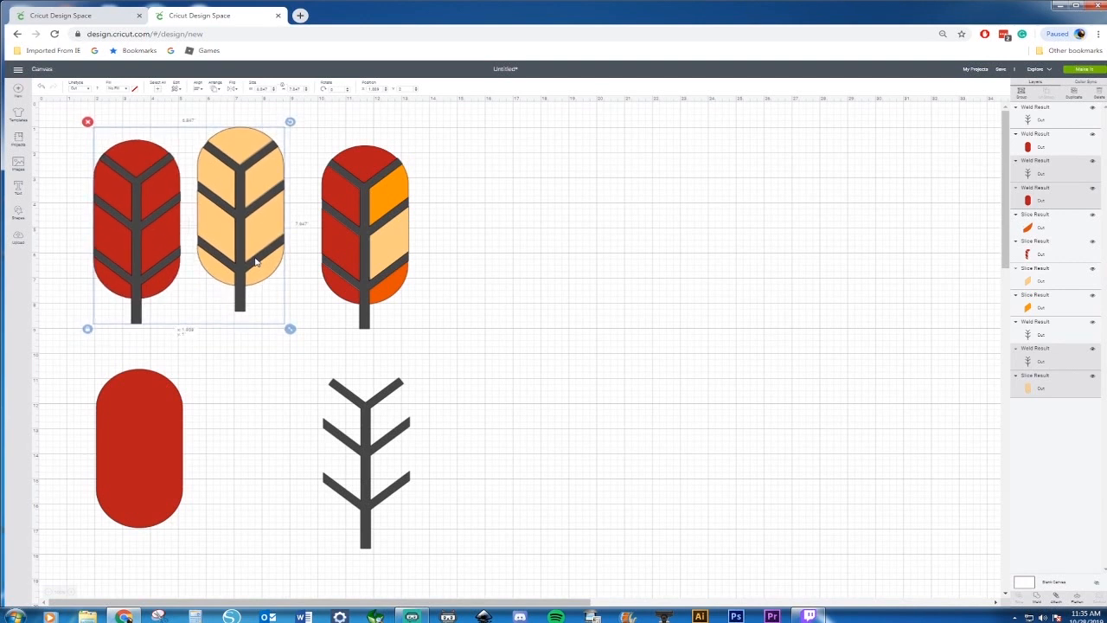
{"action": "left_click", "coordinate": [210, 444]}
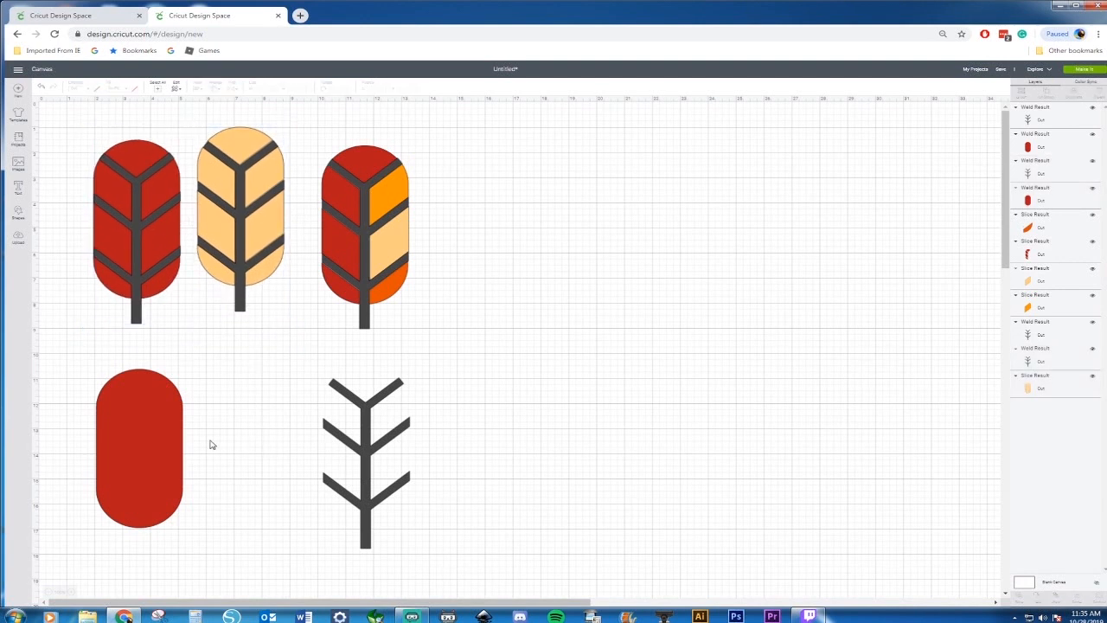
Step: Add a triangle beside the lower red body, flatten it into a wide shape and duplicate it
{"action": "left_click", "coordinate": [16, 216]}
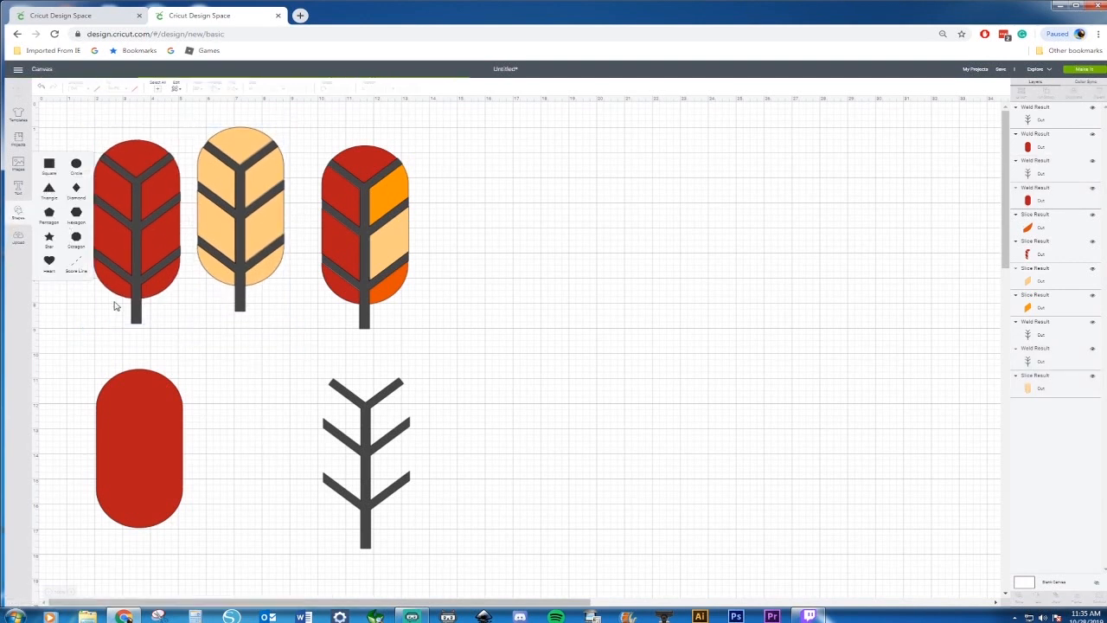
{"action": "left_click_drag", "start_coordinate": [202, 262], "coordinate": [232, 372]}
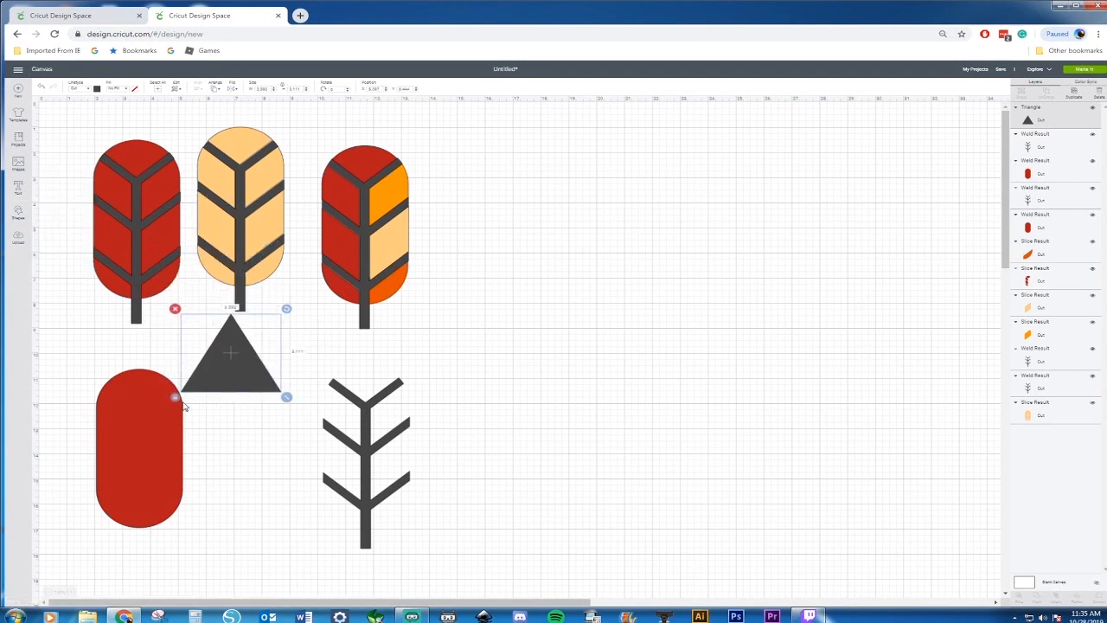
{"action": "left_click_drag", "start_coordinate": [286, 398], "coordinate": [250, 429]}
{"action": "key", "text": "ctrl+d"}
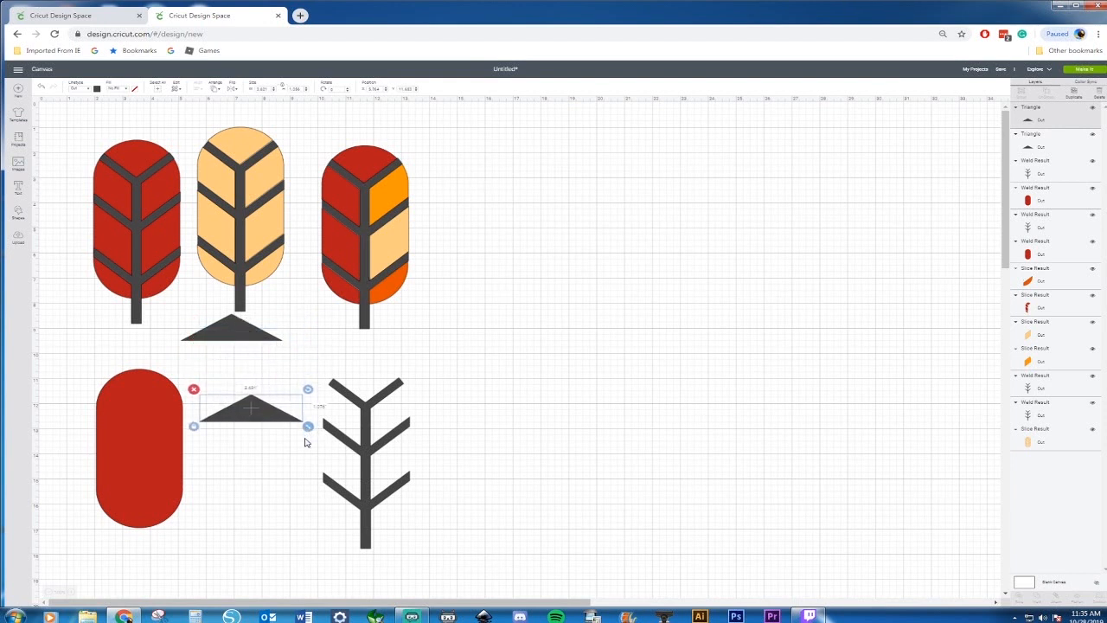
Step: Reshape and rotate three triangles of varied thickness and place their points over the right edge of the lower red body
{"action": "left_click", "coordinate": [197, 428]}
{"action": "left_click", "coordinate": [249, 417]}
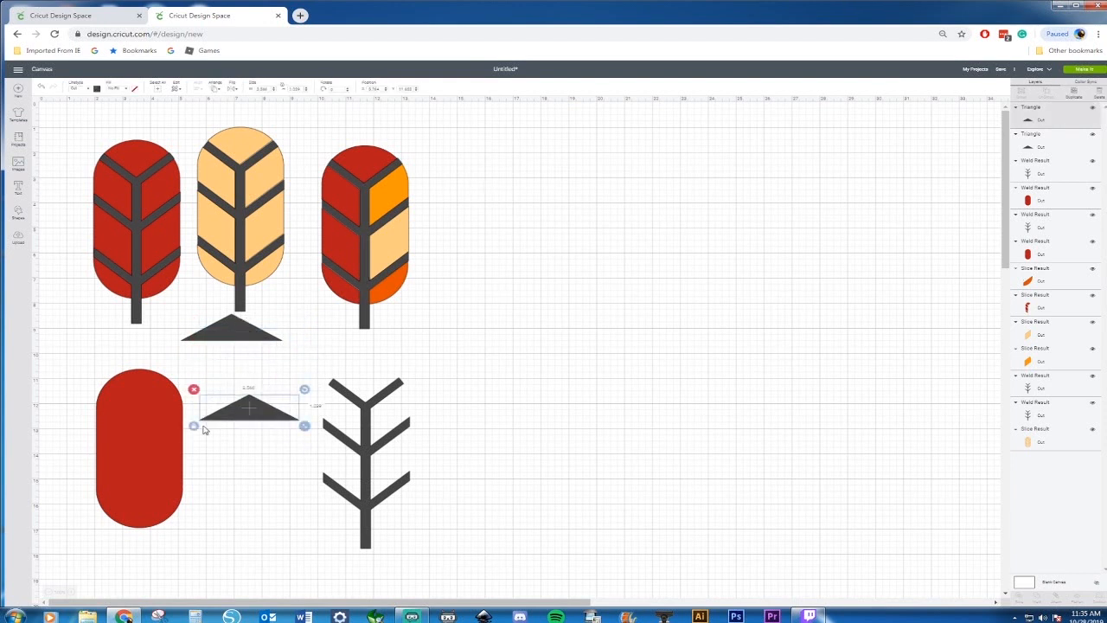
{"action": "left_click_drag", "start_coordinate": [307, 426], "coordinate": [304, 410]}
{"action": "left_click_drag", "start_coordinate": [300, 425], "coordinate": [299, 476]}
{"action": "mouse_move", "coordinate": [251, 336]}
{"action": "left_mouse_down"}
{"action": "mouse_move", "coordinate": [236, 383]}
{"action": "mouse_move", "coordinate": [271, 352]}
{"action": "mouse_move", "coordinate": [263, 340]}
{"action": "left_mouse_up"}
{"action": "left_click_drag", "start_coordinate": [218, 382], "coordinate": [217, 409]}
{"action": "left_click_drag", "start_coordinate": [243, 455], "coordinate": [214, 444]}
{"action": "left_click_drag", "start_coordinate": [268, 419], "coordinate": [274, 453]}
{"action": "left_click_drag", "start_coordinate": [202, 446], "coordinate": [194, 447]}
Step: Weld the three spiky triangles into one shape
{"action": "left_click", "coordinate": [202, 390]}
{"action": "left_click", "coordinate": [219, 410], "text": "shift"}
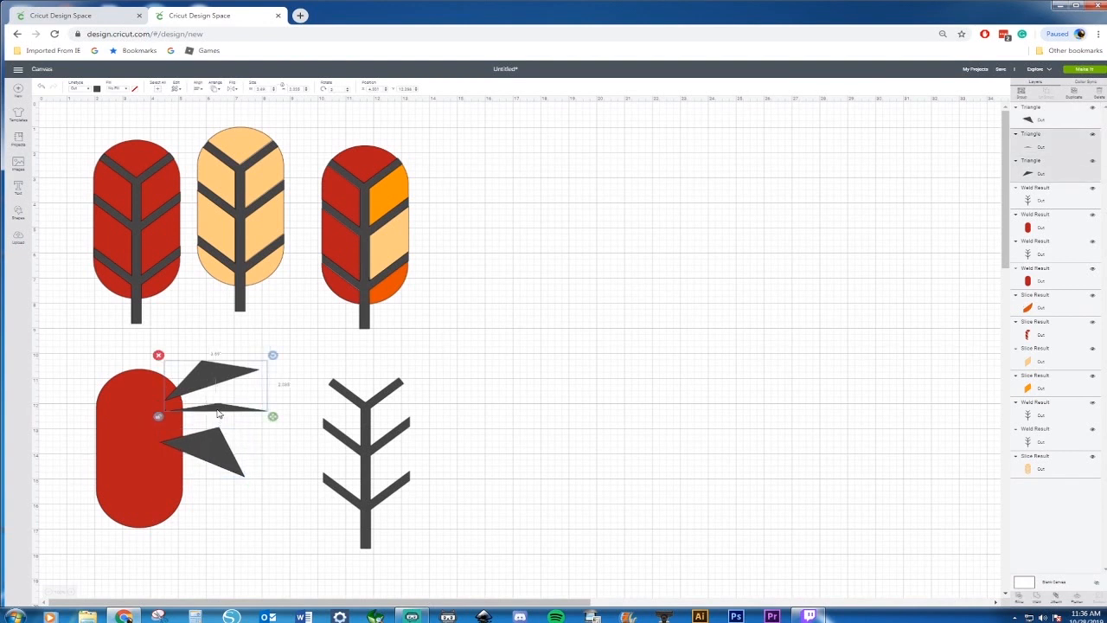
{"action": "left_click", "coordinate": [212, 456], "text": "shift"}
{"action": "right_click", "coordinate": [212, 456]}
{"action": "left_click", "coordinate": [228, 433]}
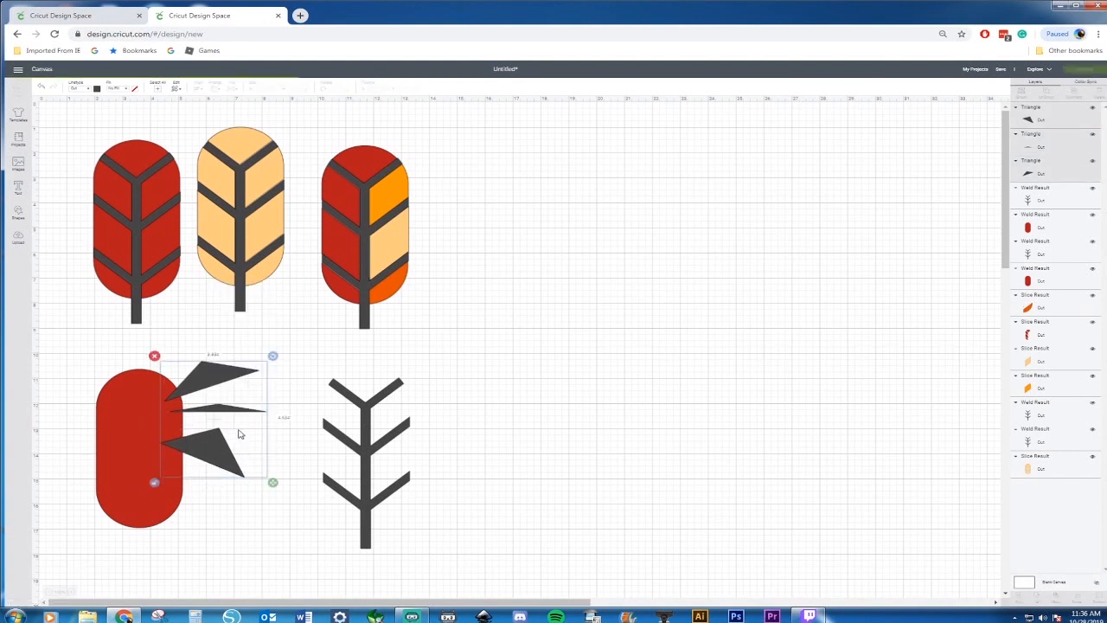
Step: Flip the welded spikes horizontally and place them over the left side of the lower red body
{"action": "right_click", "coordinate": [225, 467]}
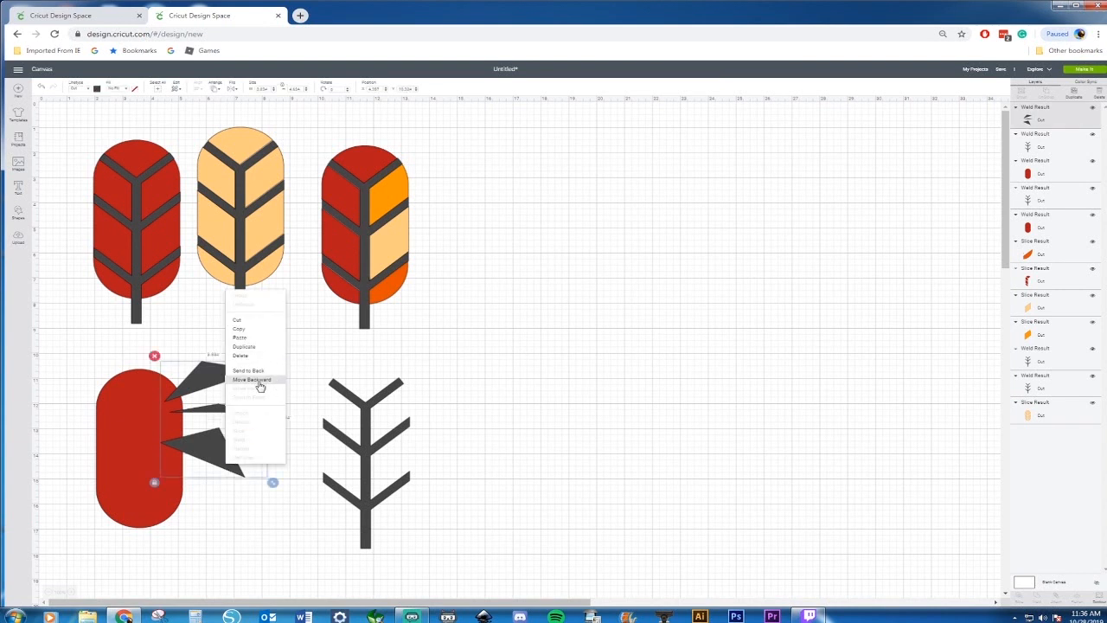
{"action": "left_click", "coordinate": [230, 90]}
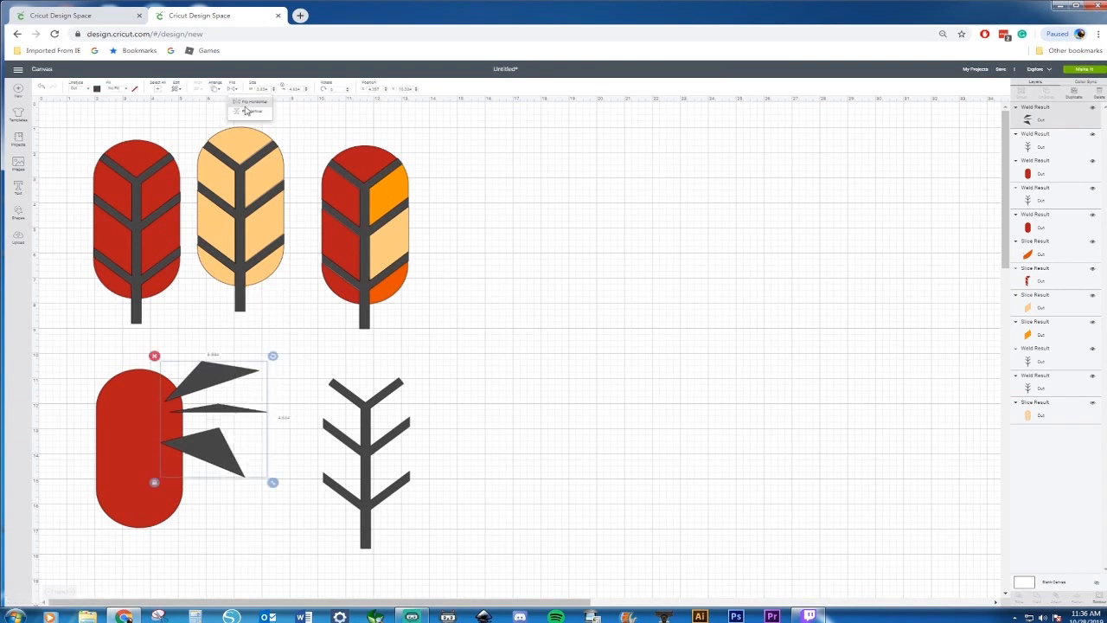
{"action": "left_click", "coordinate": [251, 105]}
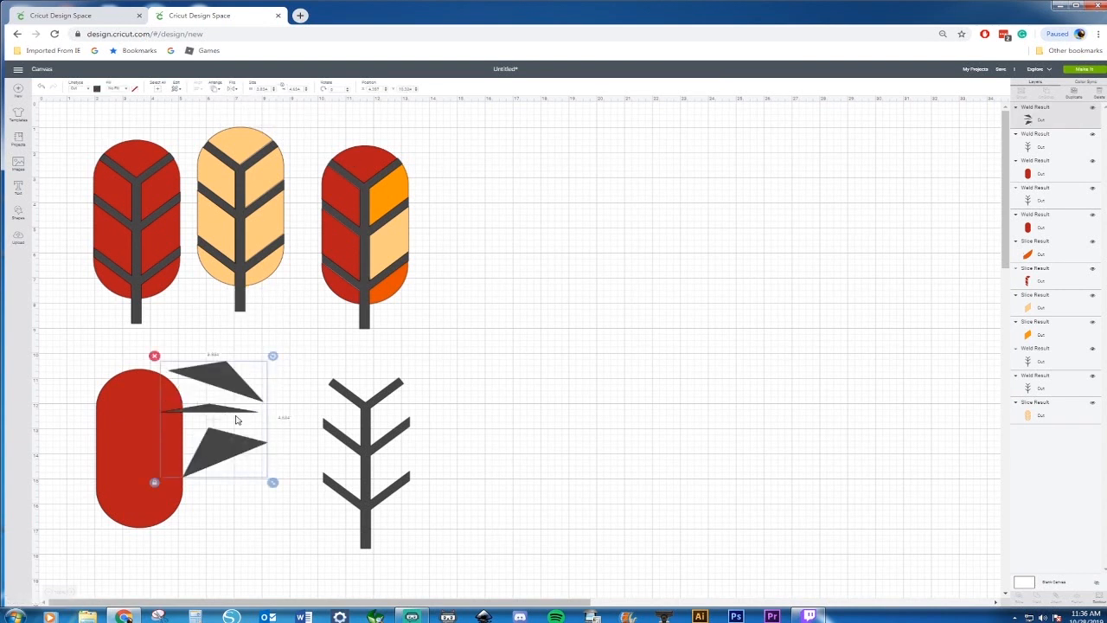
{"action": "left_click_drag", "start_coordinate": [235, 397], "coordinate": [106, 413]}
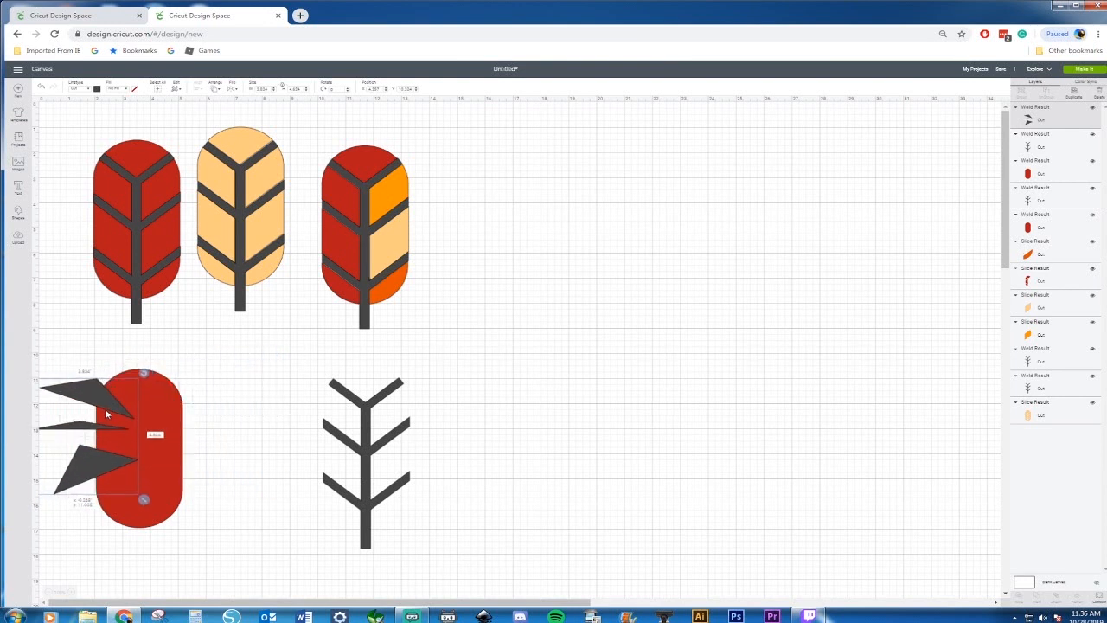
Step: Duplicate the welded spikes, then flip, rotate and place the copy over the red body's upper-right edge
{"action": "key", "text": "ctrl+d"}
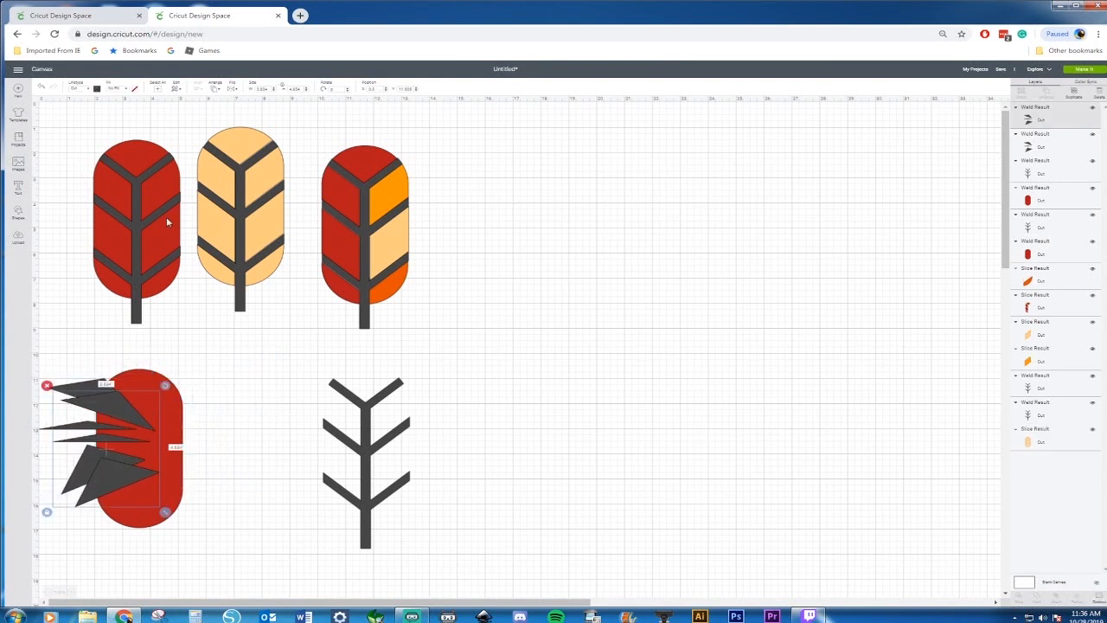
{"action": "left_click", "coordinate": [232, 94]}
{"action": "left_click", "coordinate": [237, 110]}
{"action": "left_click_drag", "start_coordinate": [104, 415], "coordinate": [223, 322]}
{"action": "left_click_drag", "start_coordinate": [188, 386], "coordinate": [177, 365]}
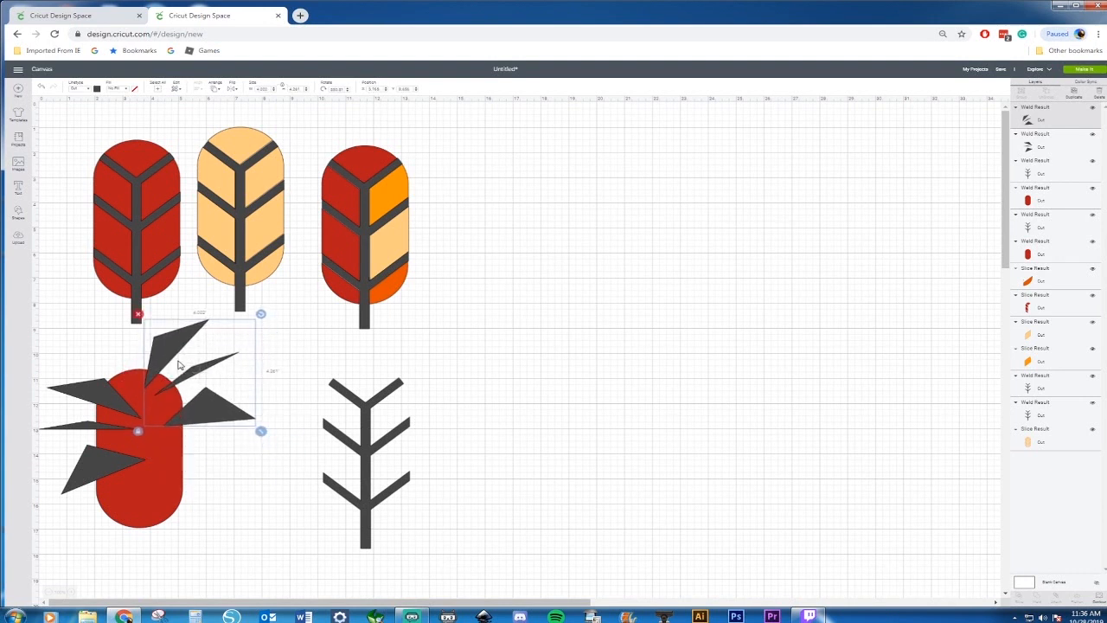
Step: Paste another set of spikes, rotate it slightly and place it over the red body's lower-right edge
{"action": "key", "text": "ctrl+v"}
{"action": "left_click_drag", "start_coordinate": [275, 327], "coordinate": [302, 385]}
{"action": "left_click_drag", "start_coordinate": [221, 351], "coordinate": [227, 443]}
Step: Paste a fourth set of spikes, flip and rotate it, and place it over the red body's bottom edge
{"action": "key", "text": "ctrl+v"}
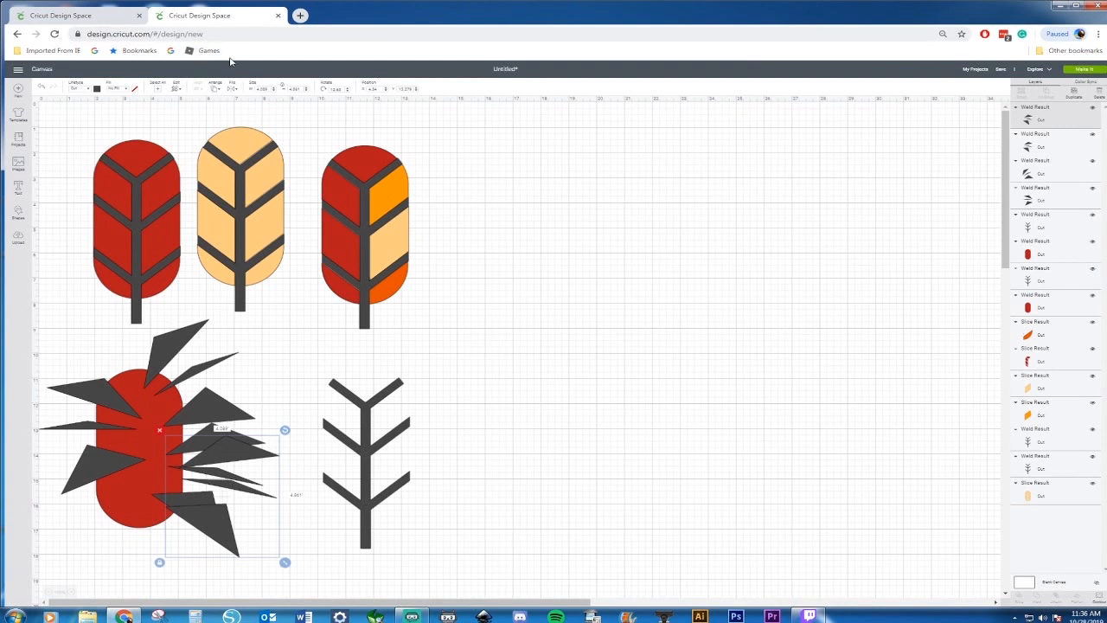
{"action": "left_click", "coordinate": [233, 90]}
{"action": "left_click", "coordinate": [249, 110]}
{"action": "left_click_drag", "start_coordinate": [284, 429], "coordinate": [172, 356]}
{"action": "left_click_drag", "start_coordinate": [169, 474], "coordinate": [61, 525]}
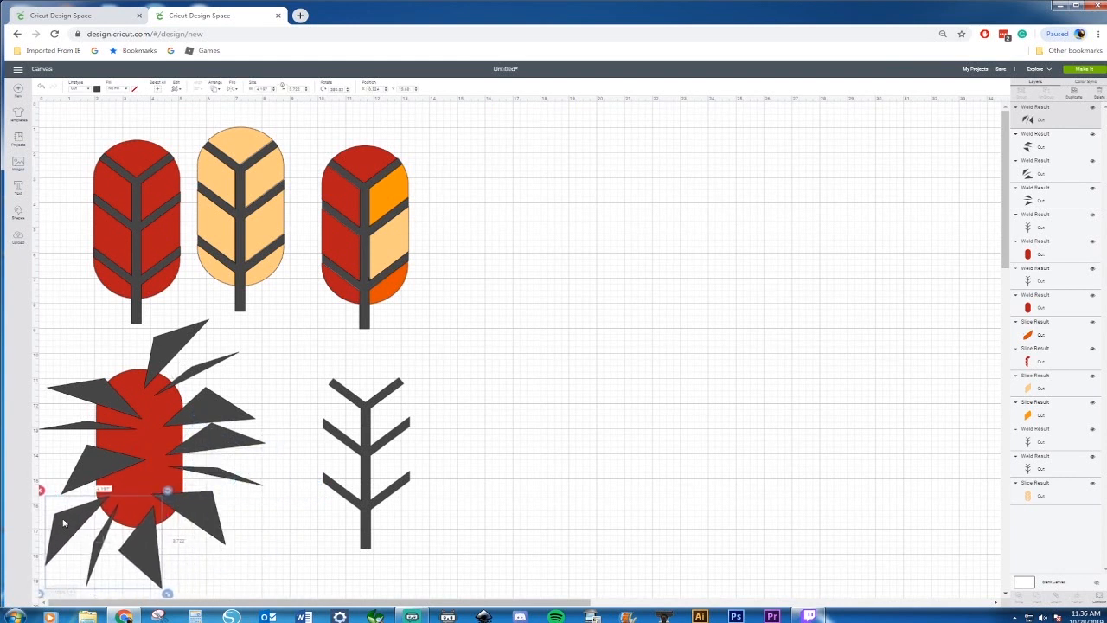
Step: Weld the four sets of spikes around the red body into one shape
{"action": "left_click", "coordinate": [102, 457]}
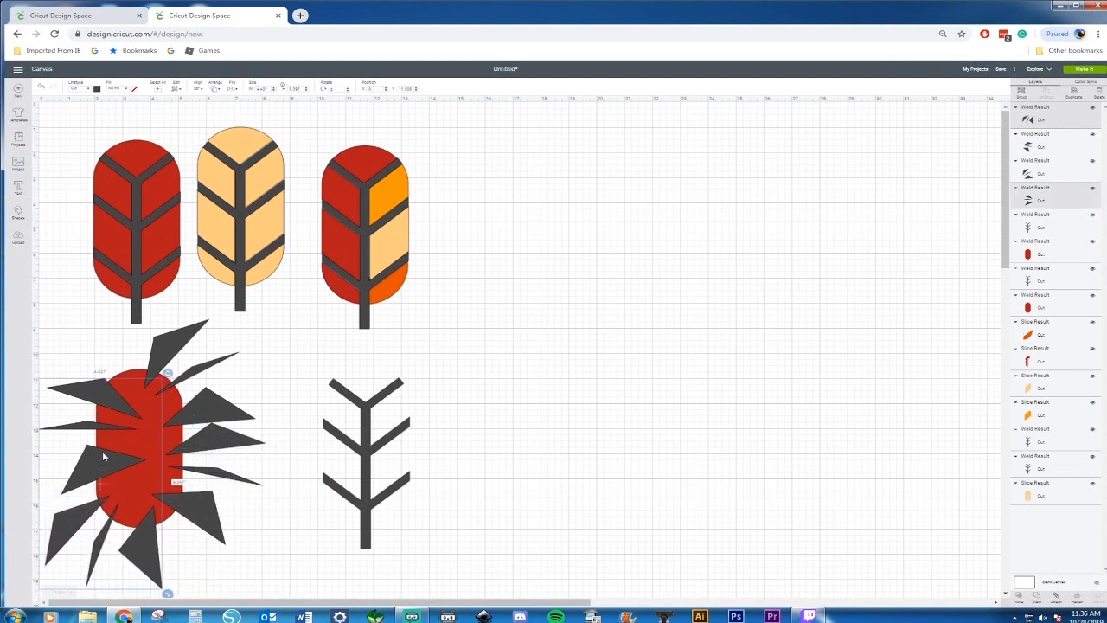
{"action": "left_click", "coordinate": [190, 341], "text": "shift"}
{"action": "left_click", "coordinate": [217, 500], "text": "shift"}
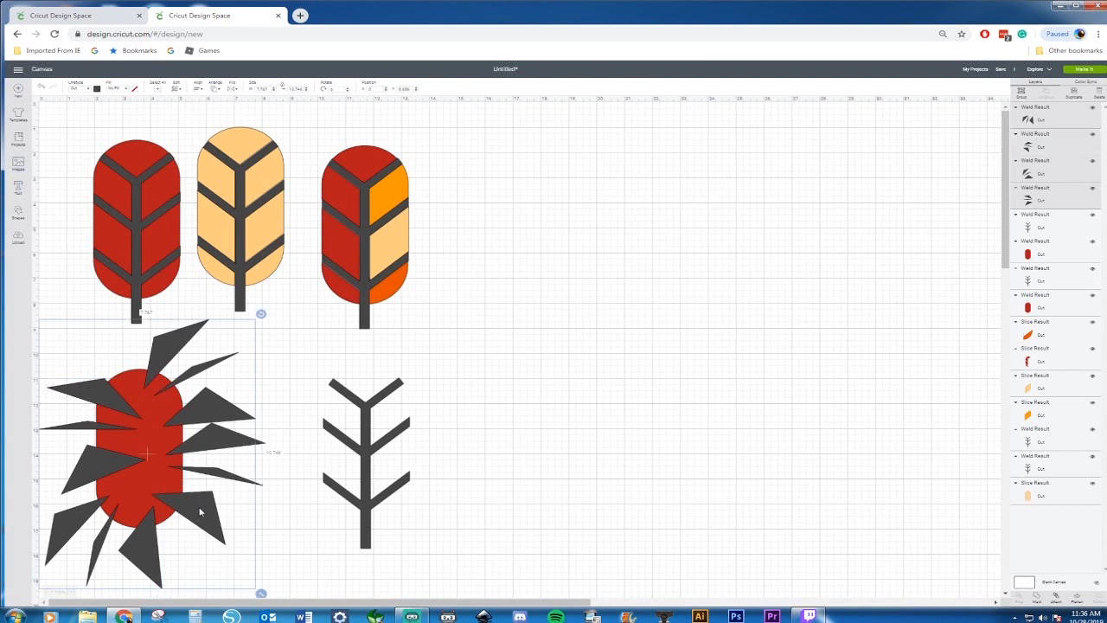
{"action": "right_click", "coordinate": [201, 510]}
{"action": "left_click", "coordinate": [230, 484]}
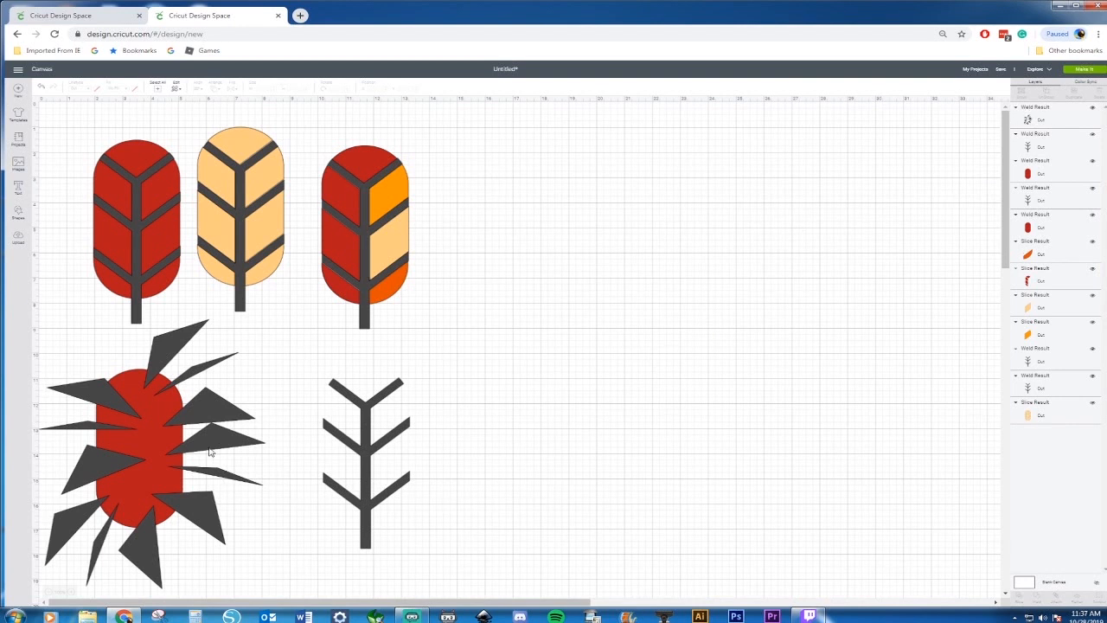
Step: Reposition the welded spikes over the red body and slice the two shapes
{"action": "mouse_move", "coordinate": [54, 349]}
{"action": "left_mouse_down"}
{"action": "mouse_move", "coordinate": [89, 385]}
{"action": "mouse_move", "coordinate": [85, 401]}
{"action": "mouse_move", "coordinate": [47, 359]}
{"action": "left_mouse_up"}
{"action": "left_click", "coordinate": [282, 583]}
{"action": "mouse_move", "coordinate": [281, 580]}
{"action": "left_mouse_down"}
{"action": "mouse_move", "coordinate": [163, 519]}
{"action": "mouse_move", "coordinate": [113, 473]}
{"action": "mouse_move", "coordinate": [281, 596]}
{"action": "left_mouse_up"}
{"action": "left_click_drag", "start_coordinate": [212, 547], "coordinate": [202, 547]}
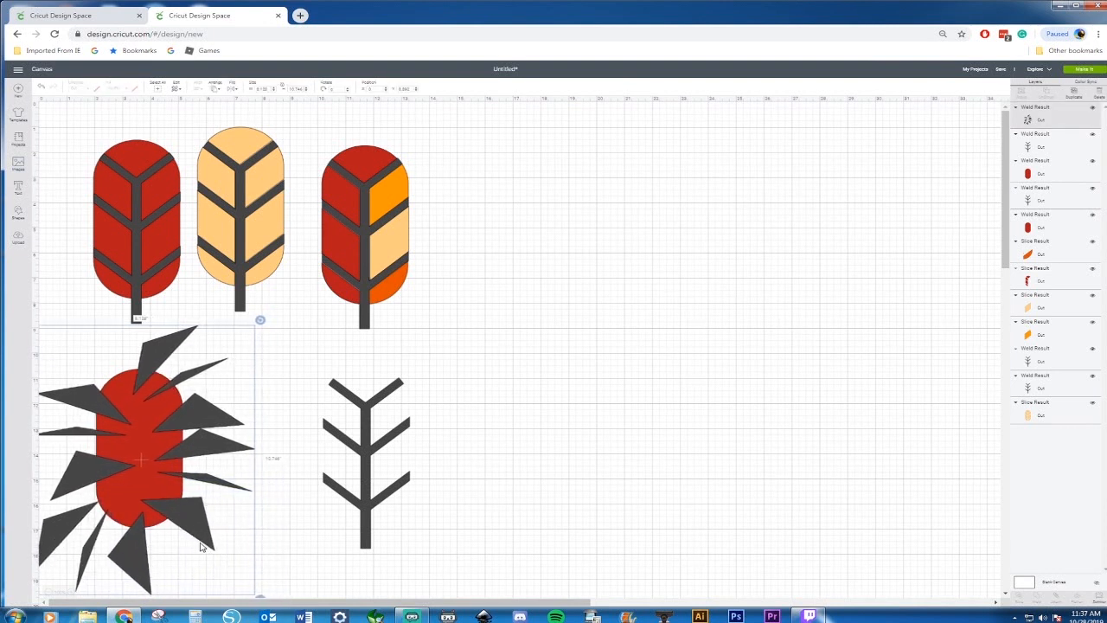
{"action": "left_click", "coordinate": [294, 595]}
{"action": "left_click_drag", "start_coordinate": [282, 588], "coordinate": [108, 455]}
{"action": "right_click", "coordinate": [108, 456]}
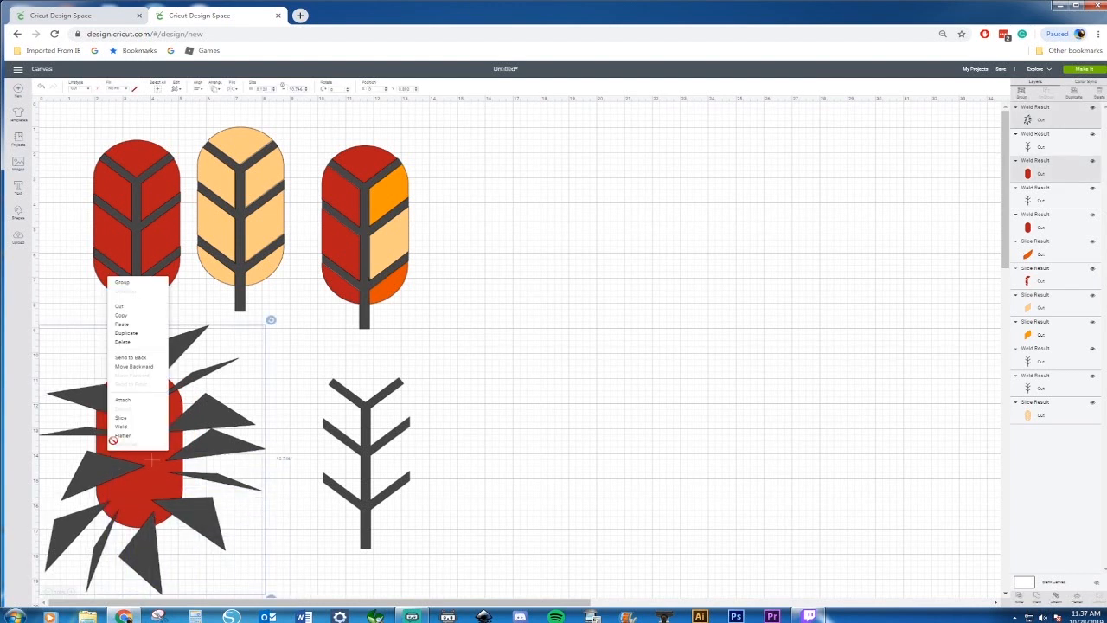
{"action": "left_click", "coordinate": [121, 418]}
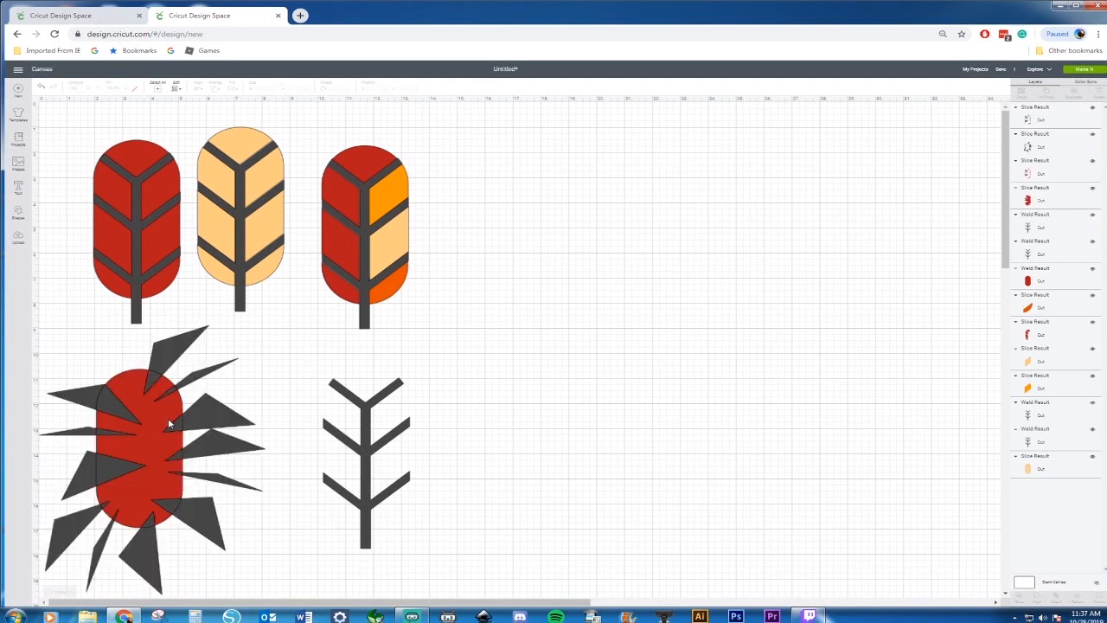
Step: Delete the spikes and the cut-out slivers, leaving only the jagged red body
{"action": "left_click_drag", "start_coordinate": [136, 381], "coordinate": [424, 362]}
{"action": "key", "text": "Delete"}
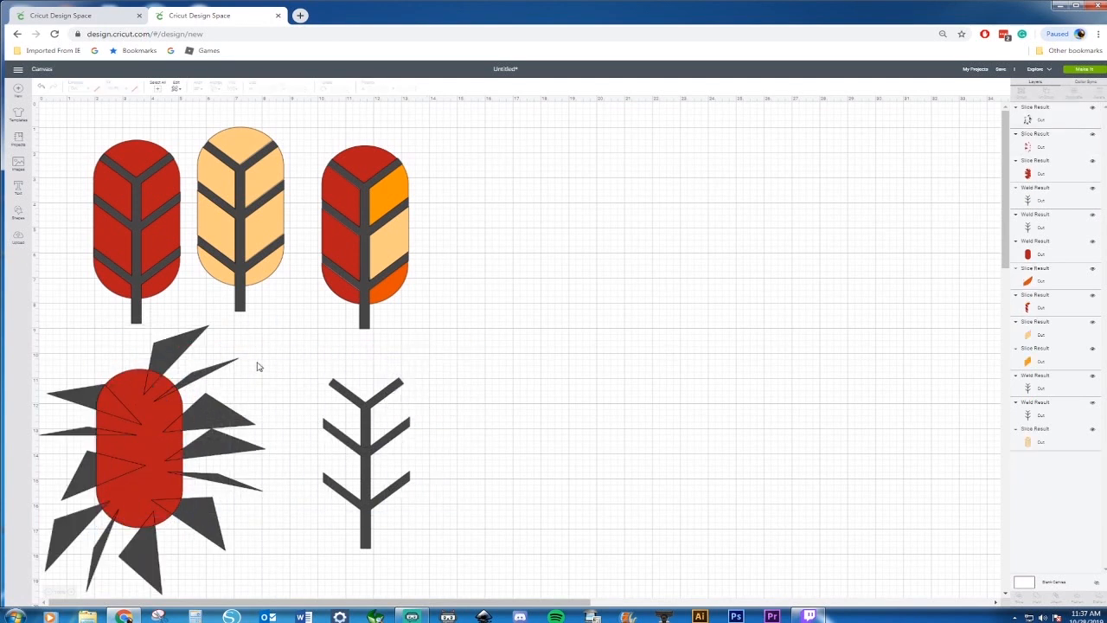
{"action": "left_click", "coordinate": [169, 344]}
{"action": "key", "text": "Delete"}
{"action": "left_click_drag", "start_coordinate": [136, 416], "coordinate": [560, 388]}
{"action": "key", "text": "Delete"}
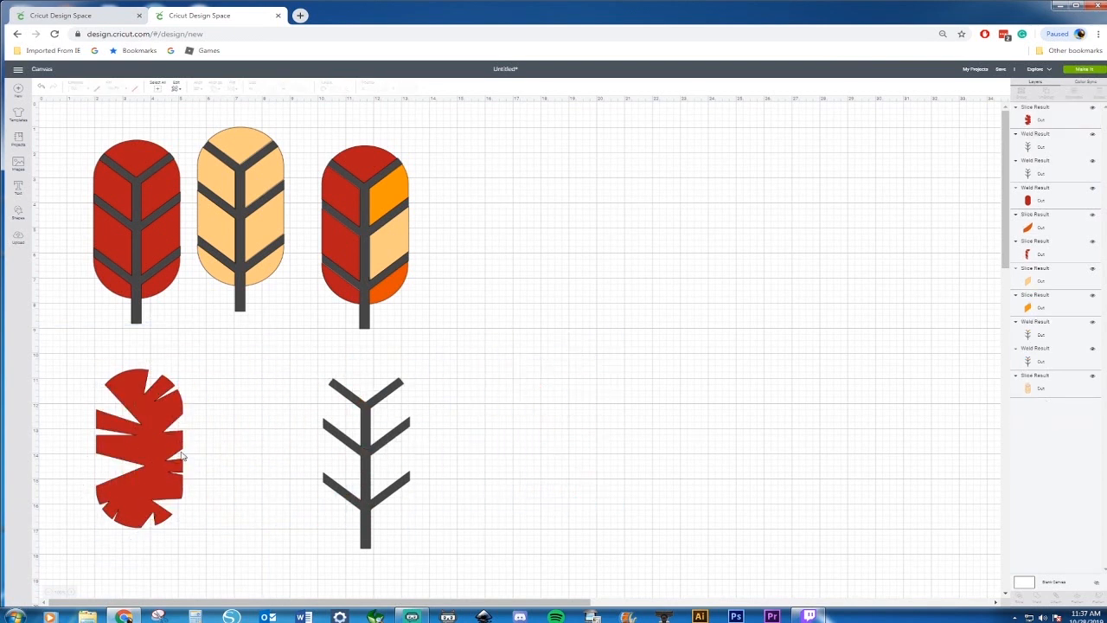
Step: Bring the loose gray vein shape to the front and place it centered over the jagged red body
{"action": "left_click_drag", "start_coordinate": [385, 449], "coordinate": [244, 463]}
{"action": "right_click", "coordinate": [244, 460]}
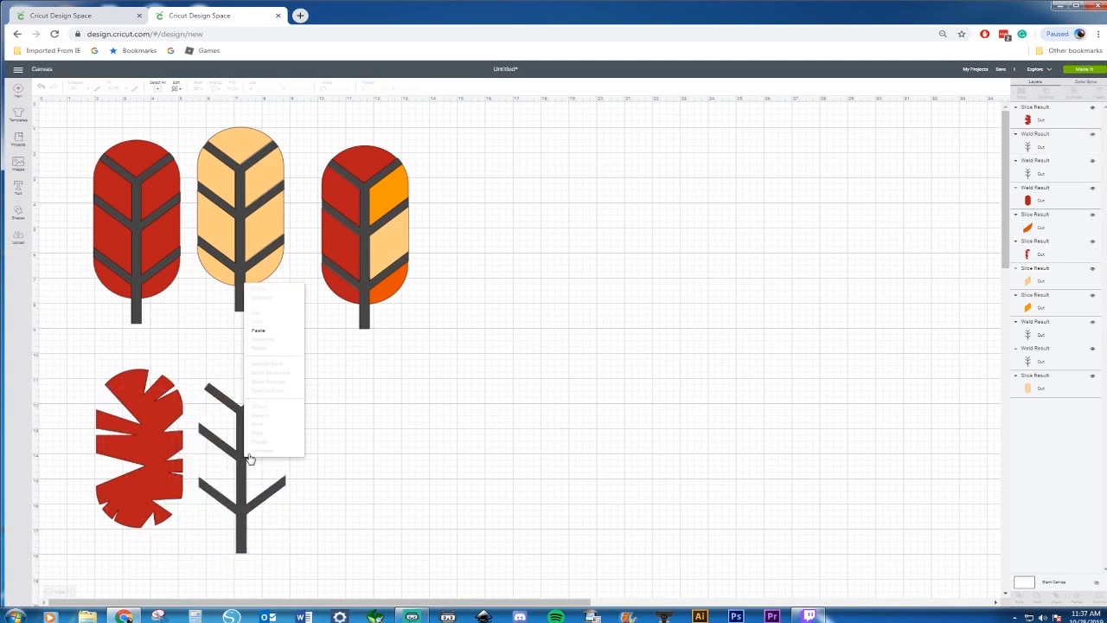
{"action": "left_click", "coordinate": [262, 333]}
{"action": "left_click", "coordinate": [238, 418]}
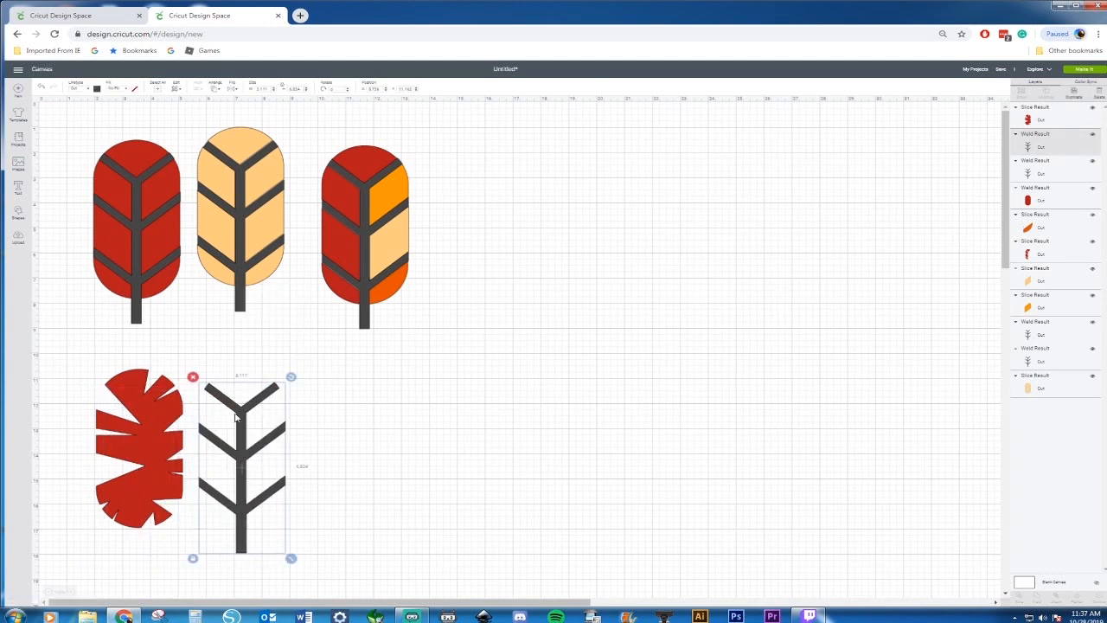
{"action": "right_click", "coordinate": [238, 418]}
{"action": "left_click", "coordinate": [276, 524]}
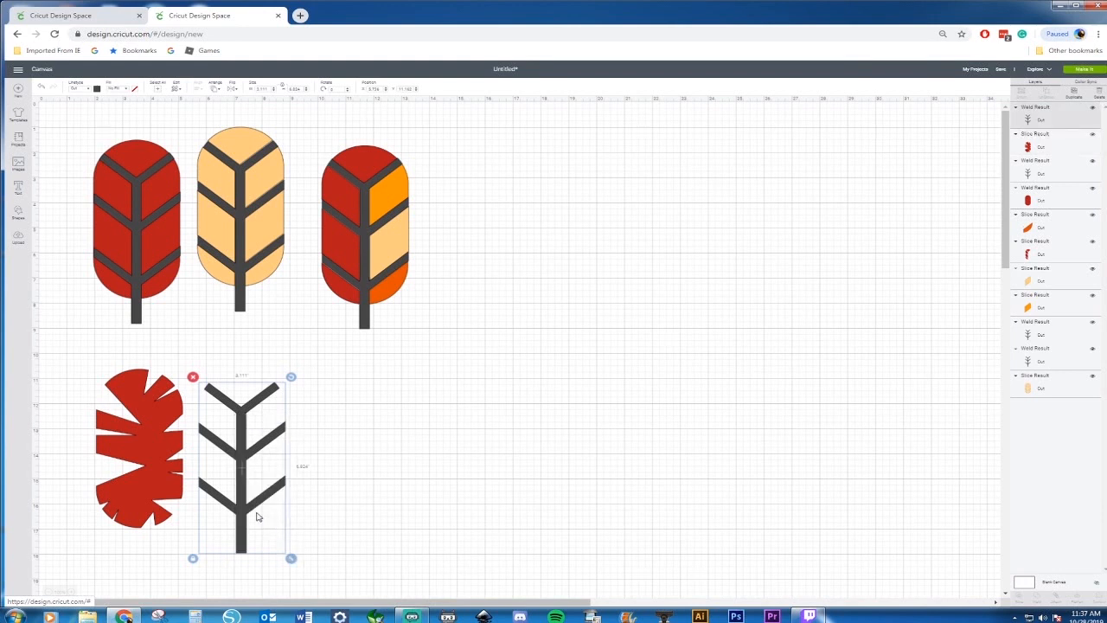
{"action": "left_click_drag", "start_coordinate": [227, 494], "coordinate": [140, 495]}
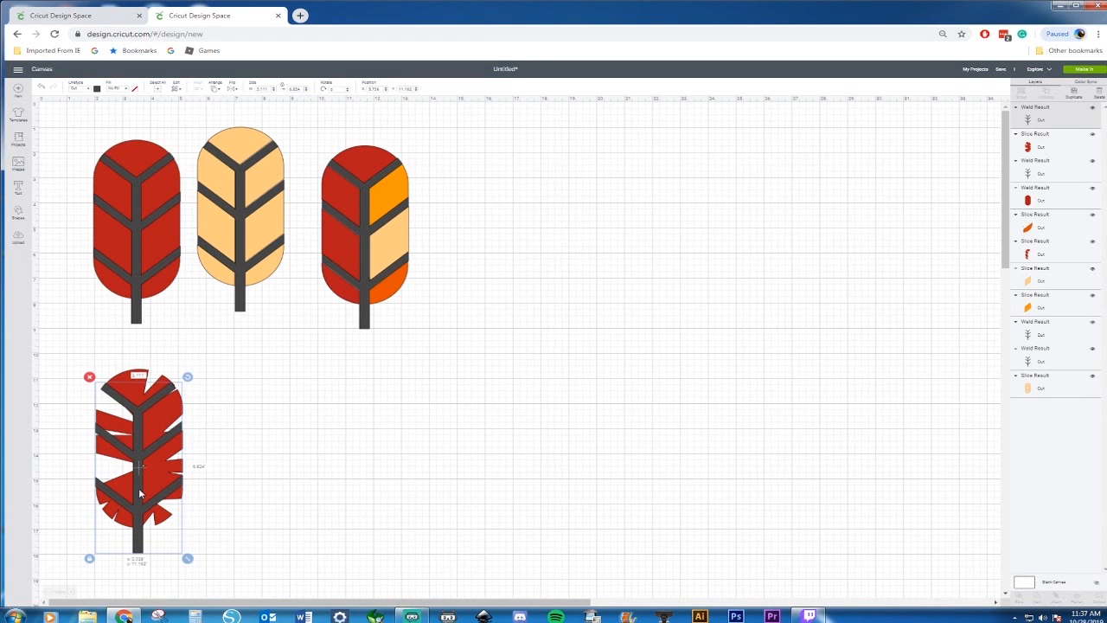
{"action": "left_click", "coordinate": [259, 493]}
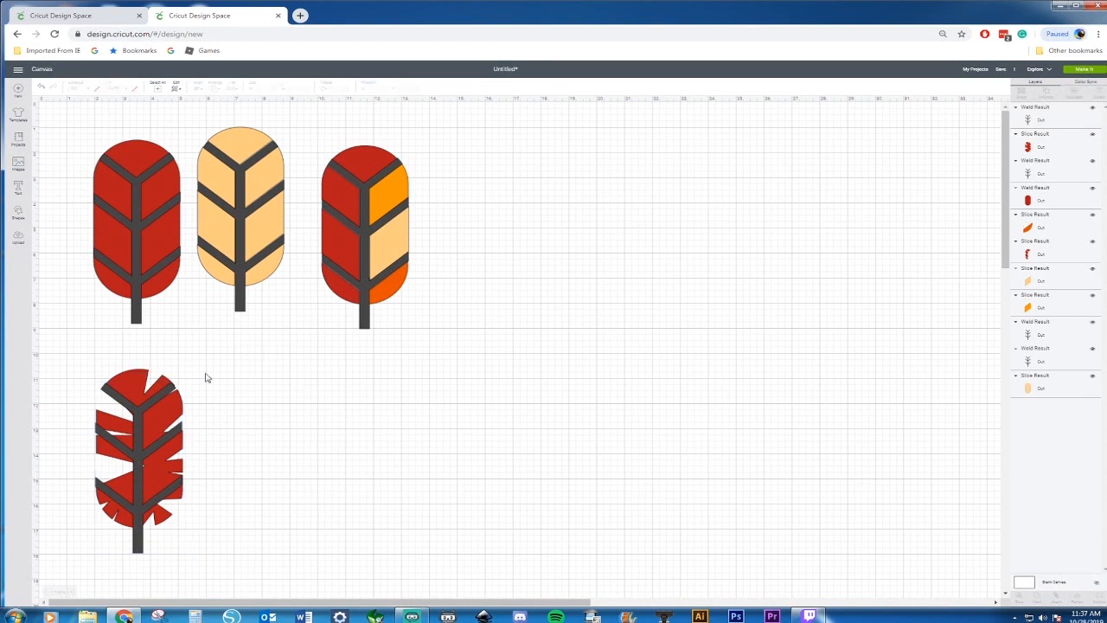
Step: Duplicate the jagged feather with its veins, place the copy beside the original, and check the finished Feather project in the other tab
{"action": "left_click_drag", "start_coordinate": [213, 381], "coordinate": [107, 566]}
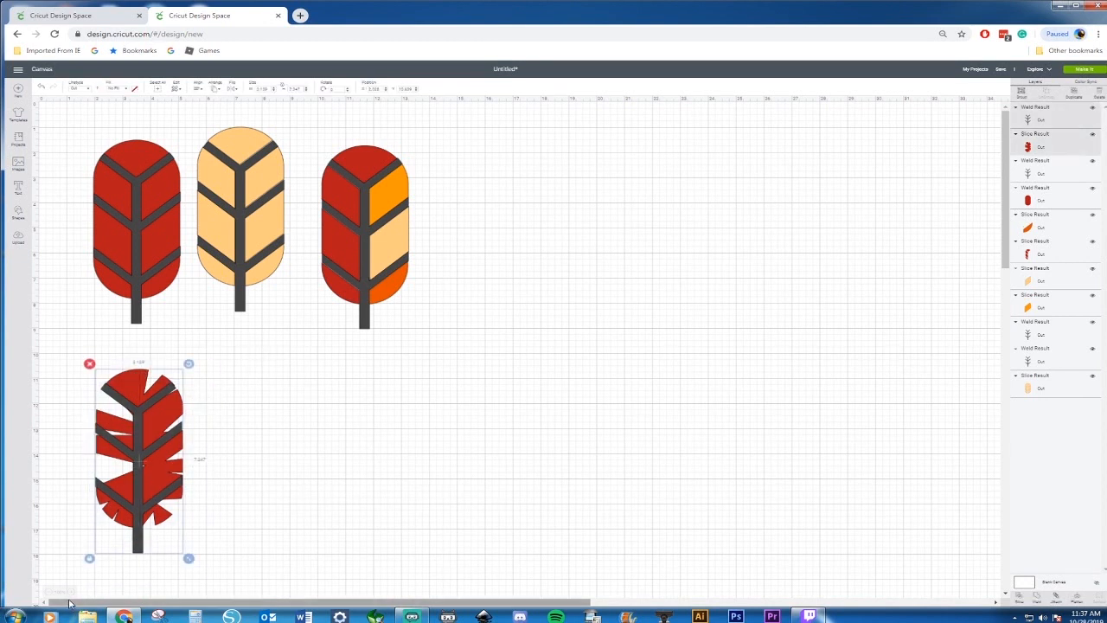
{"action": "key", "text": "ctrl+d"}
{"action": "left_click_drag", "start_coordinate": [154, 465], "coordinate": [353, 456]}
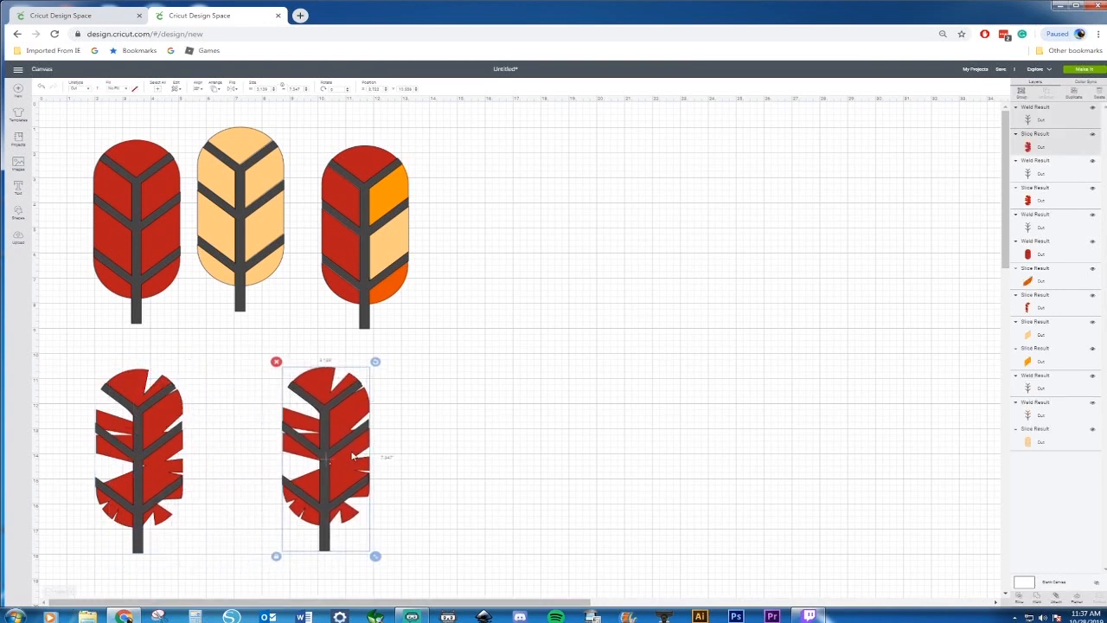
{"action": "left_click", "coordinate": [61, 14]}
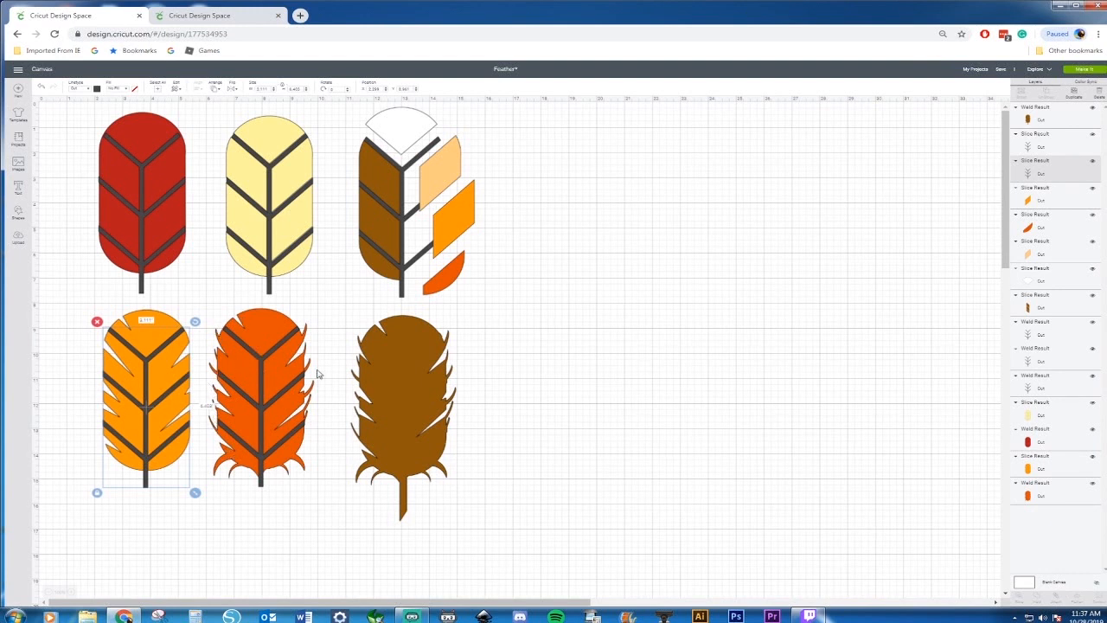
{"action": "left_click", "coordinate": [169, 16]}
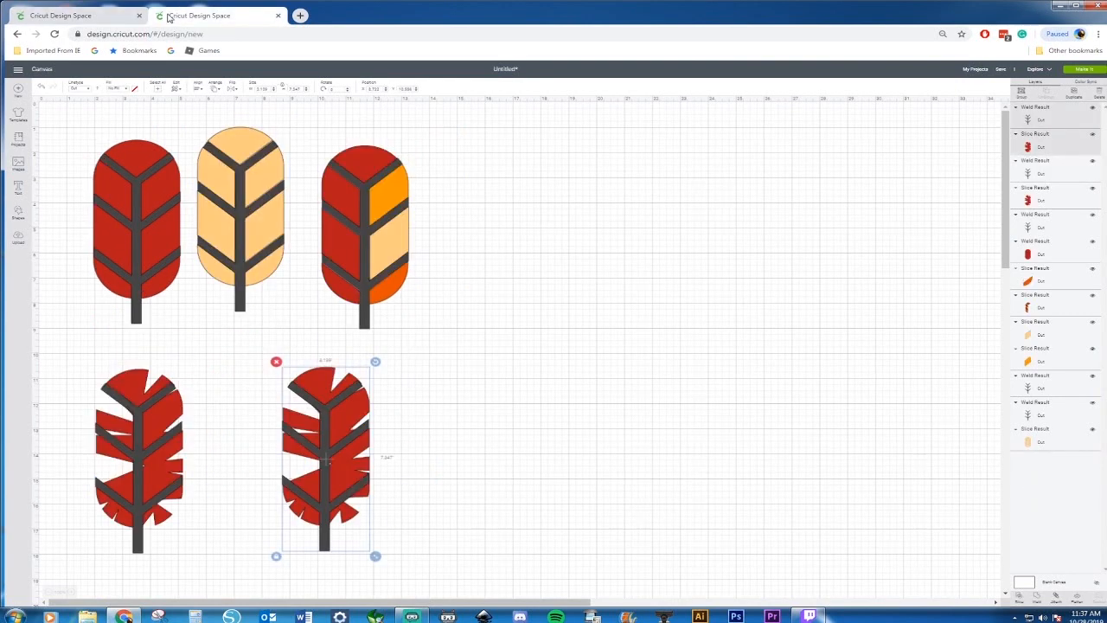
{"action": "left_click", "coordinate": [504, 275]}
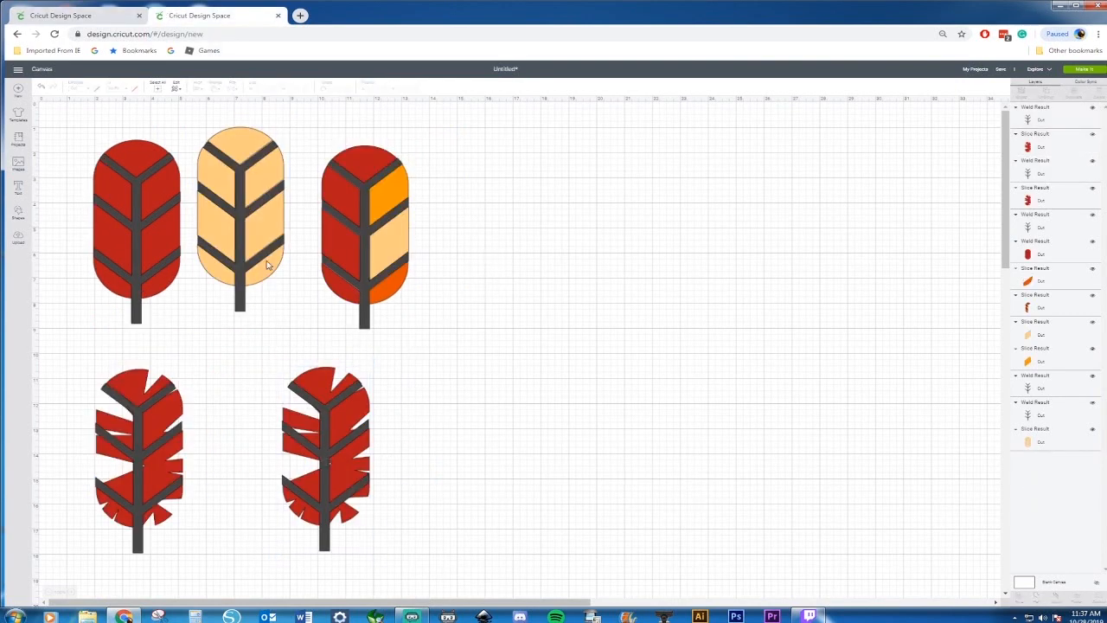
Step: Insert a heart beside the second jagged feather and overlay a copy of it offset slightly downward
{"action": "left_click", "coordinate": [21, 219]}
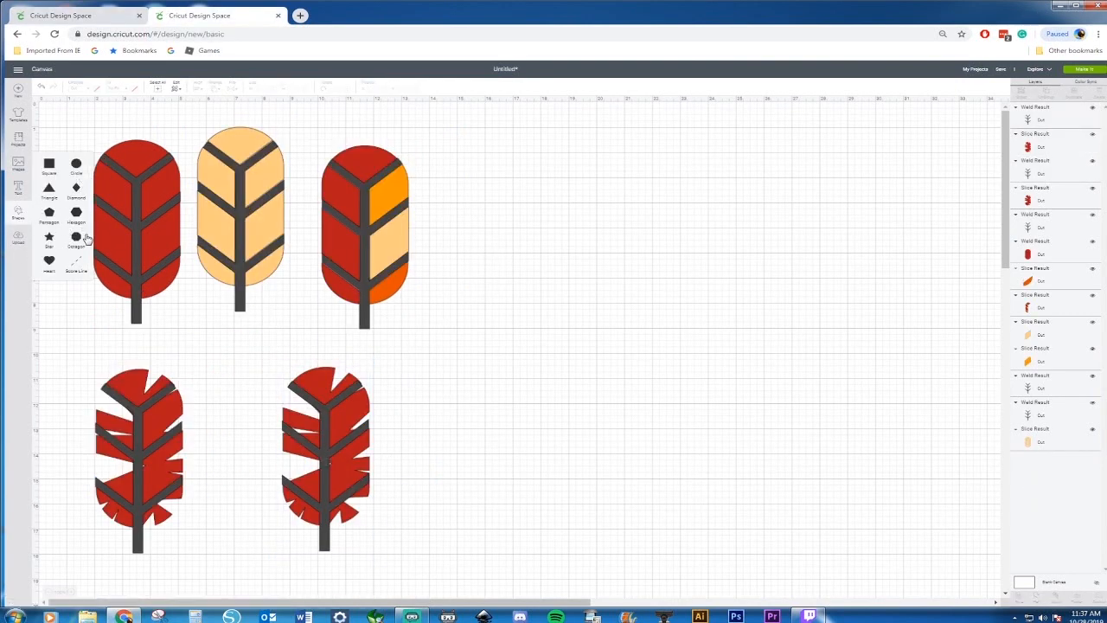
{"action": "left_click", "coordinate": [49, 260]}
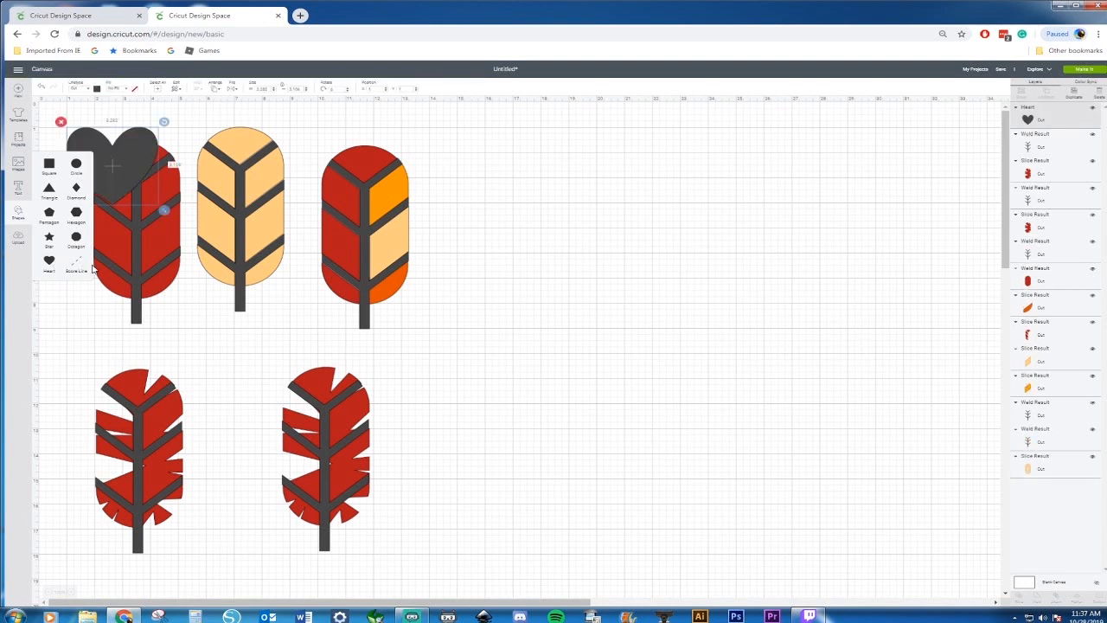
{"action": "left_click_drag", "start_coordinate": [131, 175], "coordinate": [515, 392]}
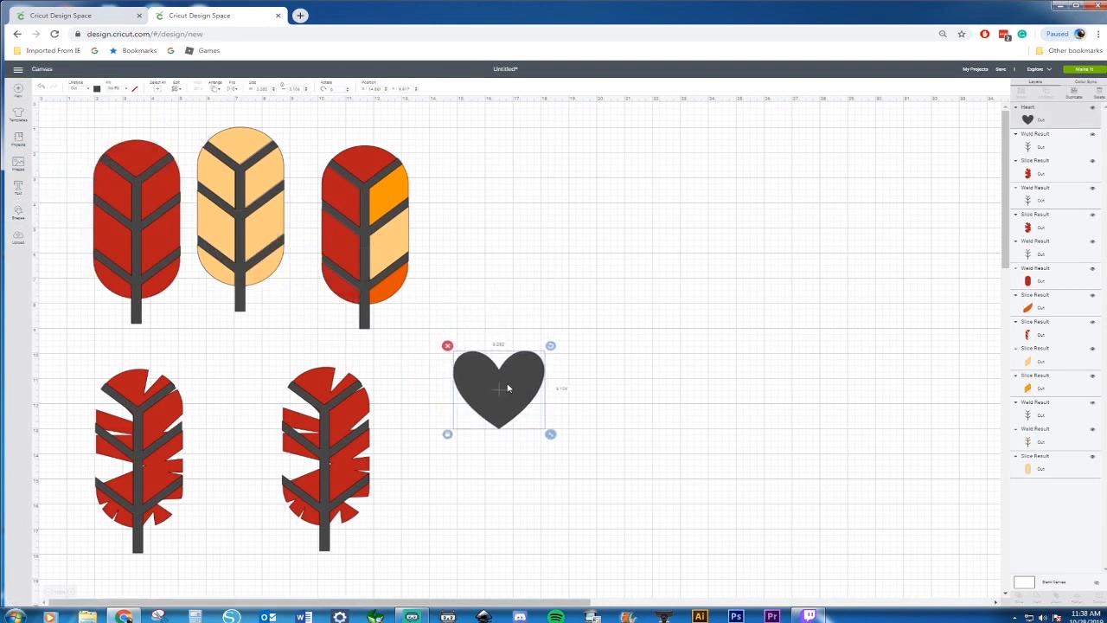
{"action": "key", "text": "ctrl+v"}
{"action": "left_click_drag", "start_coordinate": [507, 403], "coordinate": [492, 400]}
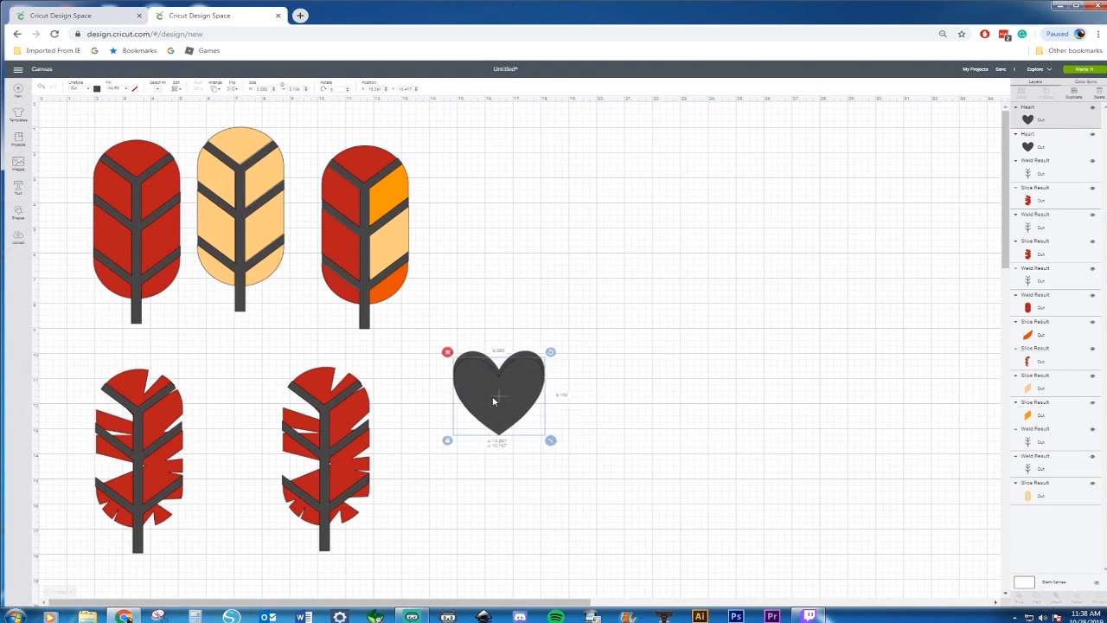
Step: Slice the two overlapping hearts, pull the upper and lower crescent pieces away, and delete the heart-shaped pieces
{"action": "left_click_drag", "start_coordinate": [500, 321], "coordinate": [509, 452]}
{"action": "right_click", "coordinate": [511, 416]}
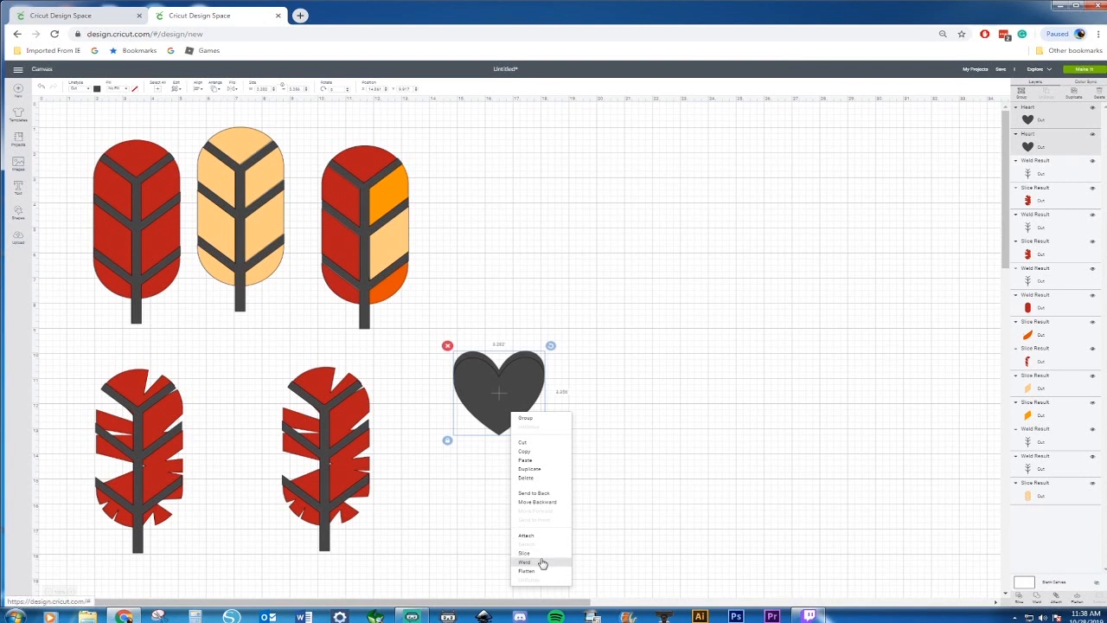
{"action": "left_click", "coordinate": [538, 560]}
{"action": "left_click_drag", "start_coordinate": [533, 356], "coordinate": [531, 275]}
{"action": "left_click_drag", "start_coordinate": [501, 430], "coordinate": [504, 482]}
{"action": "left_click", "coordinate": [512, 387]}
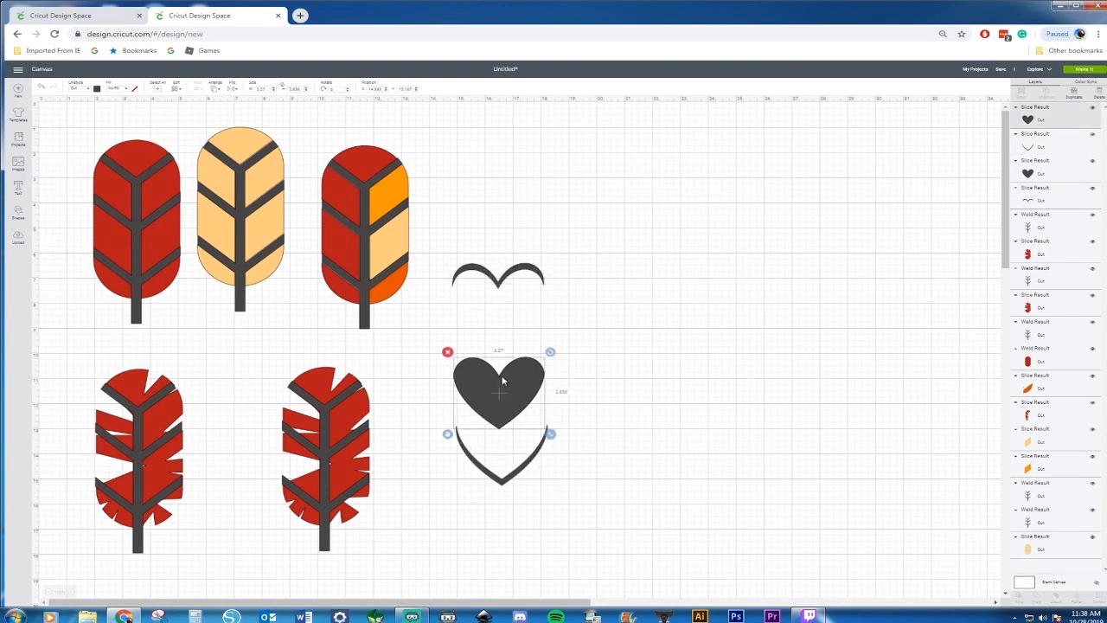
{"action": "key", "text": "Delete"}
{"action": "left_click", "coordinate": [531, 396]}
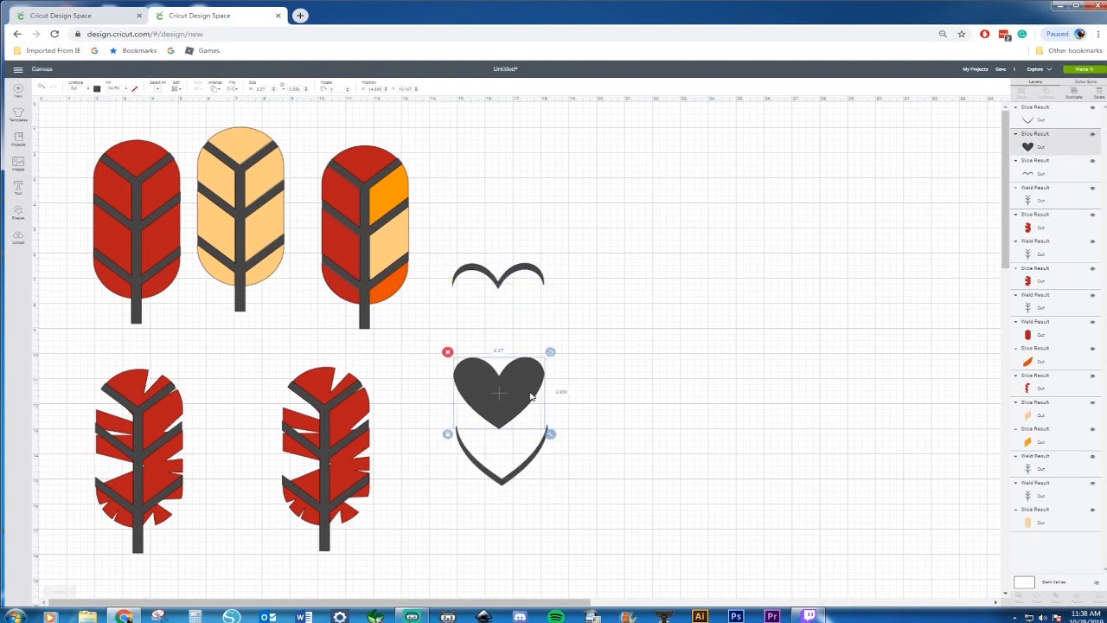
{"action": "key", "text": "Delete"}
Step: Flip the V-shaped crescent vertically, place it over the second jagged feather's bottom end, and shrink it
{"action": "left_click", "coordinate": [504, 485]}
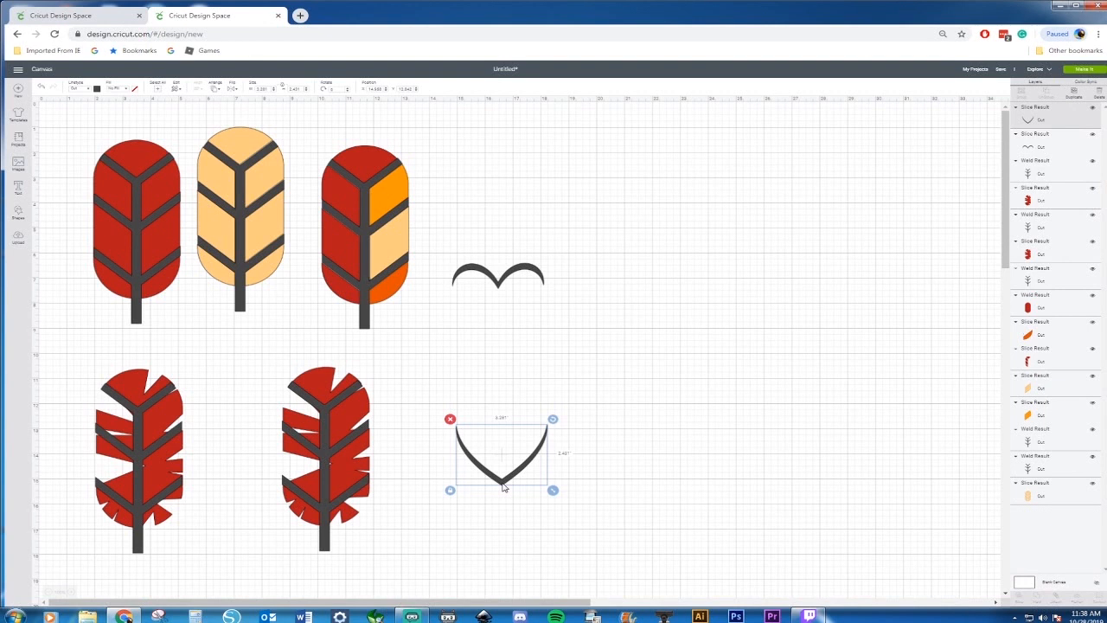
{"action": "right_click", "coordinate": [504, 486]}
{"action": "left_click", "coordinate": [231, 89]}
{"action": "left_click", "coordinate": [244, 103]}
{"action": "left_click", "coordinate": [233, 90]}
{"action": "left_click", "coordinate": [245, 116]}
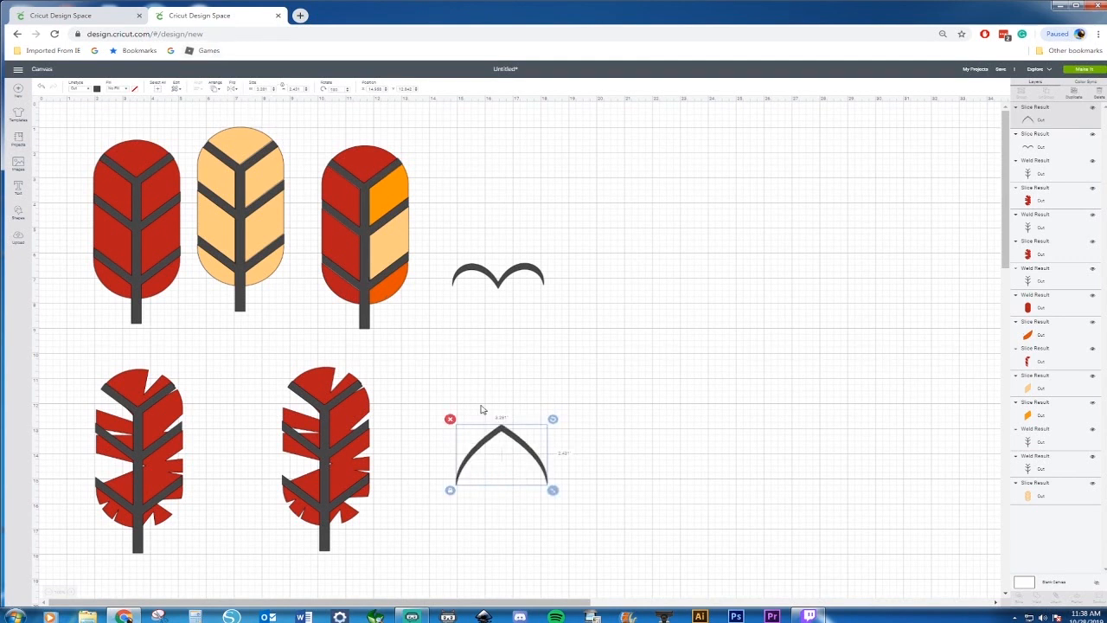
{"action": "left_click_drag", "start_coordinate": [510, 433], "coordinate": [338, 510]}
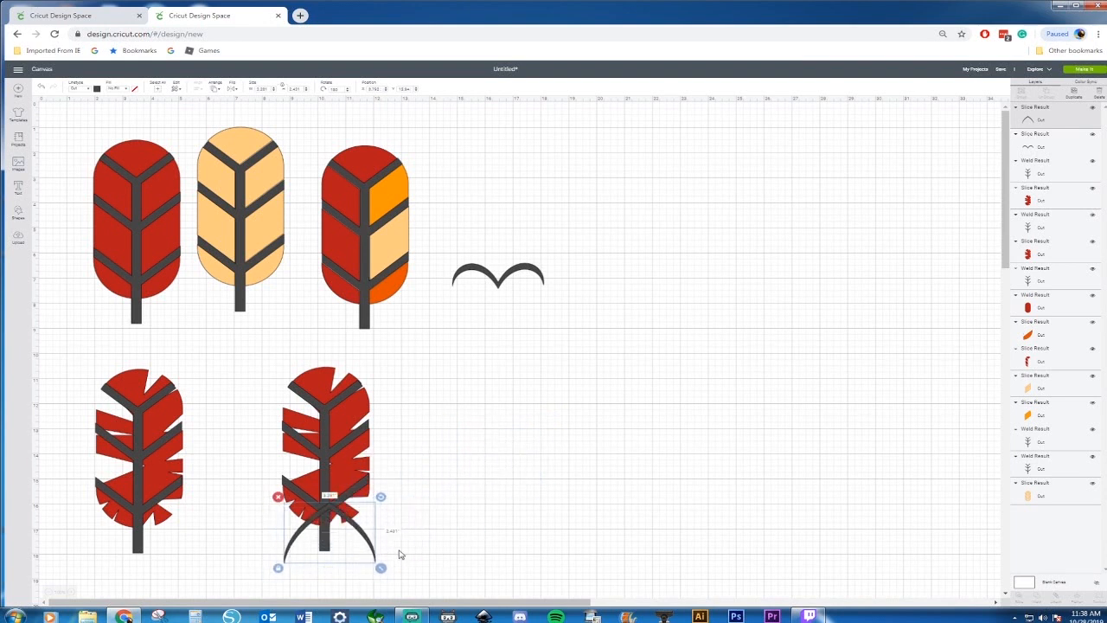
{"action": "left_click_drag", "start_coordinate": [381, 568], "coordinate": [352, 549]}
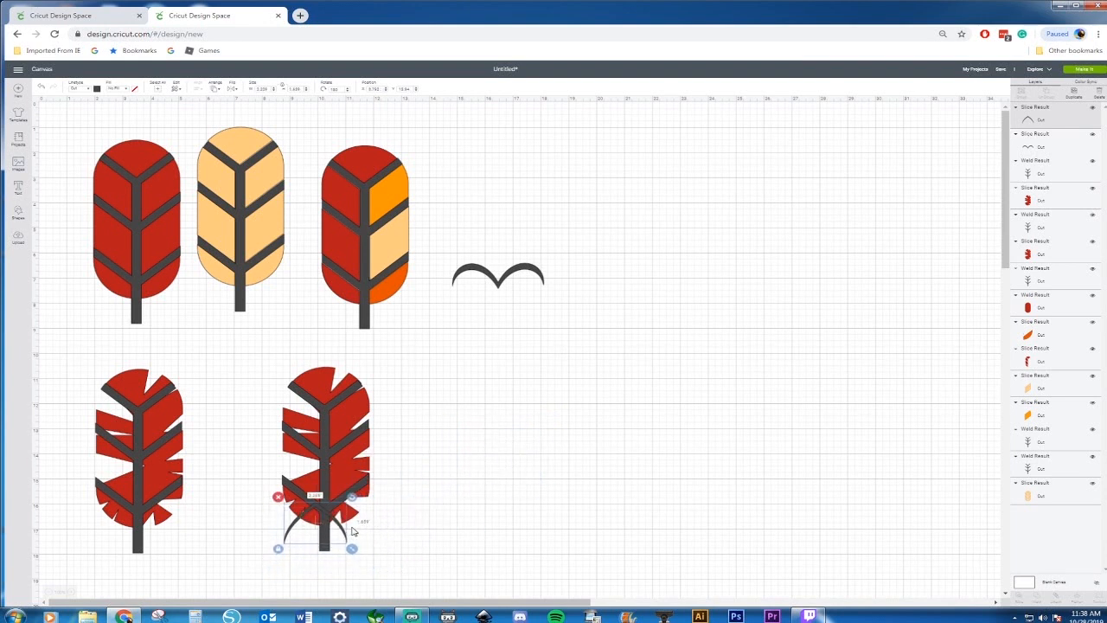
Step: Move the second feather's veins aside, center the small crescent on the body's bottom, and add a larger copy around it
{"action": "left_click_drag", "start_coordinate": [325, 459], "coordinate": [528, 459]}
{"action": "mouse_move", "coordinate": [350, 539]}
{"action": "left_mouse_down"}
{"action": "mouse_move", "coordinate": [364, 534]}
{"action": "mouse_move", "coordinate": [357, 542]}
{"action": "left_mouse_up"}
{"action": "key", "text": "ctrl+d"}
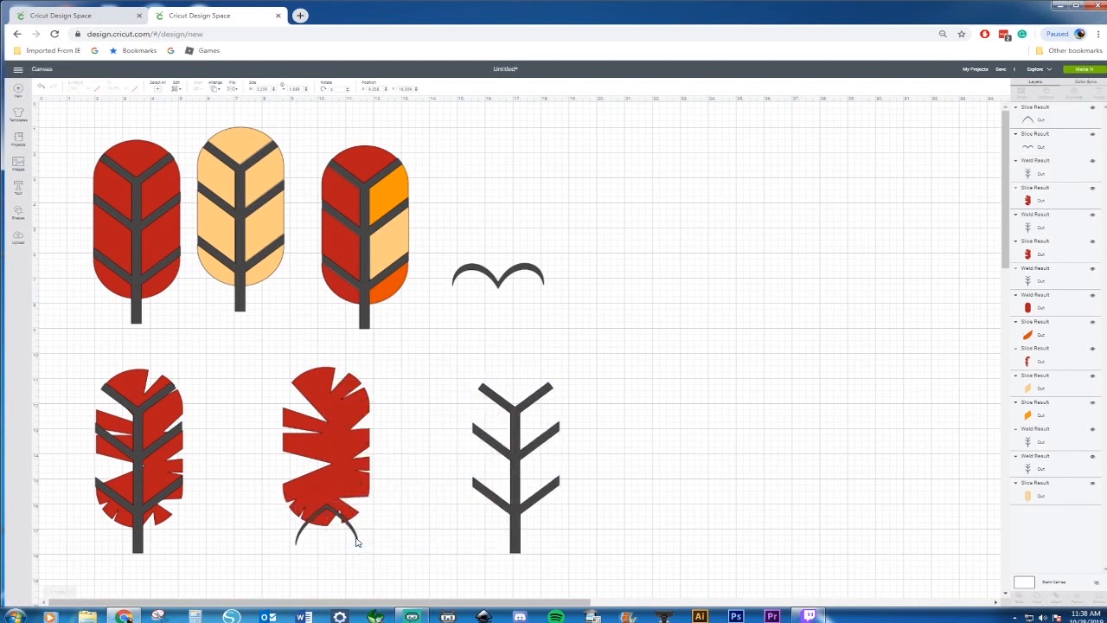
{"action": "left_click_drag", "start_coordinate": [379, 567], "coordinate": [380, 537]}
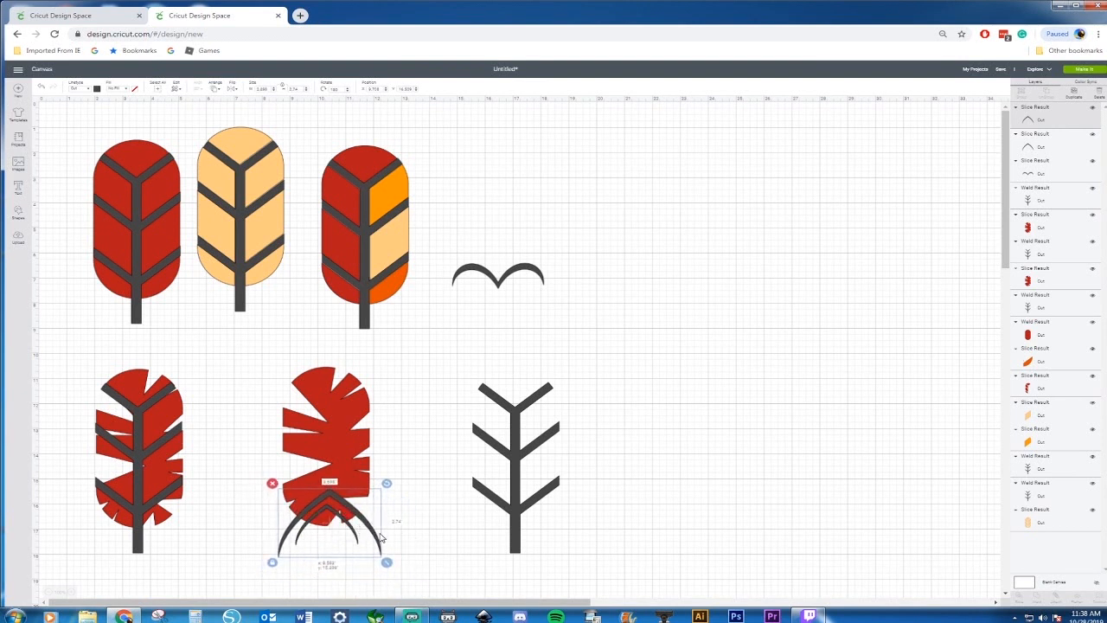
Step: Move the double-arch crescent onto the second jagged body's top end, flip it vertically, and center it there
{"action": "left_click_drag", "start_coordinate": [496, 277], "coordinate": [325, 384]}
{"action": "left_click", "coordinate": [231, 90]}
{"action": "left_click", "coordinate": [247, 114]}
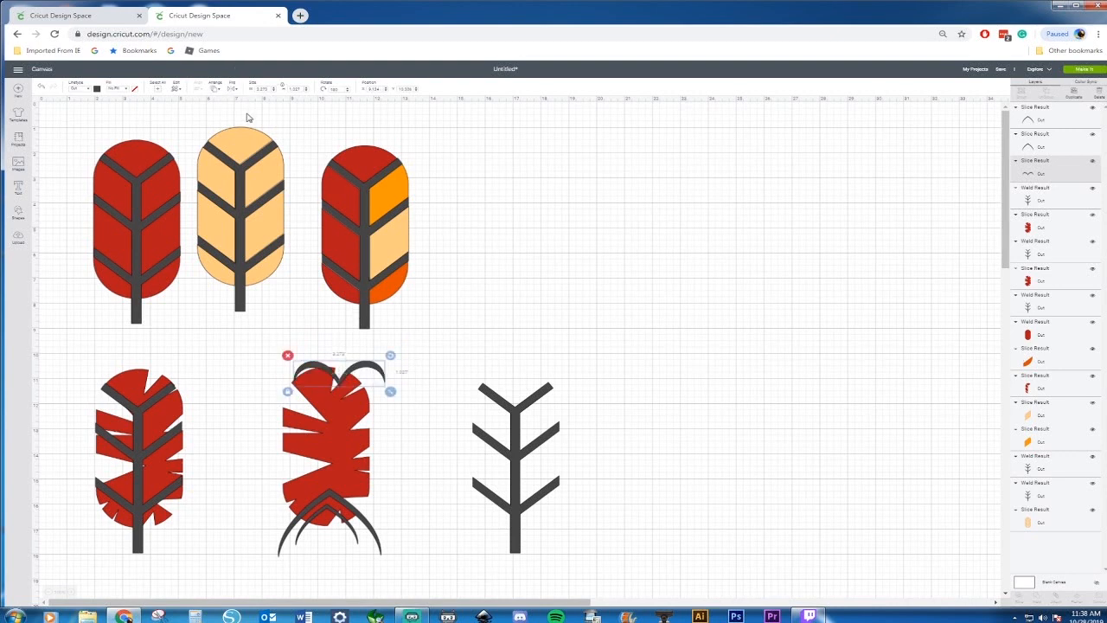
{"action": "left_click_drag", "start_coordinate": [384, 379], "coordinate": [371, 384]}
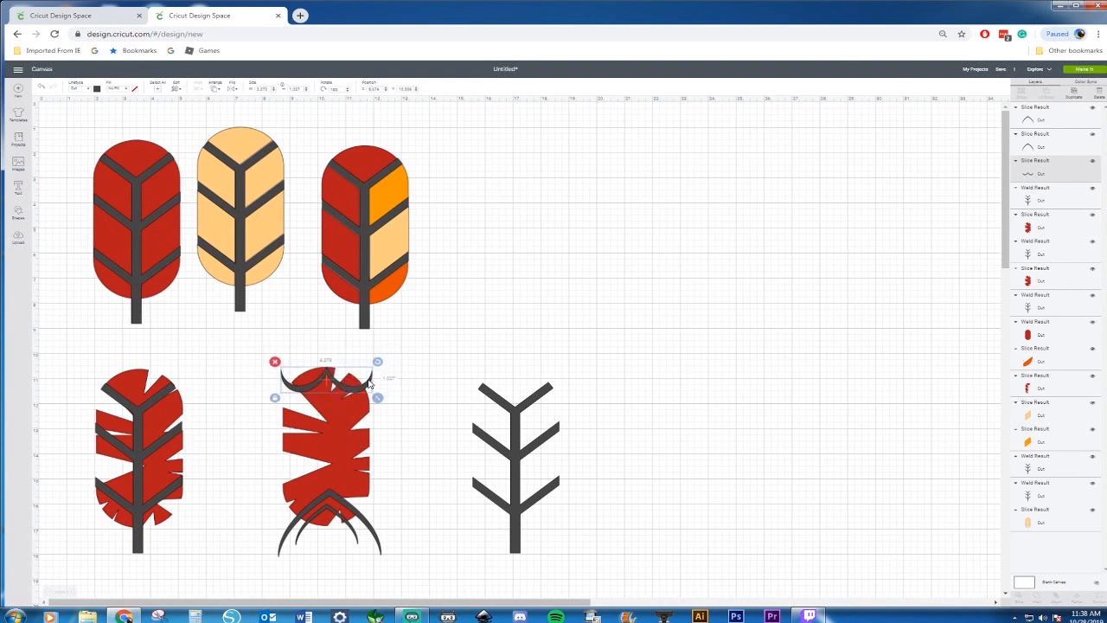
Step: Paste a copy of the double-arch crescent just below the first and widen it past both sides of the body
{"action": "key", "text": "ctrl+c"}
{"action": "key", "text": "ctrl+v"}
{"action": "left_click_drag", "start_coordinate": [370, 406], "coordinate": [343, 415]}
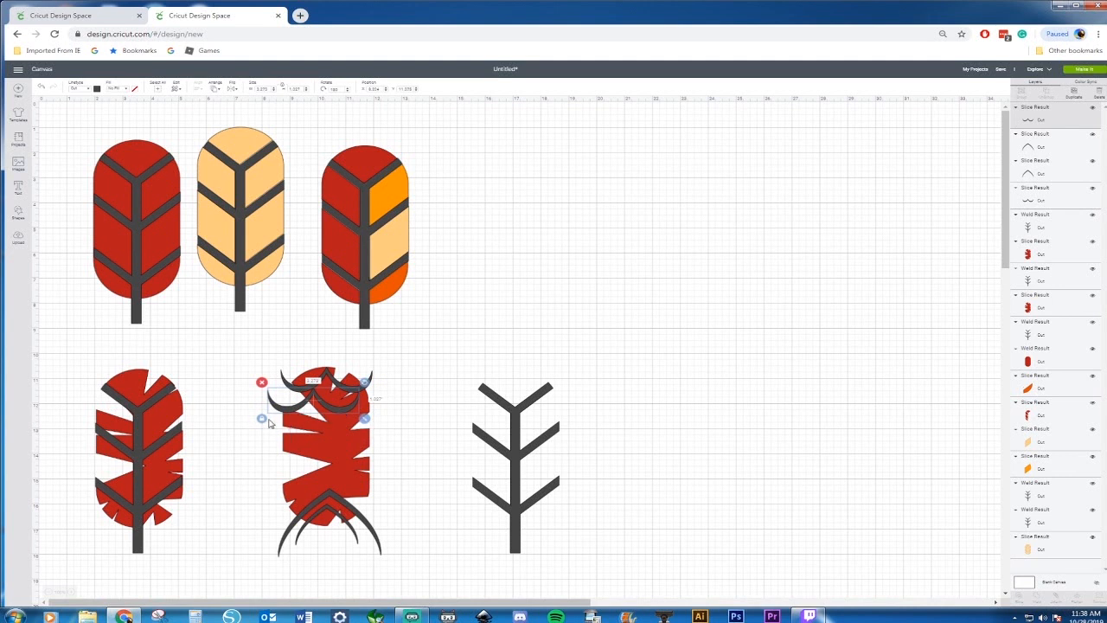
{"action": "left_click_drag", "start_coordinate": [362, 421], "coordinate": [395, 422]}
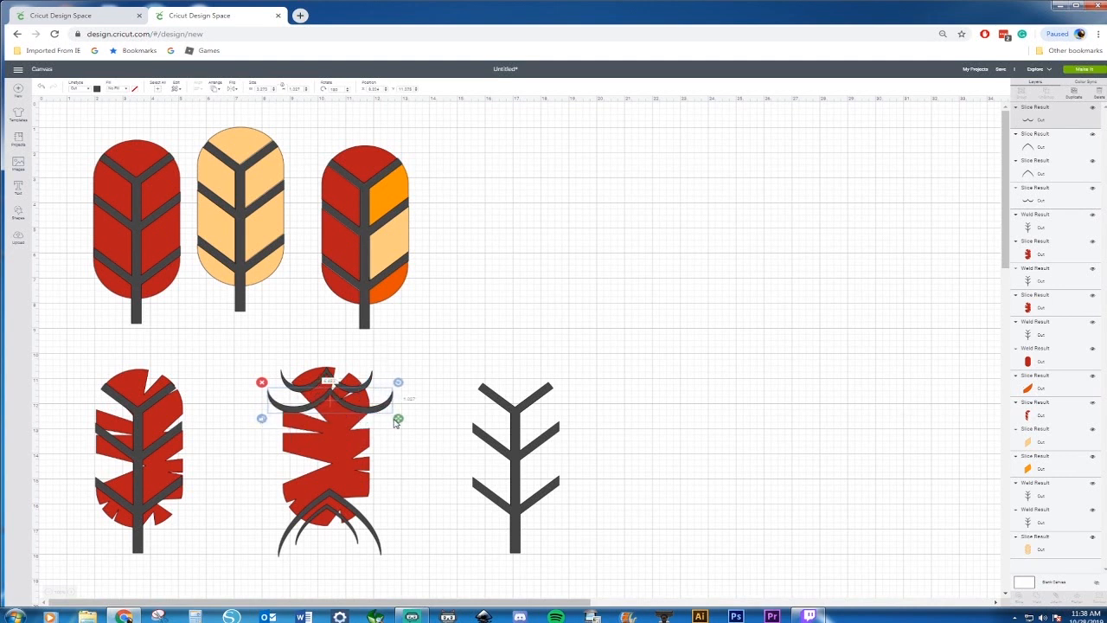
Step: Paste a copy of the widened crescent and set it aside above the loose gray veins
{"action": "key", "text": "ctrl+c"}
{"action": "key", "text": "ctrl+v"}
{"action": "left_click_drag", "start_coordinate": [389, 428], "coordinate": [377, 441]}
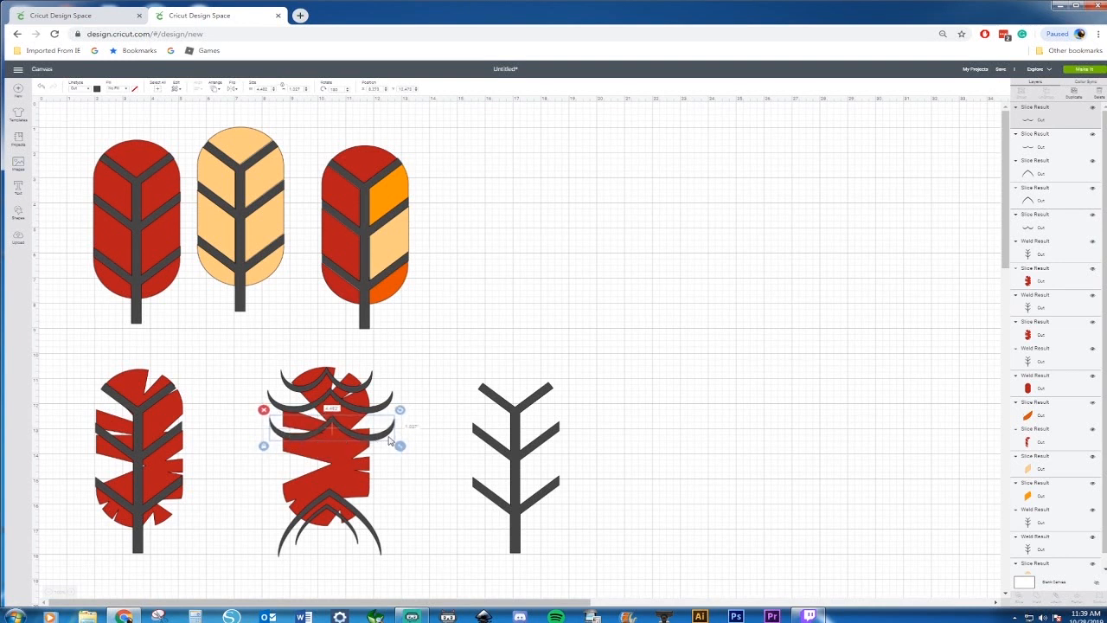
{"action": "left_click_drag", "start_coordinate": [392, 441], "coordinate": [550, 295]}
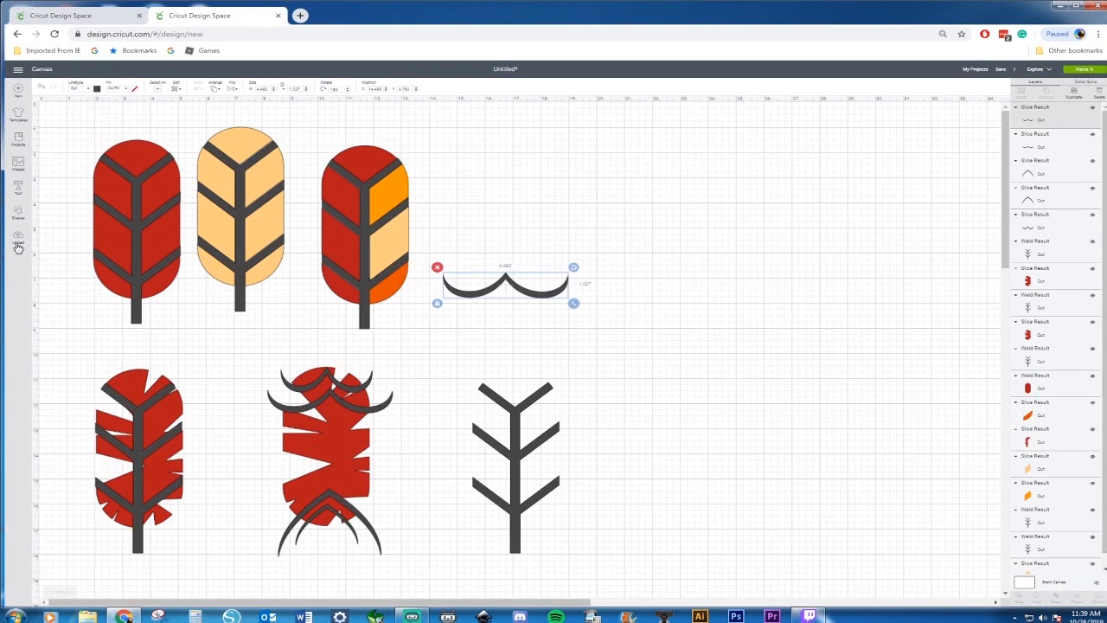
Step: Add a square shape to the canvas
{"action": "left_click", "coordinate": [18, 212]}
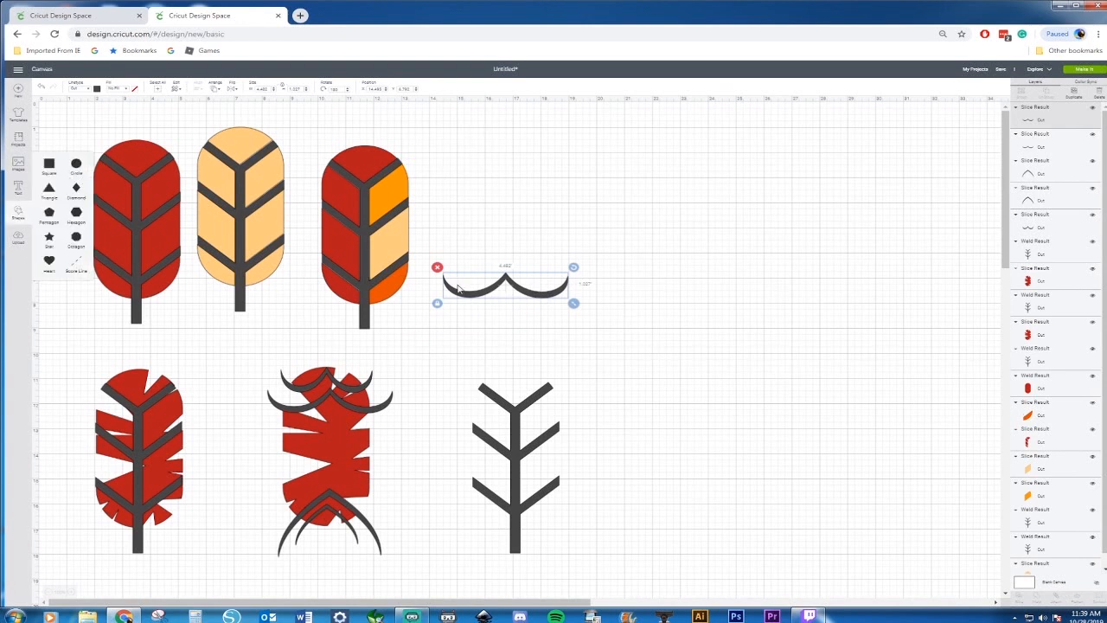
{"action": "left_click", "coordinate": [49, 165]}
{"action": "left_click_drag", "start_coordinate": [145, 195], "coordinate": [573, 304]}
{"action": "left_click_drag", "start_coordinate": [650, 235], "coordinate": [539, 326]}
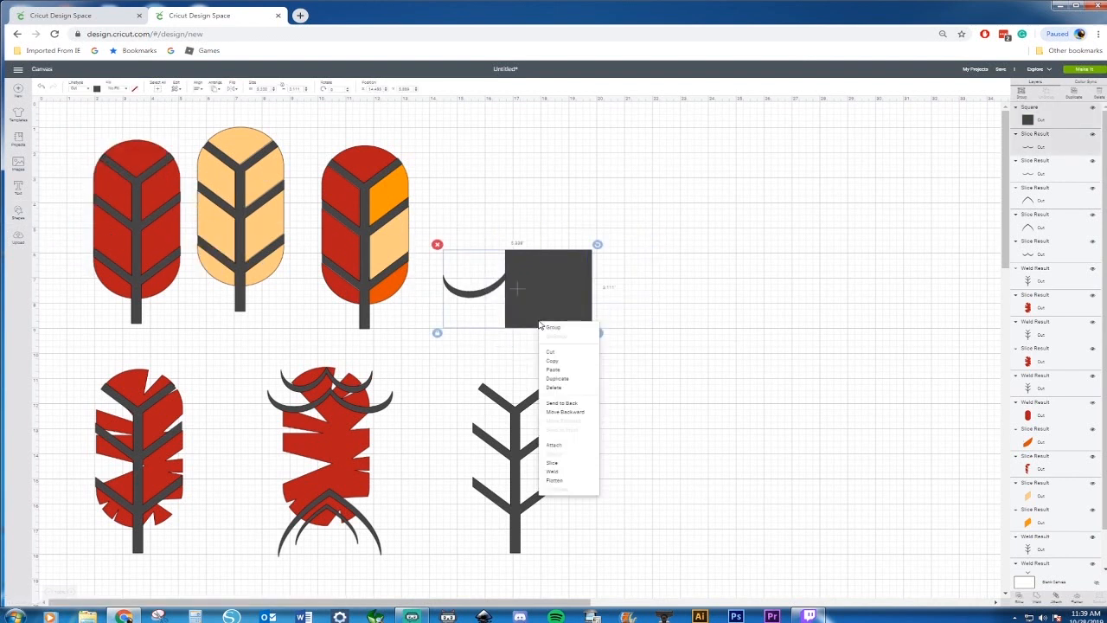
{"action": "left_click", "coordinate": [571, 472]}
{"action": "left_click_drag", "start_coordinate": [558, 317], "coordinate": [585, 317]}
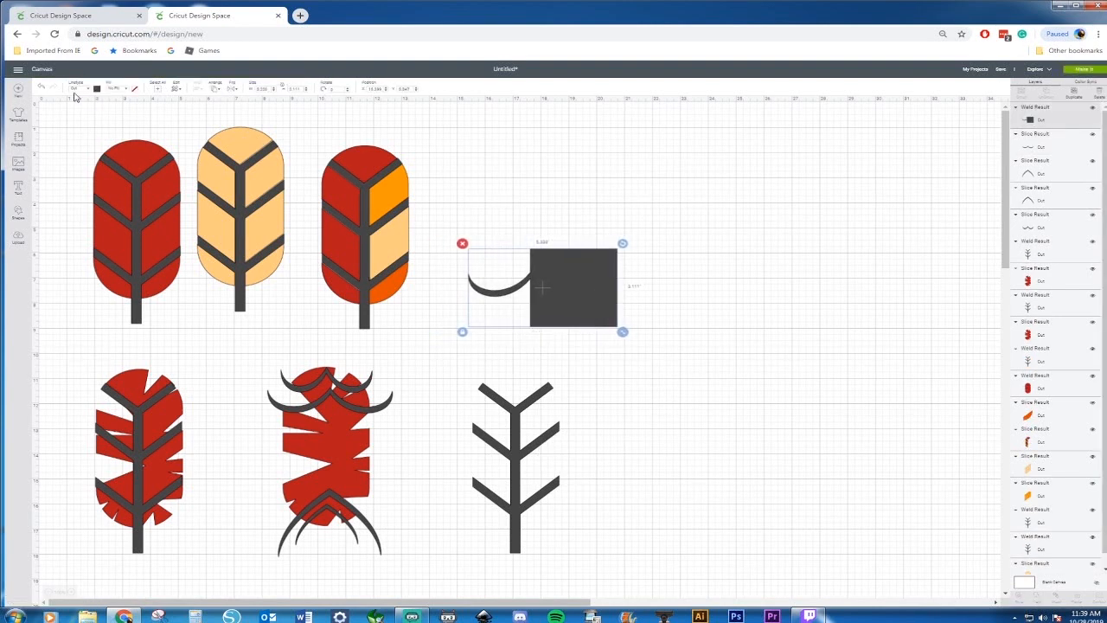
{"action": "left_click", "coordinate": [46, 88]}
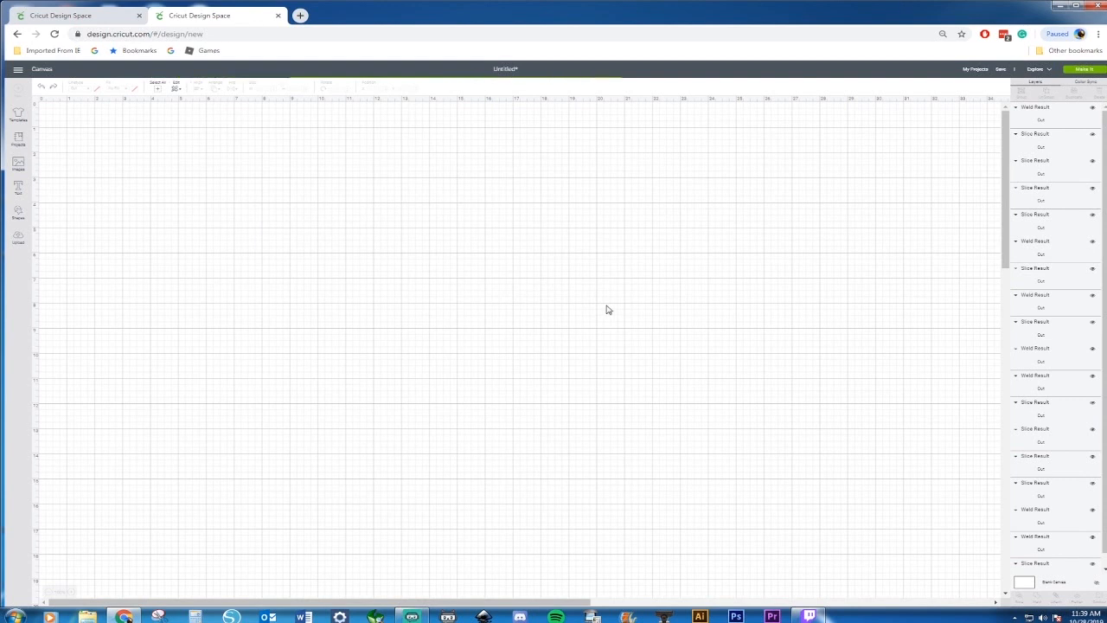
{"action": "left_click_drag", "start_coordinate": [625, 237], "coordinate": [435, 335]}
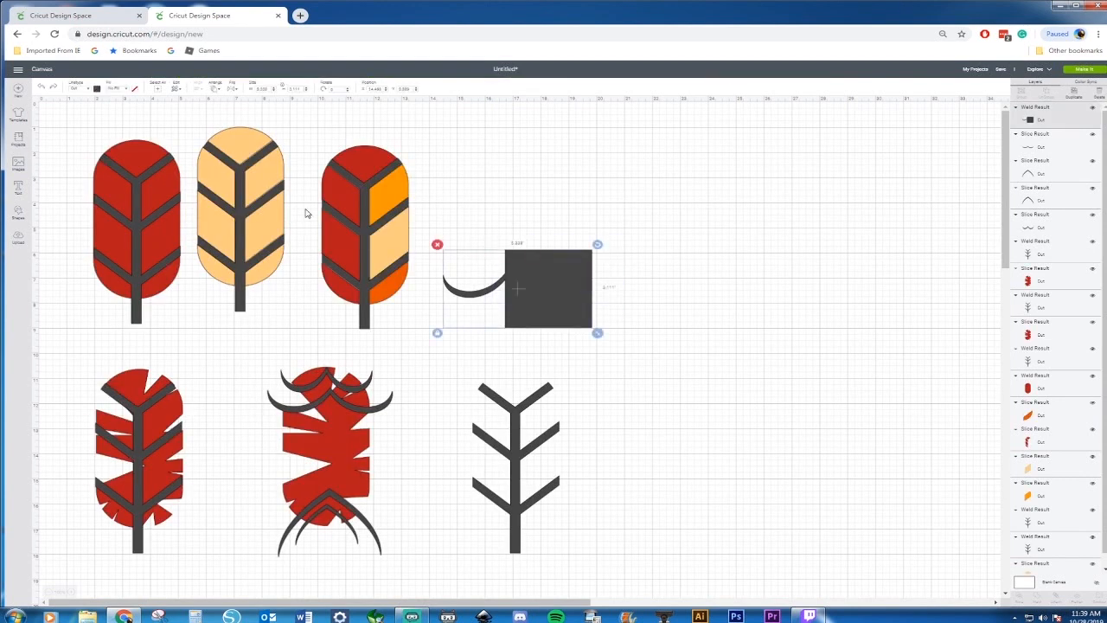
{"action": "left_click", "coordinate": [39, 89]}
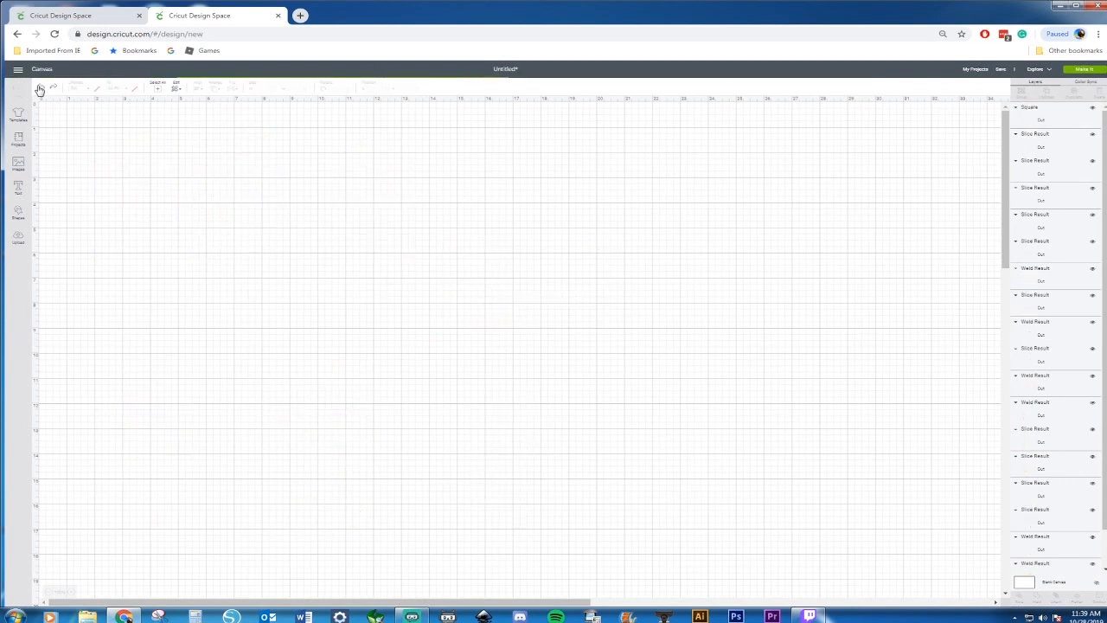
{"action": "left_click", "coordinate": [39, 89]}
Step: Slice the loose double-arch crescent with the square placed over its right arch, and delete the leftover square
{"action": "left_click_drag", "start_coordinate": [124, 189], "coordinate": [557, 295]}
{"action": "left_click_drag", "start_coordinate": [656, 210], "coordinate": [500, 304]}
{"action": "right_click", "coordinate": [499, 304]}
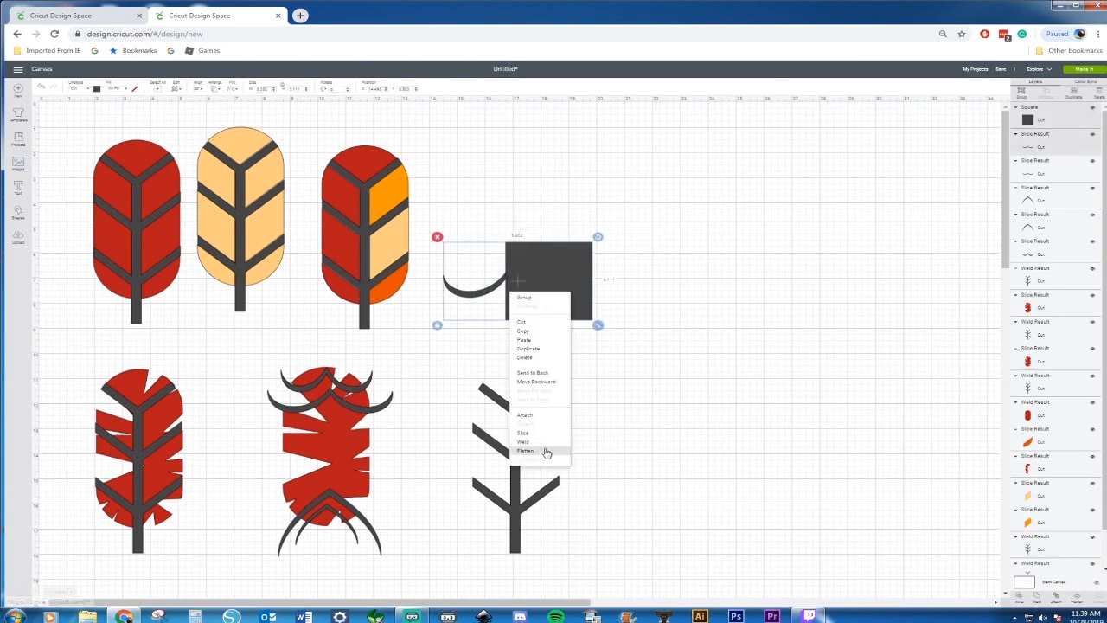
{"action": "left_click", "coordinate": [539, 431]}
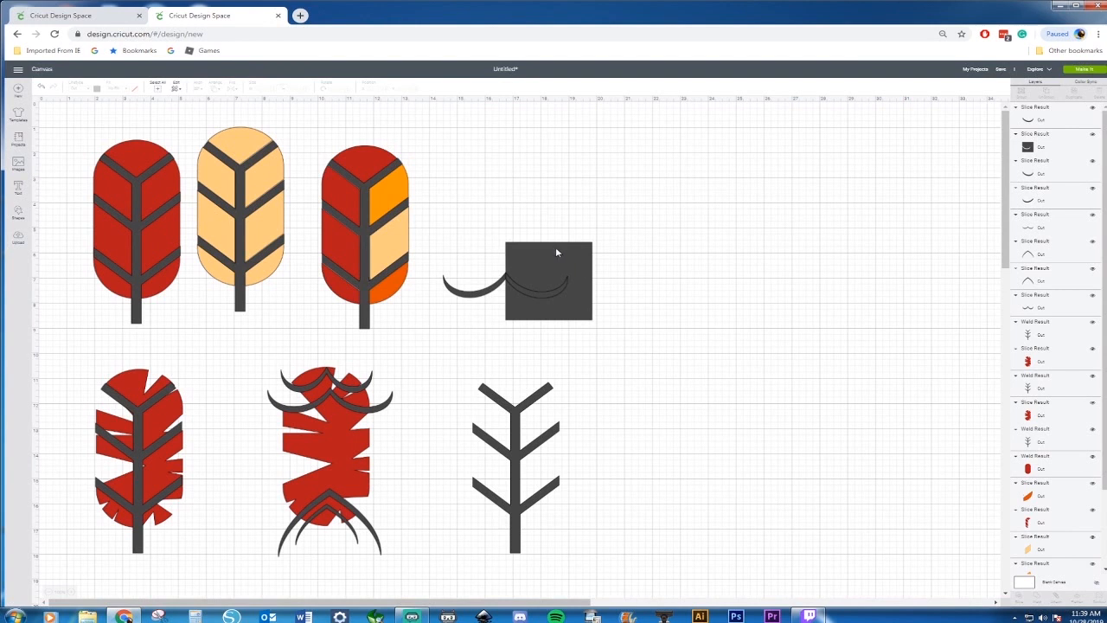
{"action": "left_click_drag", "start_coordinate": [556, 253], "coordinate": [673, 236]}
{"action": "key", "text": "Delete"}
Step: Place a shrunken arch and a full-size arch on the second body's right edge, and two full-size arches on its left edge
{"action": "left_click_drag", "start_coordinate": [552, 294], "coordinate": [373, 464]}
{"action": "left_click", "coordinate": [559, 348]}
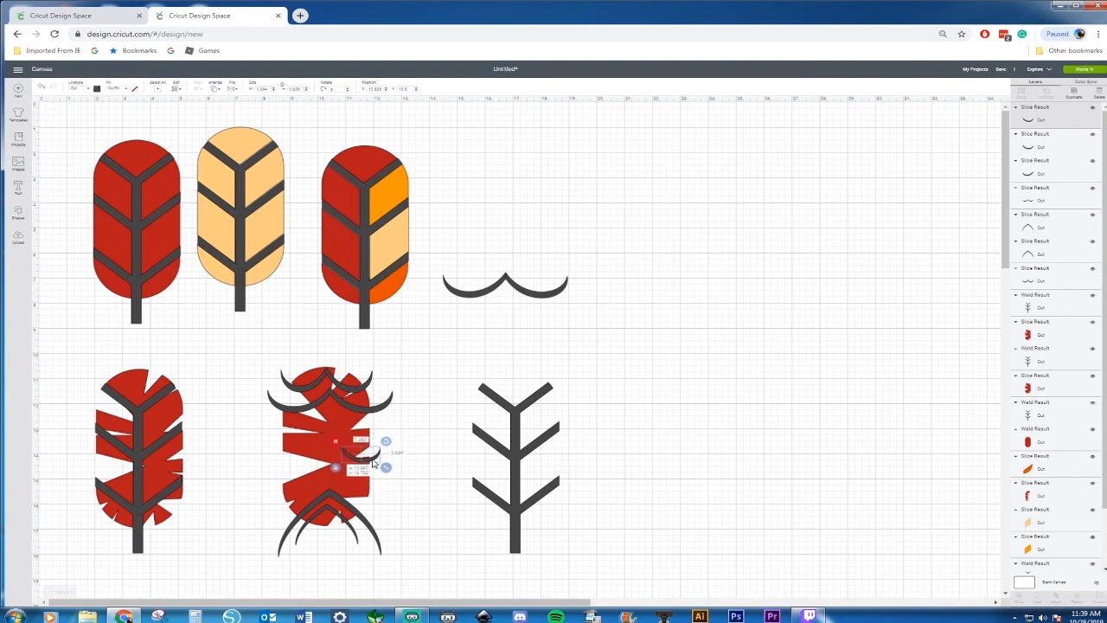
{"action": "left_click", "coordinate": [526, 317]}
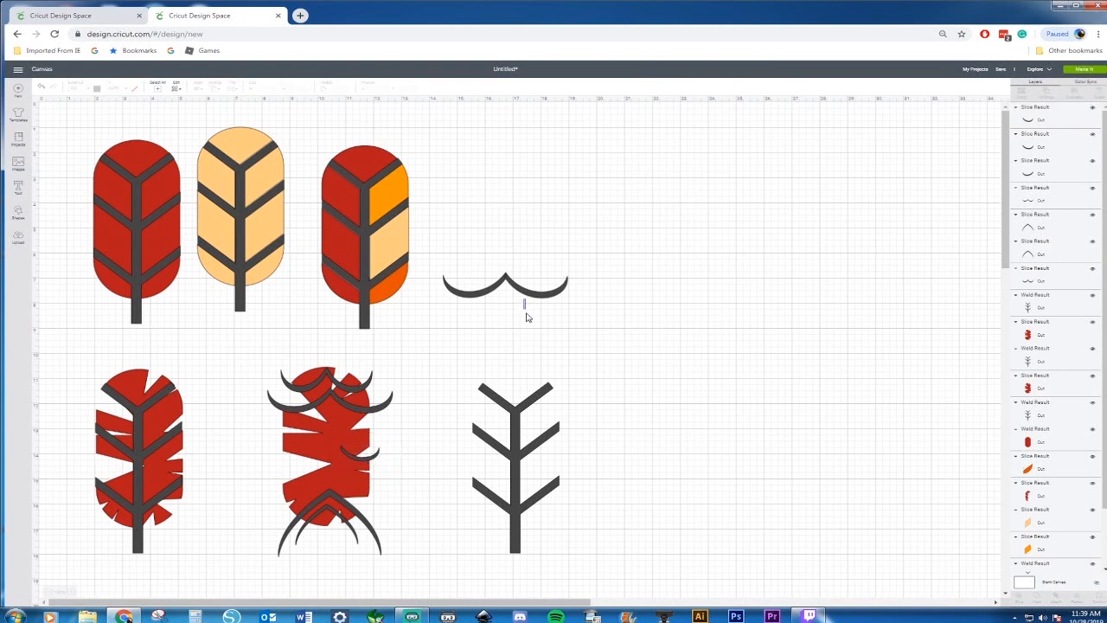
{"action": "left_click_drag", "start_coordinate": [536, 287], "coordinate": [375, 488]}
{"action": "left_click_drag", "start_coordinate": [477, 291], "coordinate": [295, 448]}
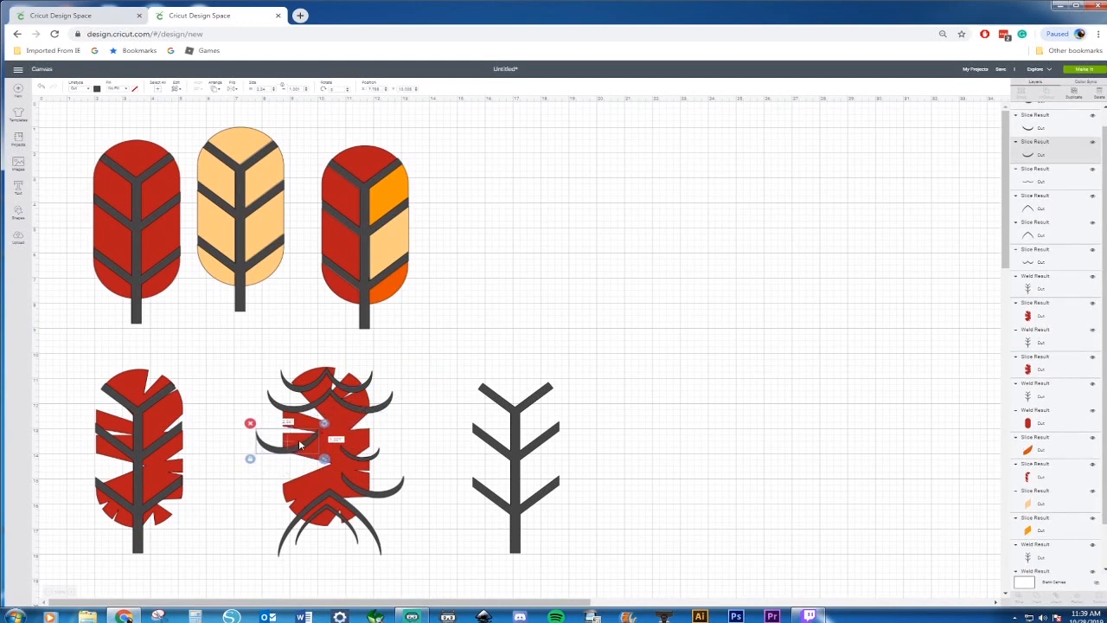
{"action": "left_click_drag", "start_coordinate": [298, 439], "coordinate": [304, 484]}
Step: Weld all the crescents and single arches to the second jagged feather body
{"action": "left_click_drag", "start_coordinate": [246, 364], "coordinate": [408, 575]}
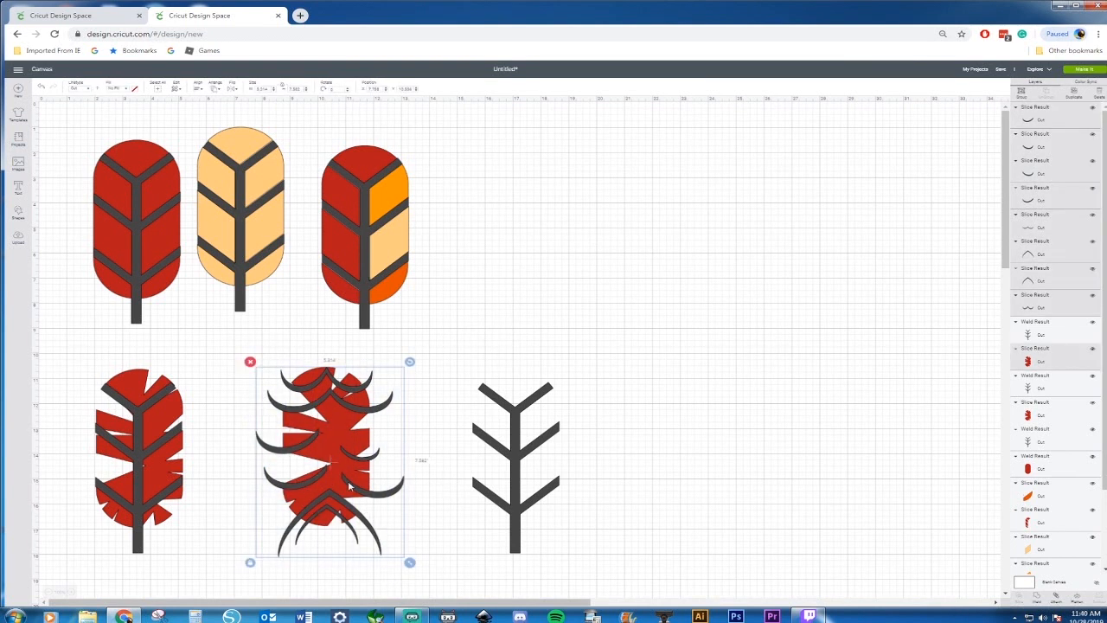
{"action": "right_click", "coordinate": [352, 489]}
{"action": "left_click", "coordinate": [363, 459]}
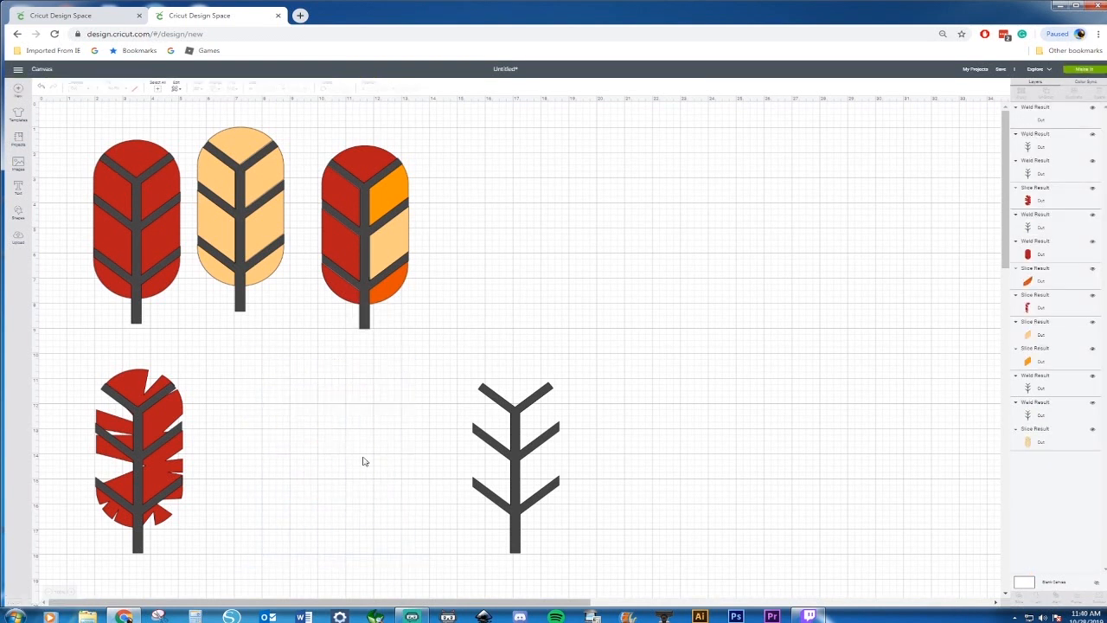
Step: Bring the loose gray veins to the front and place them over the welded second feather body
{"action": "left_click_drag", "start_coordinate": [522, 487], "coordinate": [463, 488]}
{"action": "right_click", "coordinate": [470, 488]}
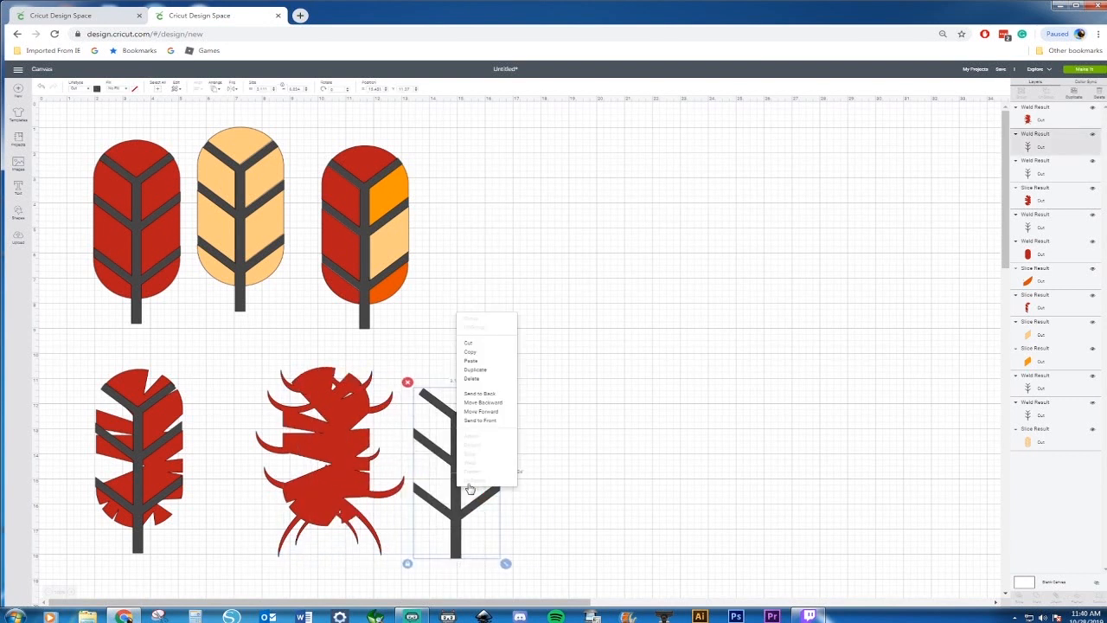
{"action": "left_click", "coordinate": [481, 421]}
{"action": "left_click_drag", "start_coordinate": [463, 457], "coordinate": [331, 449]}
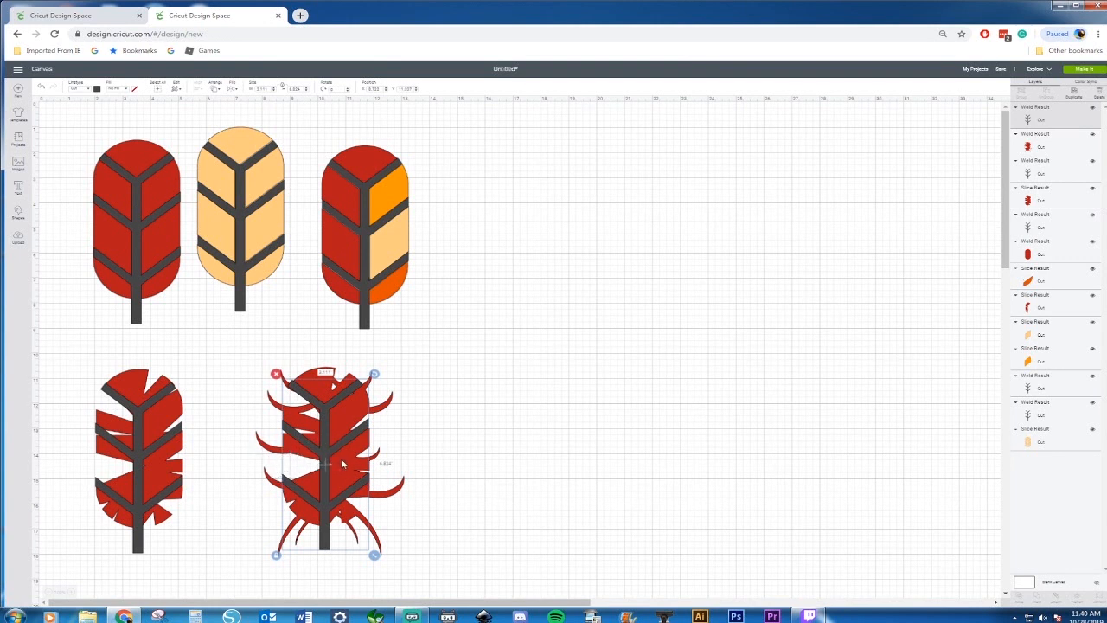
Step: Check the finished feathers in the other Feather project, and move the gray veins off the second jagged body
{"action": "left_click", "coordinate": [86, 21]}
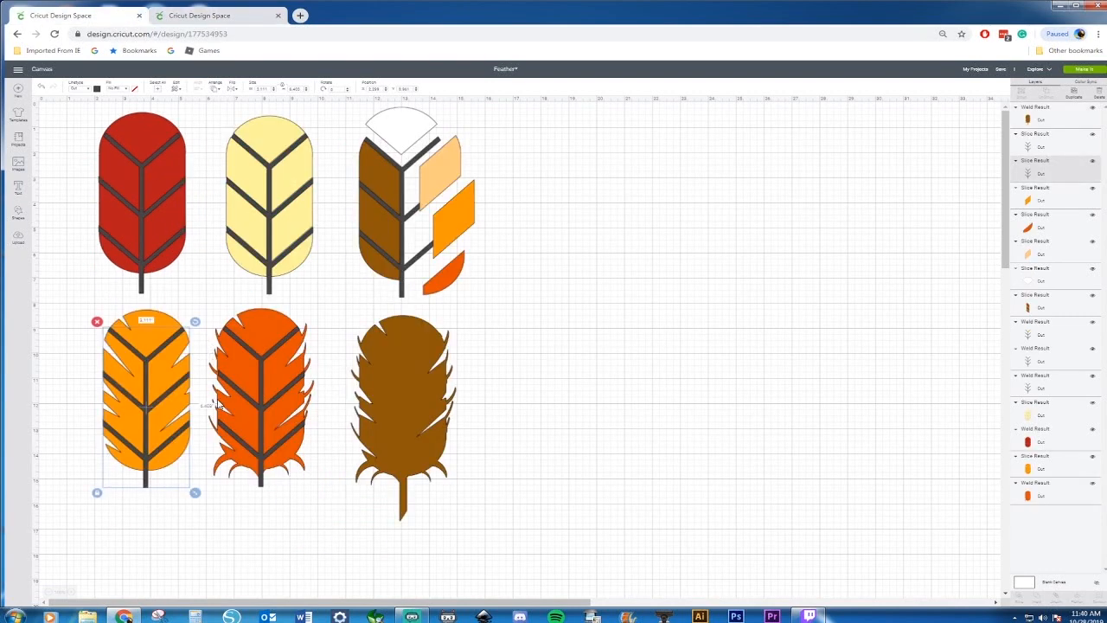
{"action": "left_click", "coordinate": [215, 15]}
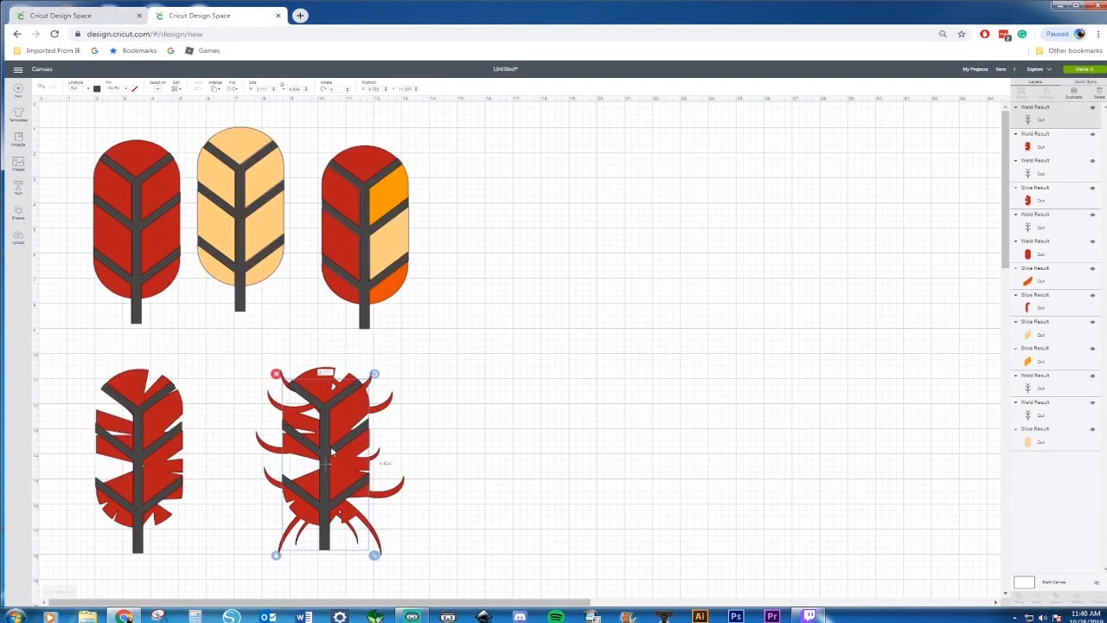
{"action": "left_click_drag", "start_coordinate": [323, 510], "coordinate": [583, 476]}
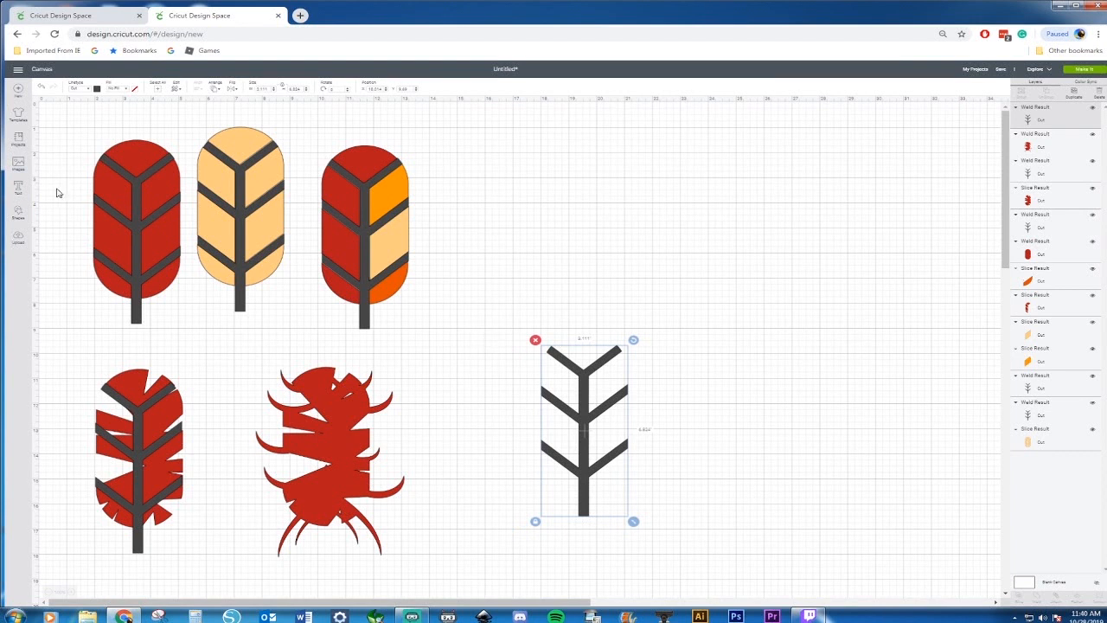
Step: Cover the upper end of the second jagged body with a circle and its lower end with a copy of it
{"action": "left_click", "coordinate": [19, 214]}
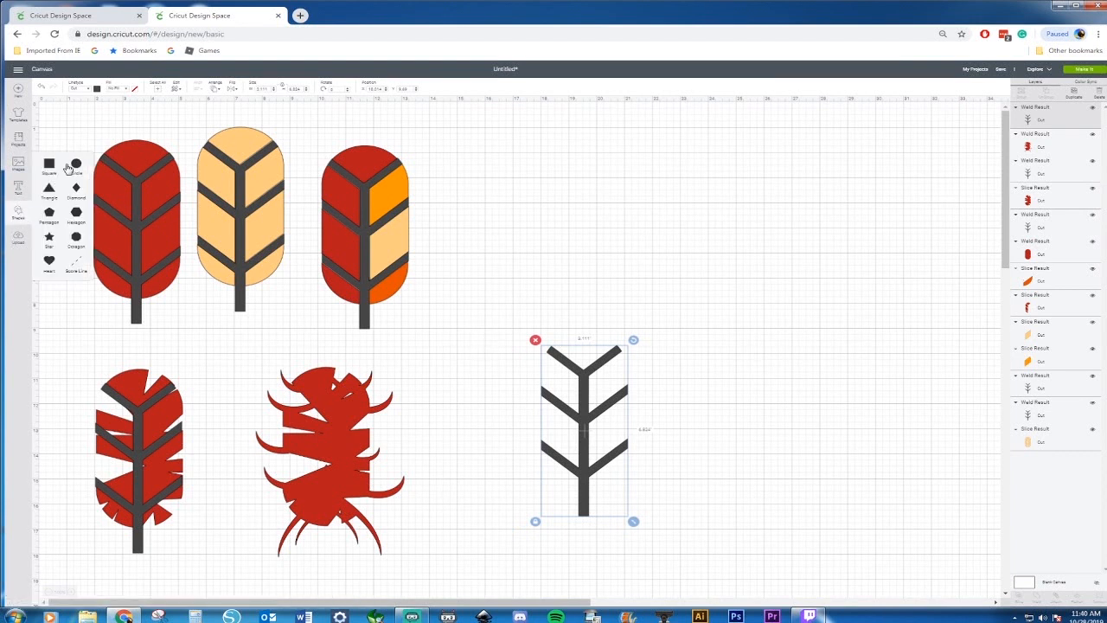
{"action": "left_click", "coordinate": [82, 169]}
{"action": "left_click_drag", "start_coordinate": [126, 187], "coordinate": [307, 399]}
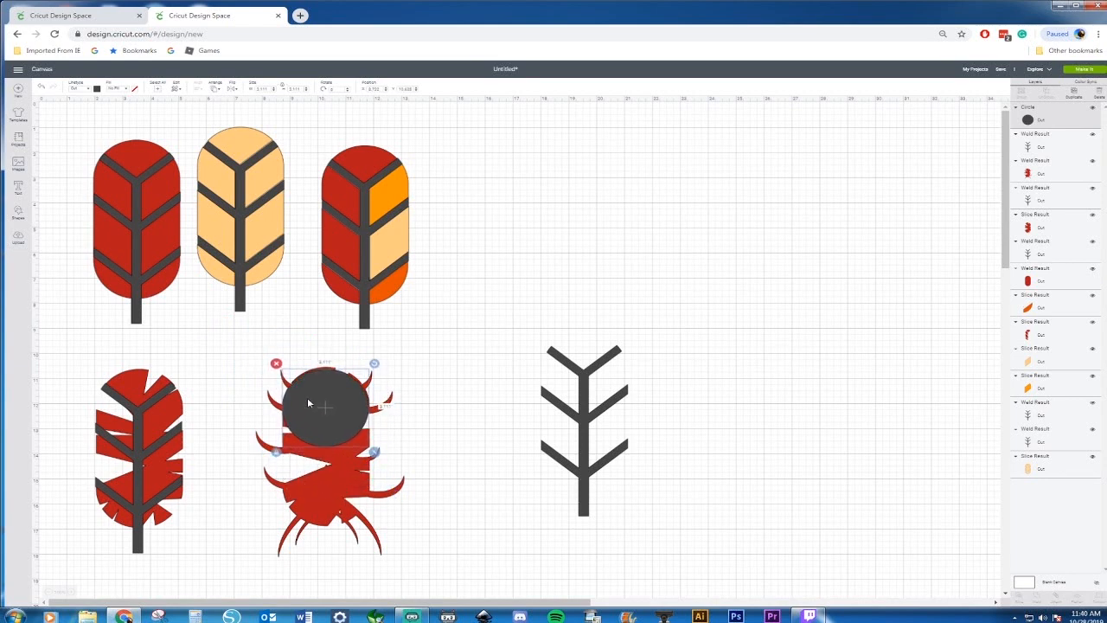
{"action": "key", "text": "ctrl+c"}
{"action": "key", "text": "ctrl+v"}
{"action": "left_click_drag", "start_coordinate": [315, 421], "coordinate": [311, 480]}
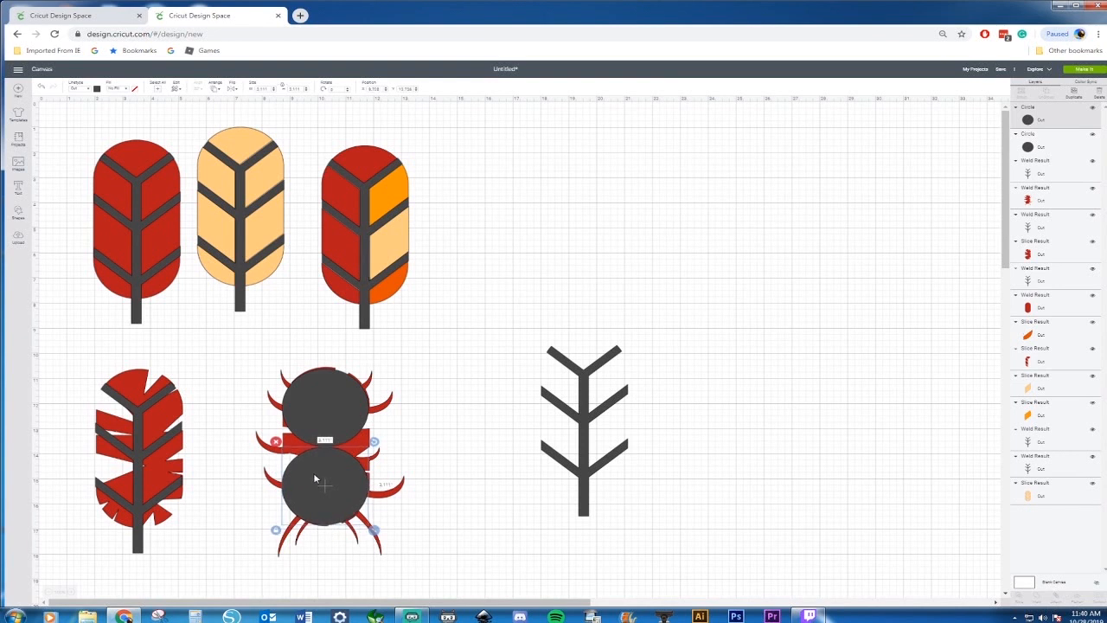
Step: Fill the gap between the two circles with a slightly reduced square, and keep the wispy body aligned beneath them
{"action": "left_click", "coordinate": [19, 188]}
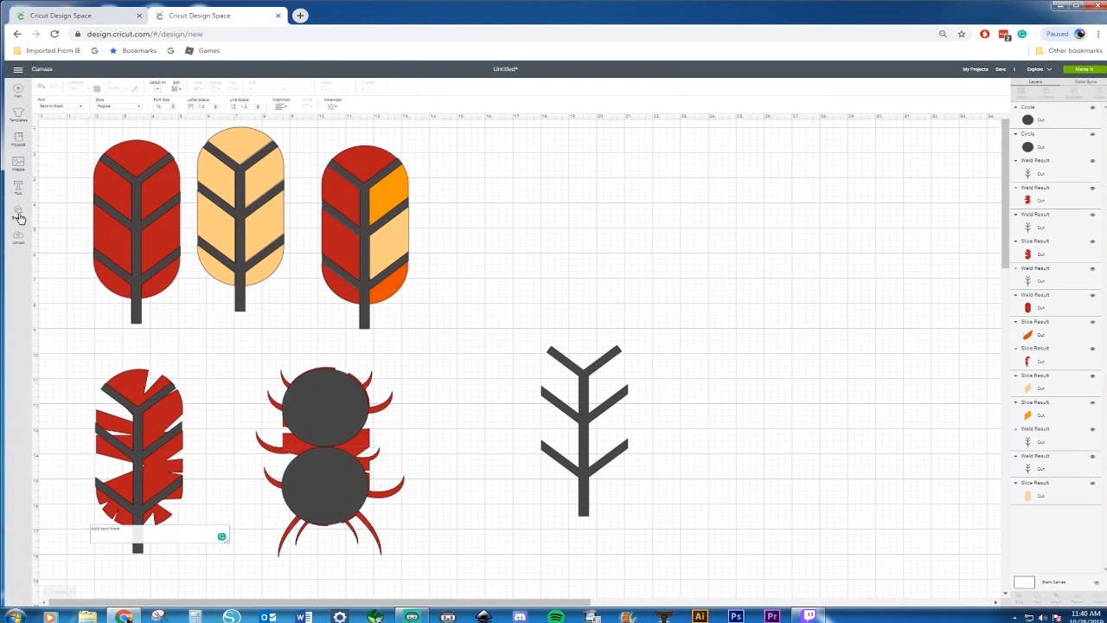
{"action": "left_click", "coordinate": [19, 215]}
{"action": "left_click", "coordinate": [49, 164]}
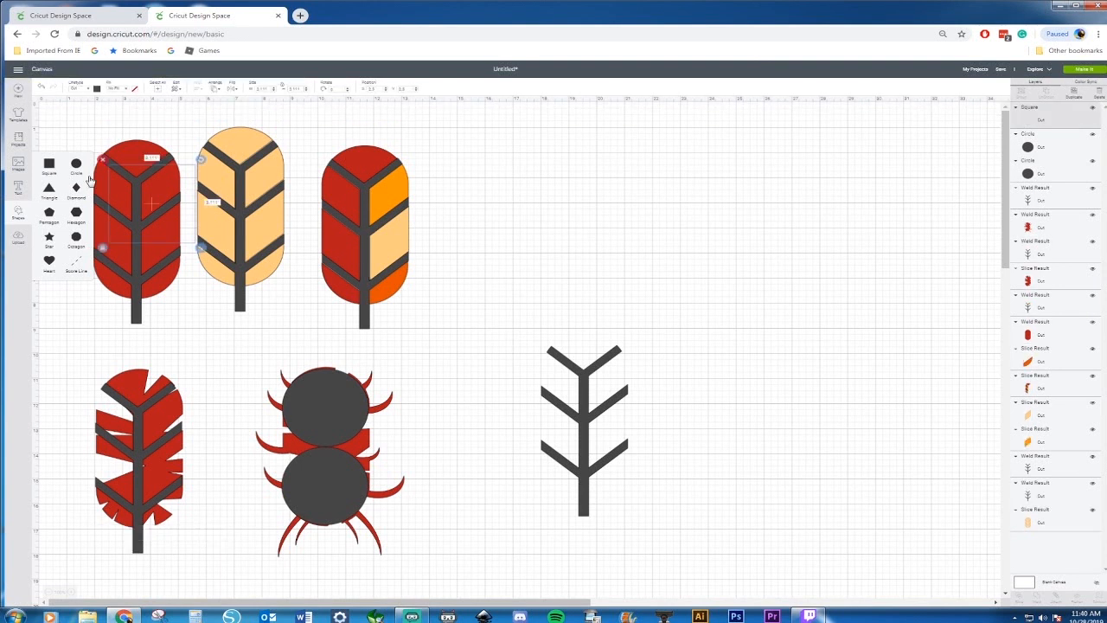
{"action": "left_click_drag", "start_coordinate": [149, 188], "coordinate": [327, 435]}
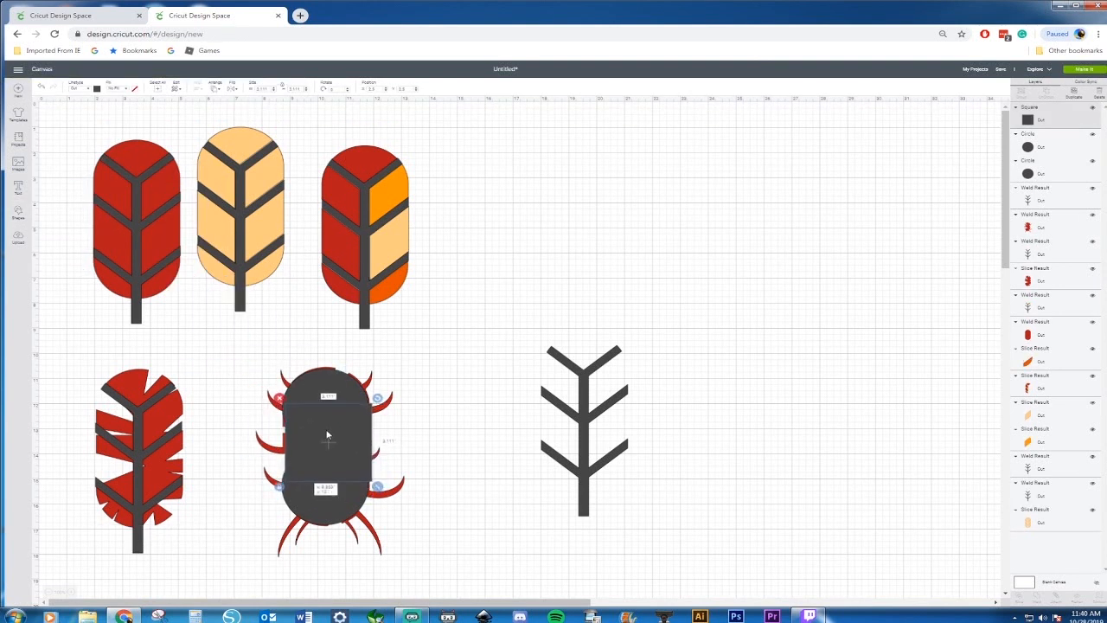
{"action": "left_click", "coordinate": [379, 485]}
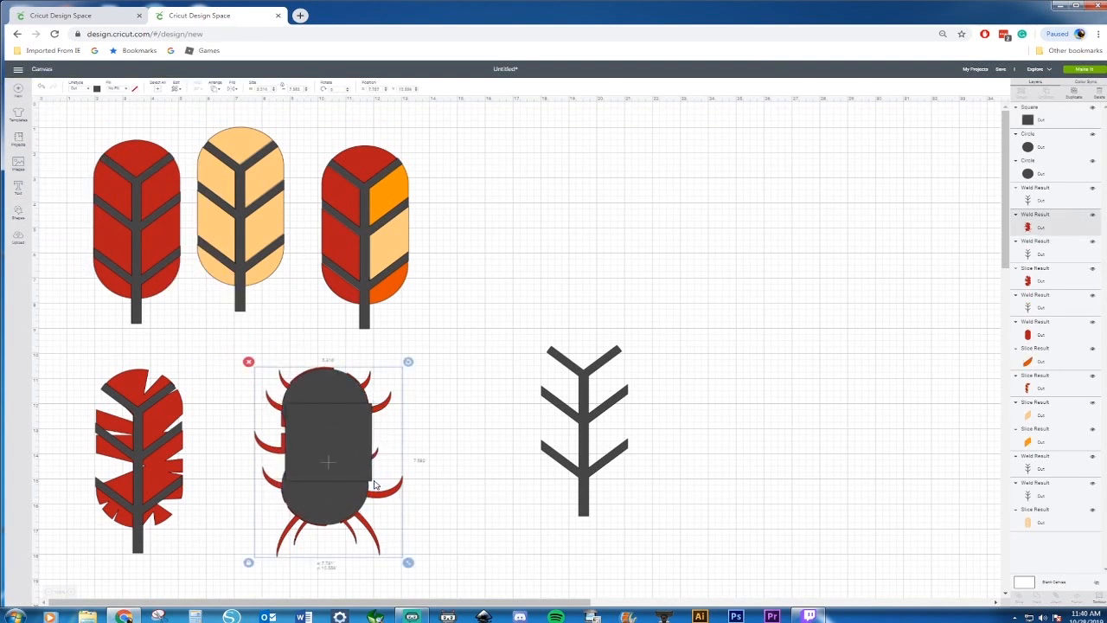
{"action": "left_click", "coordinate": [349, 467]}
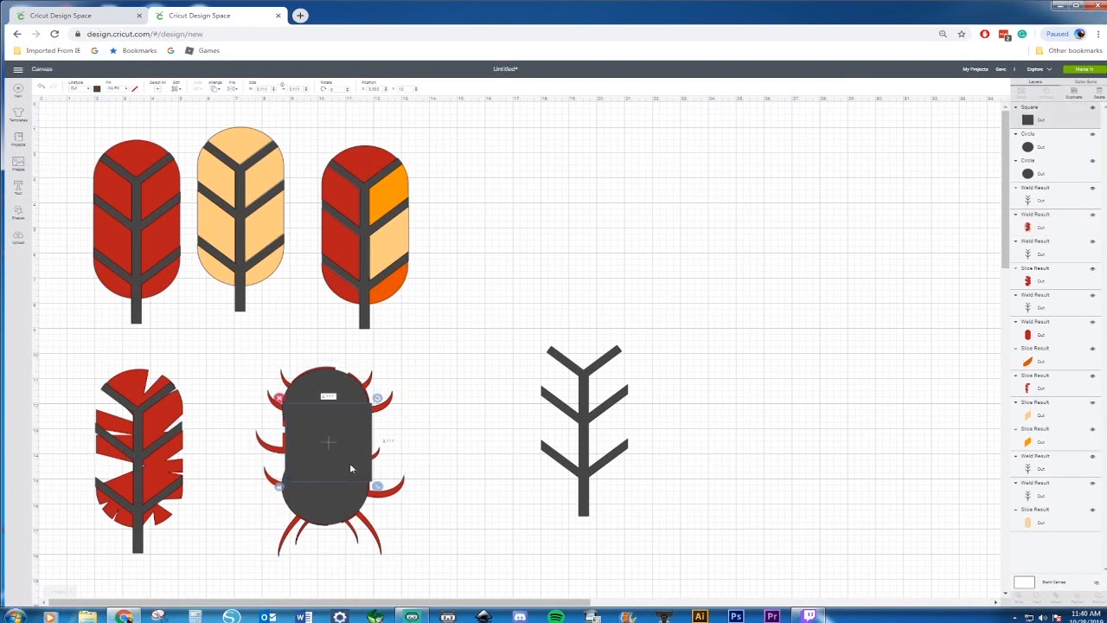
{"action": "left_click_drag", "start_coordinate": [372, 487], "coordinate": [370, 486]}
{"action": "left_click", "coordinate": [386, 494]}
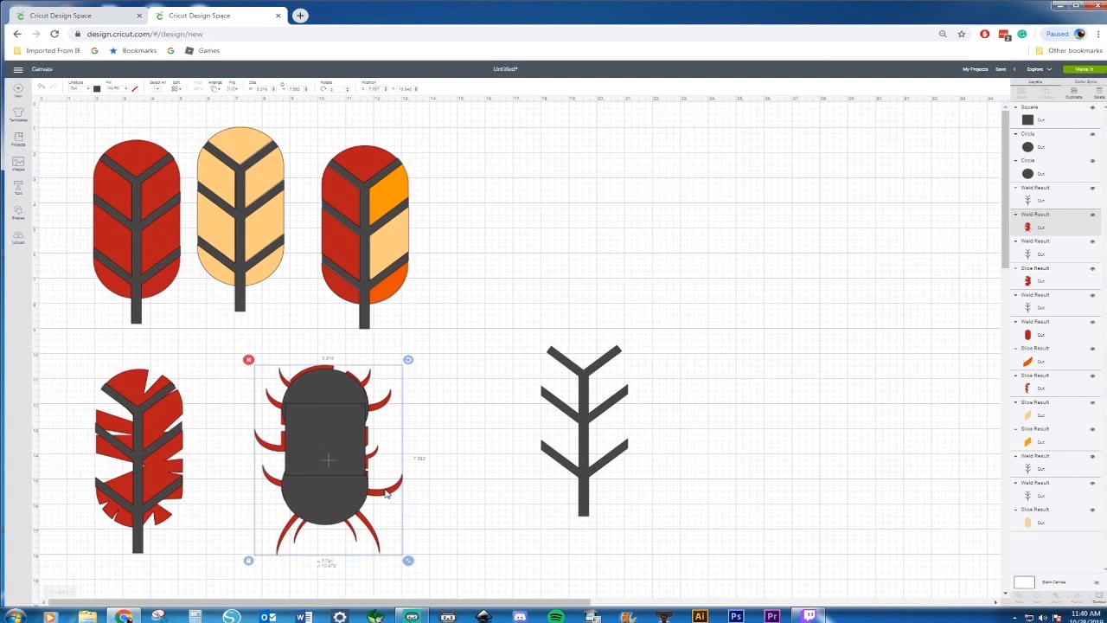
{"action": "left_click_drag", "start_coordinate": [386, 496], "coordinate": [388, 494]}
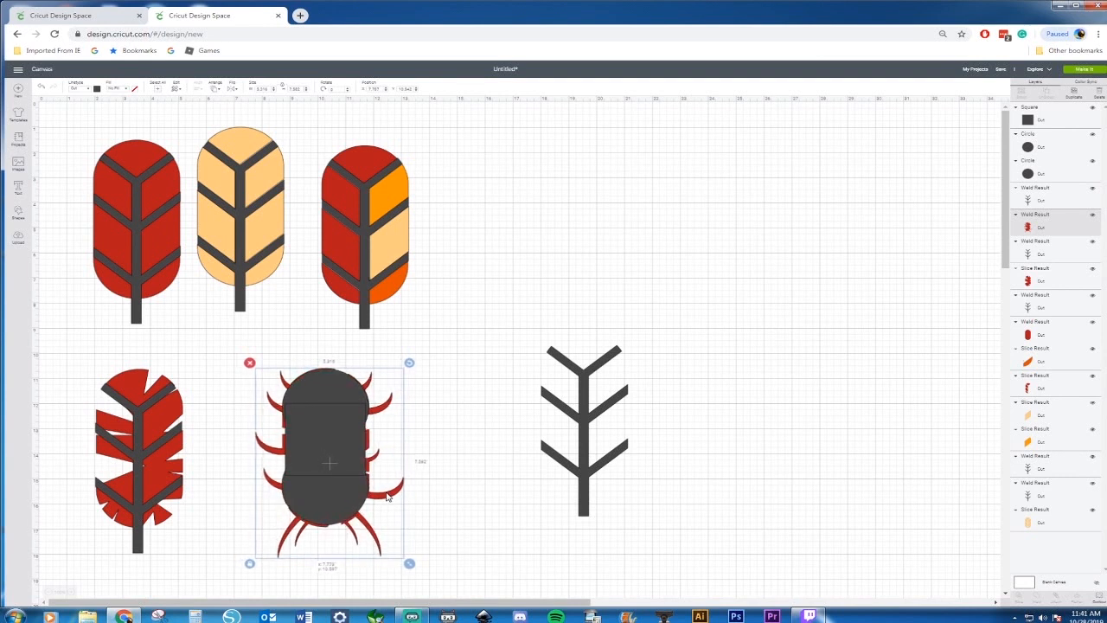
Step: Weld the circles, square and wispy body into one shape, and move it up slightly
{"action": "left_click_drag", "start_coordinate": [434, 355], "coordinate": [238, 529]}
{"action": "right_click", "coordinate": [326, 485]}
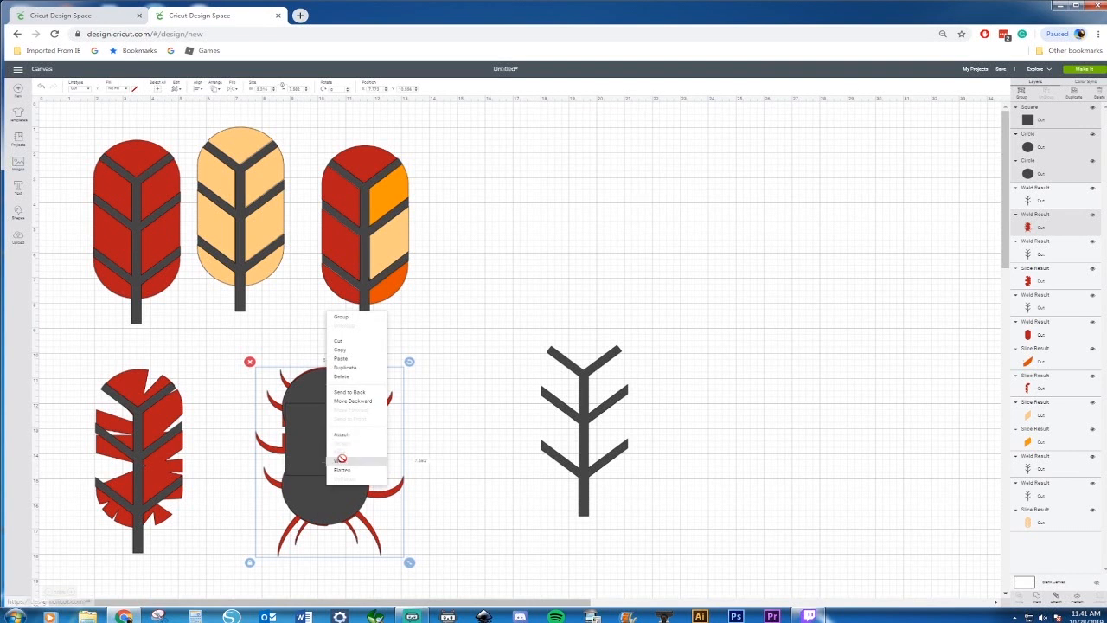
{"action": "left_click", "coordinate": [340, 461]}
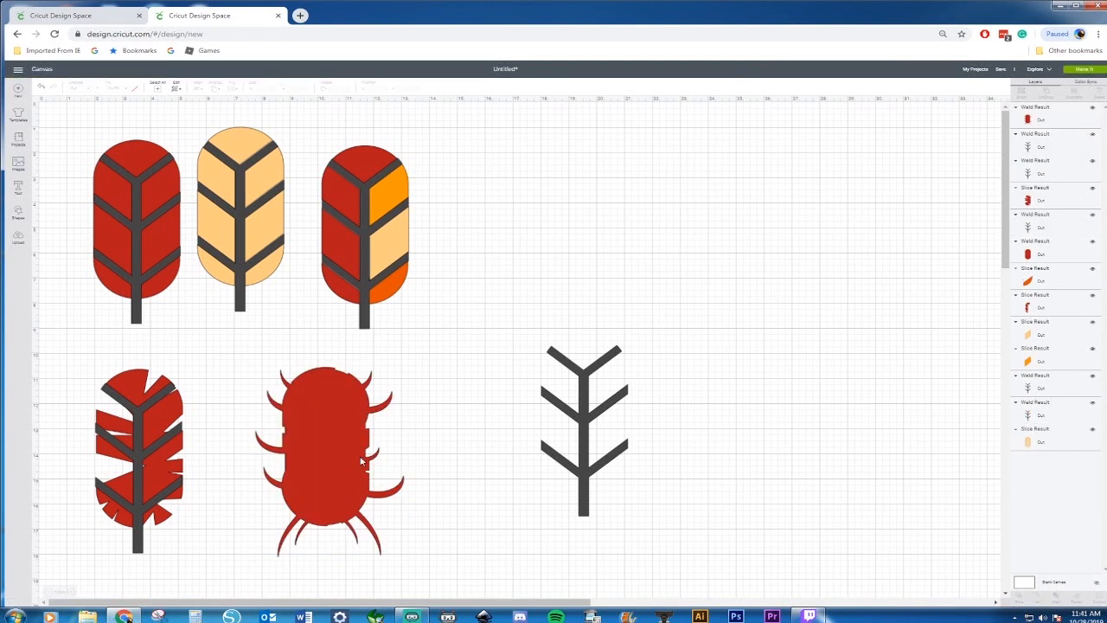
{"action": "left_click_drag", "start_coordinate": [307, 440], "coordinate": [306, 422]}
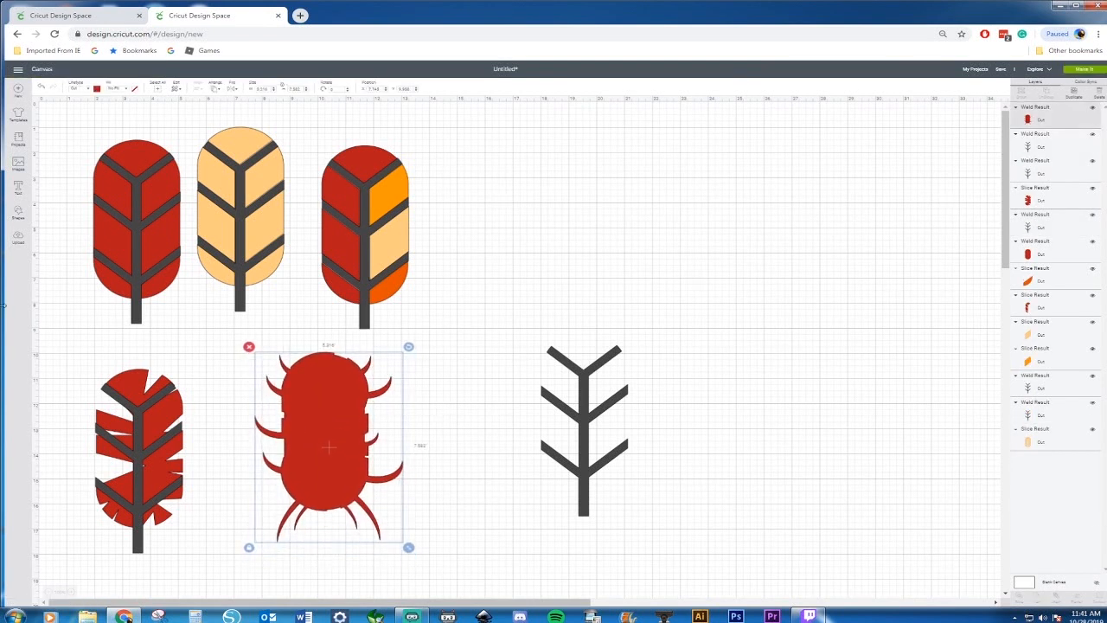
Step: Add a triangle, flatten it to about 2.3 by 0.8 inches, and place it over the right edge of the wispy red body
{"action": "left_click", "coordinate": [17, 216]}
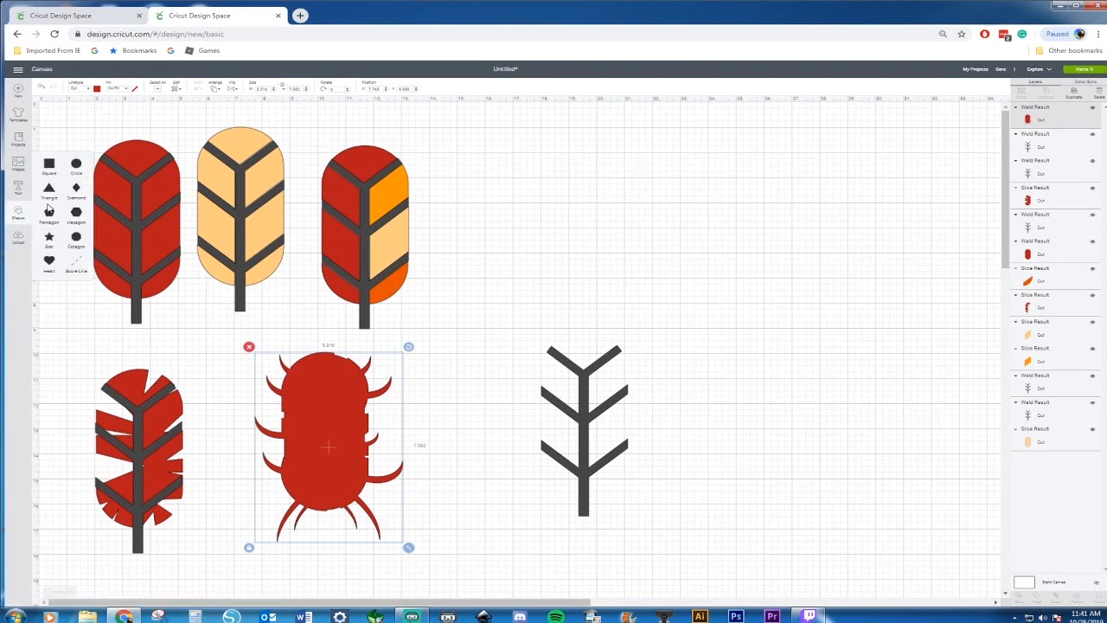
{"action": "left_click", "coordinate": [49, 189]}
{"action": "left_click_drag", "start_coordinate": [171, 221], "coordinate": [498, 424]}
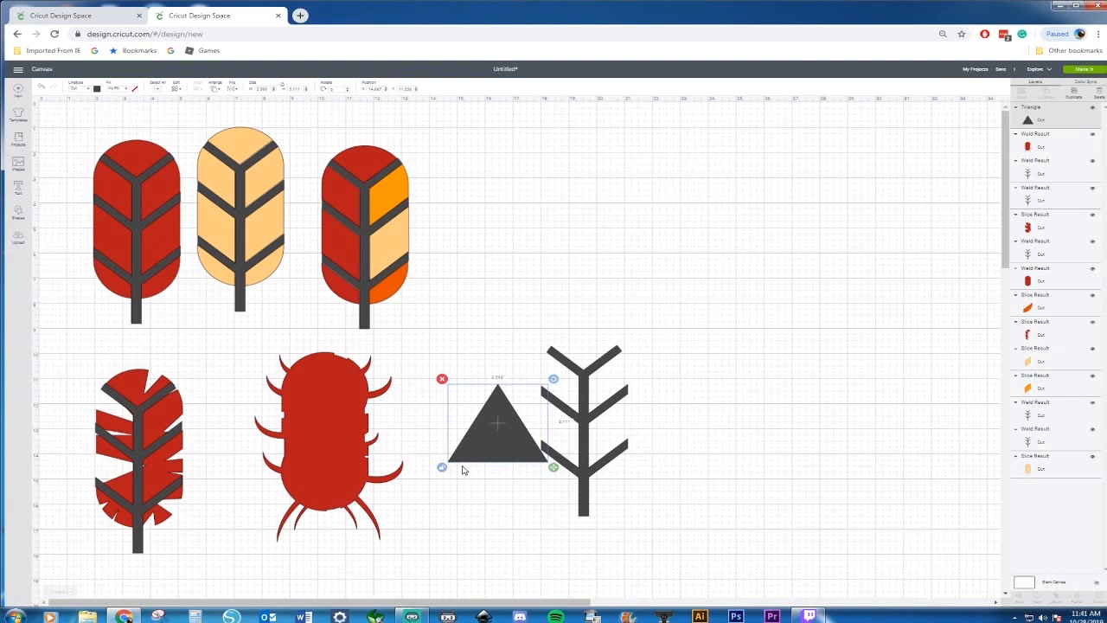
{"action": "left_click_drag", "start_coordinate": [554, 469], "coordinate": [387, 410]}
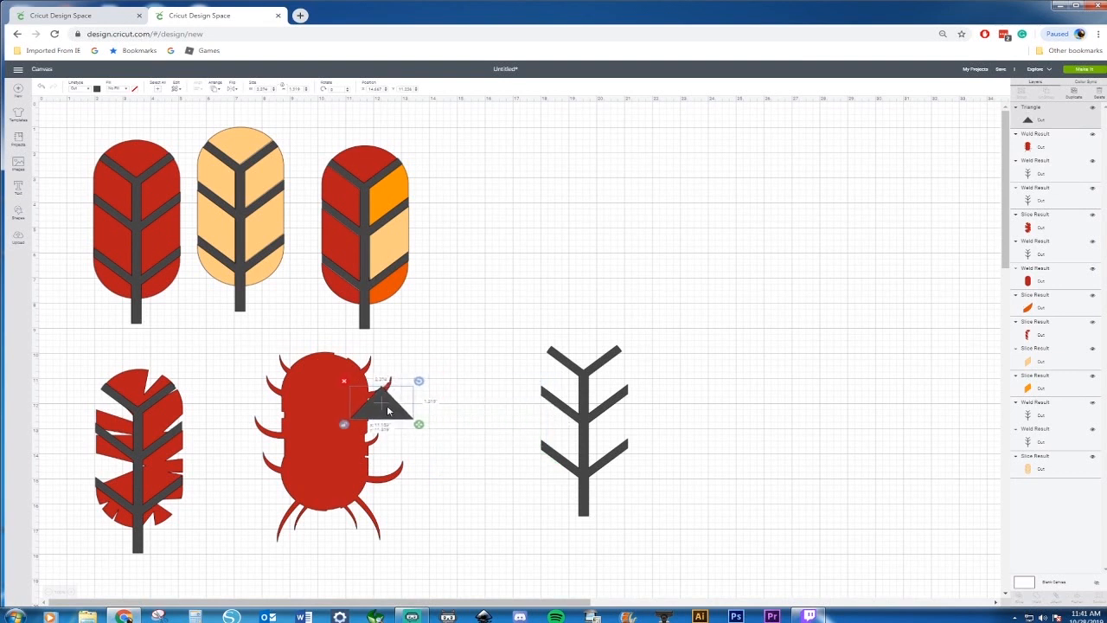
{"action": "left_click_drag", "start_coordinate": [420, 426], "coordinate": [398, 420]}
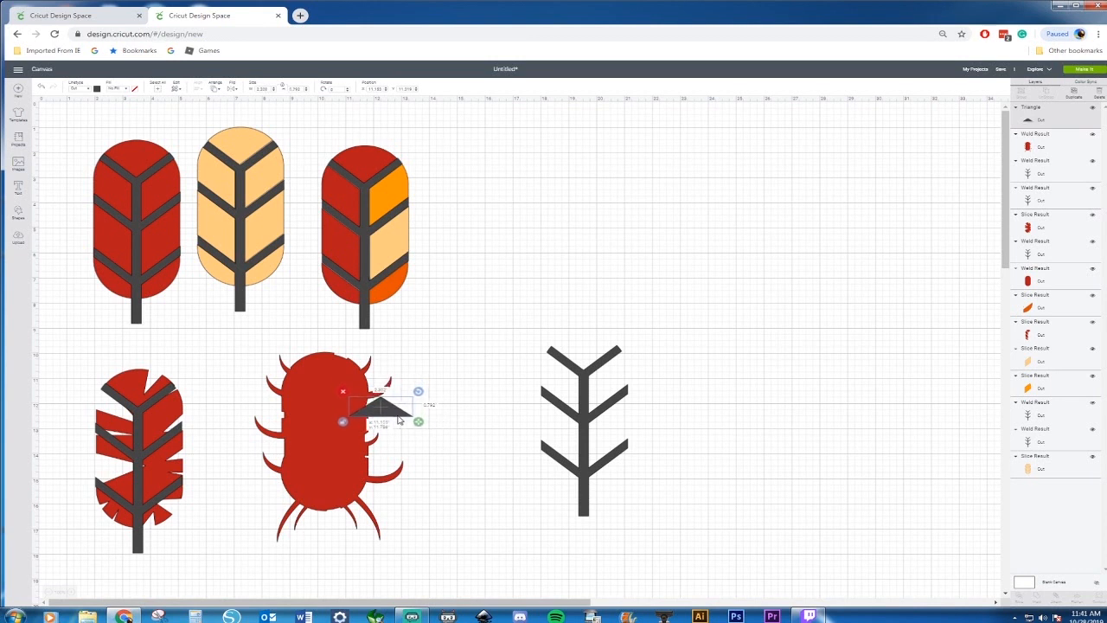
Step: Place a copy of the triangle lower on the body's right edge and two flatter copies over its left edge
{"action": "key", "text": "ctrl+c"}
{"action": "key", "text": "ctrl+v"}
{"action": "left_click_drag", "start_coordinate": [404, 425], "coordinate": [395, 455]}
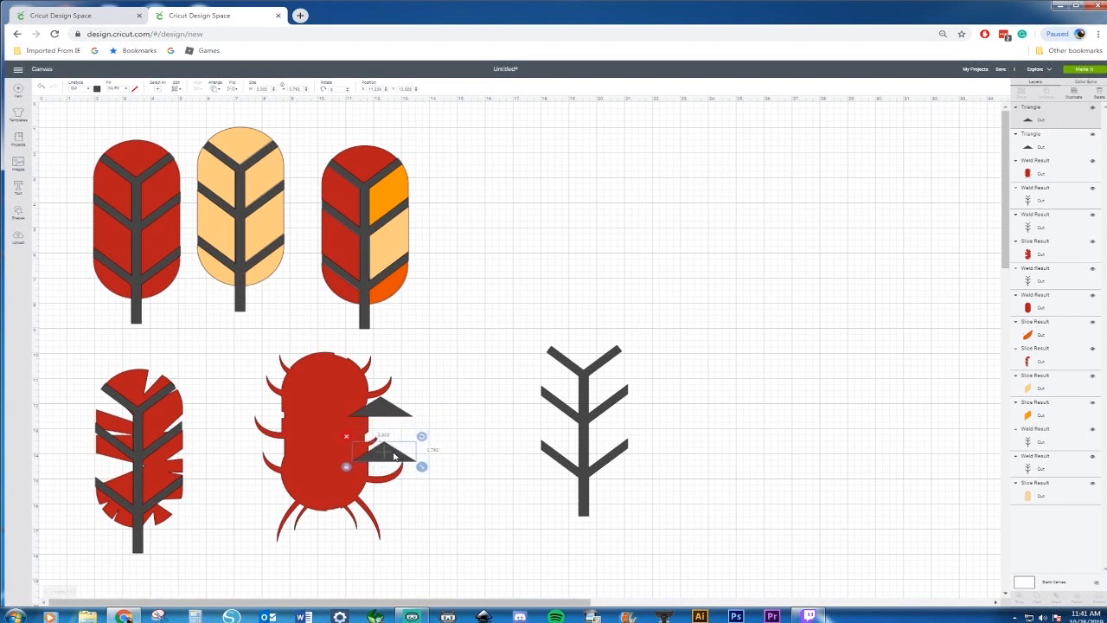
{"action": "key", "text": "ctrl+v"}
{"action": "left_click_drag", "start_coordinate": [396, 461], "coordinate": [278, 448]}
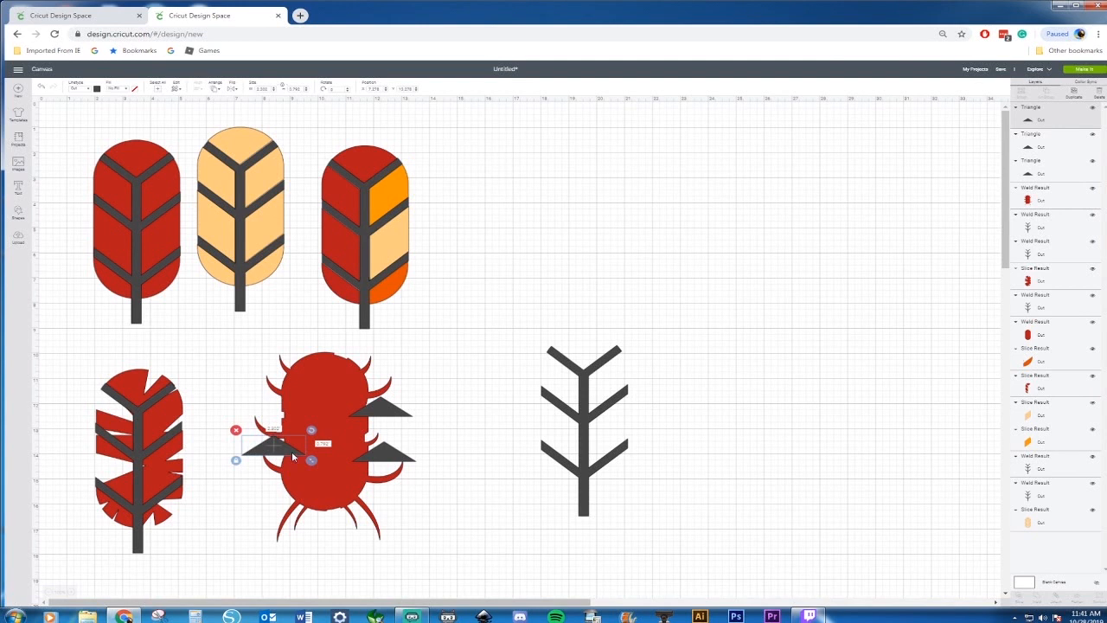
{"action": "left_click_drag", "start_coordinate": [310, 465], "coordinate": [279, 416]}
{"action": "key", "text": "ctrl+v"}
Step: Weld the four gray triangles along the wispy body's edges into one shape
{"action": "left_click", "coordinate": [408, 413]}
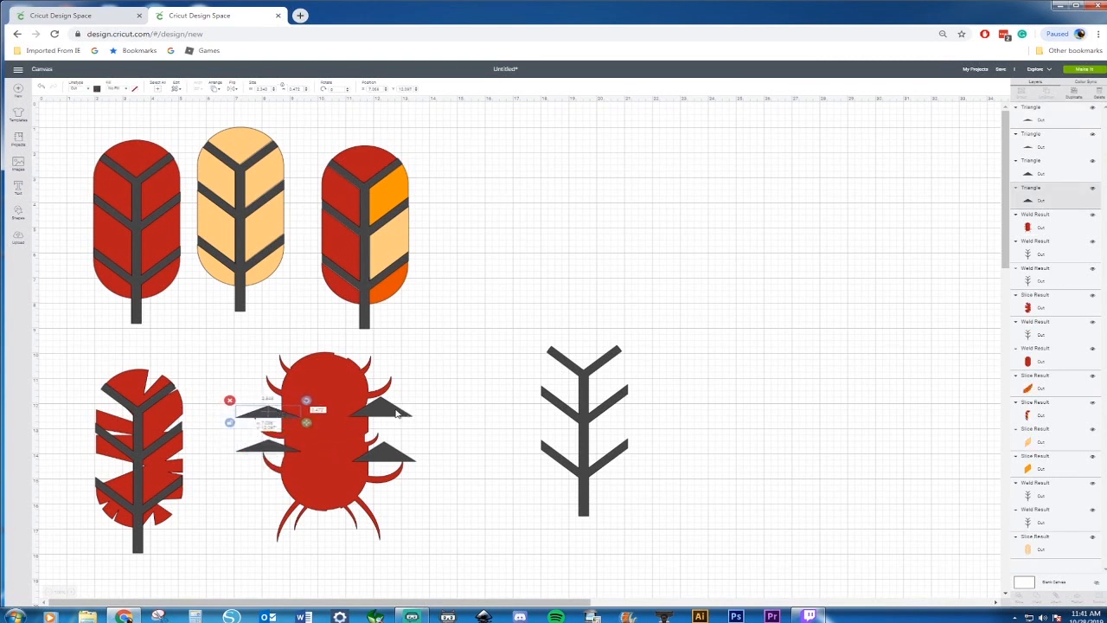
{"action": "left_click", "coordinate": [384, 459], "text": "shift"}
{"action": "left_click", "coordinate": [257, 410], "text": "shift"}
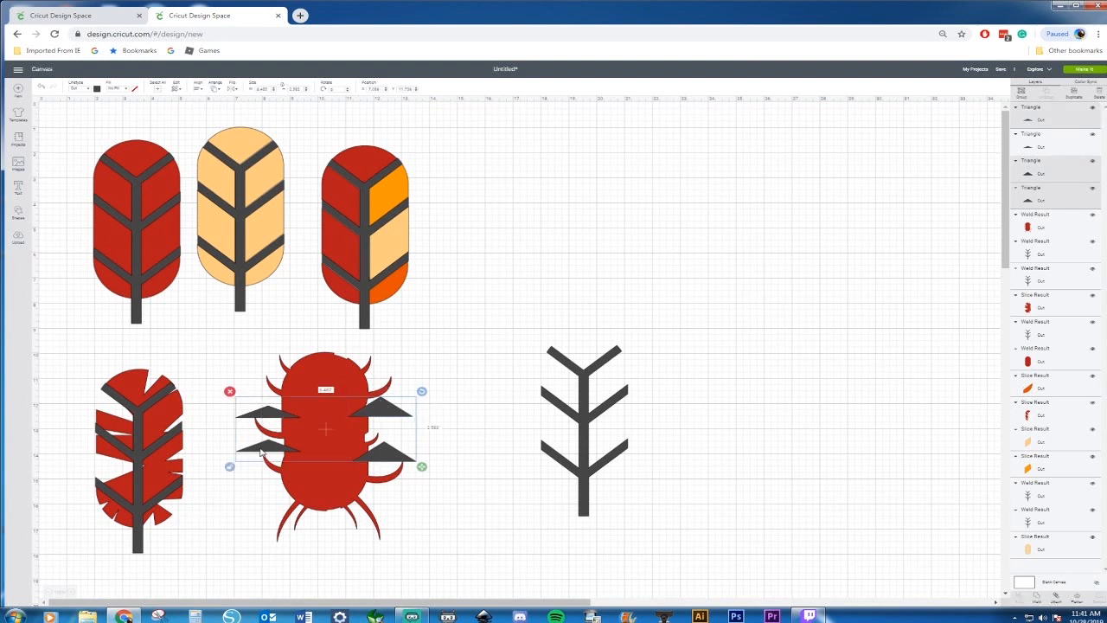
{"action": "left_click", "coordinate": [263, 456], "text": "shift"}
{"action": "right_click", "coordinate": [263, 456]}
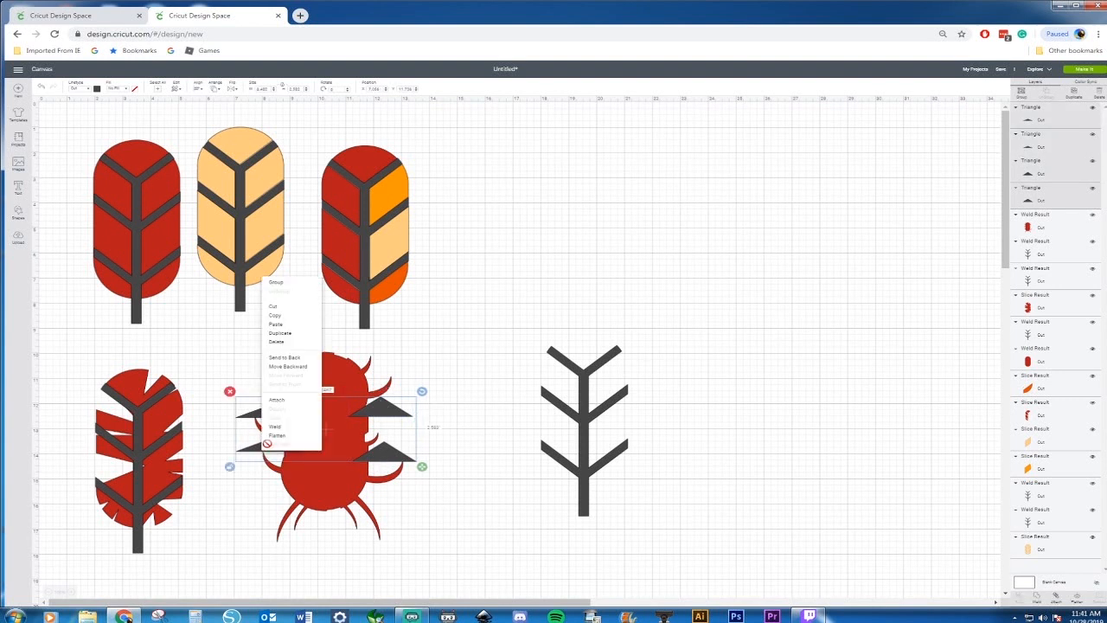
{"action": "left_click", "coordinate": [274, 427]}
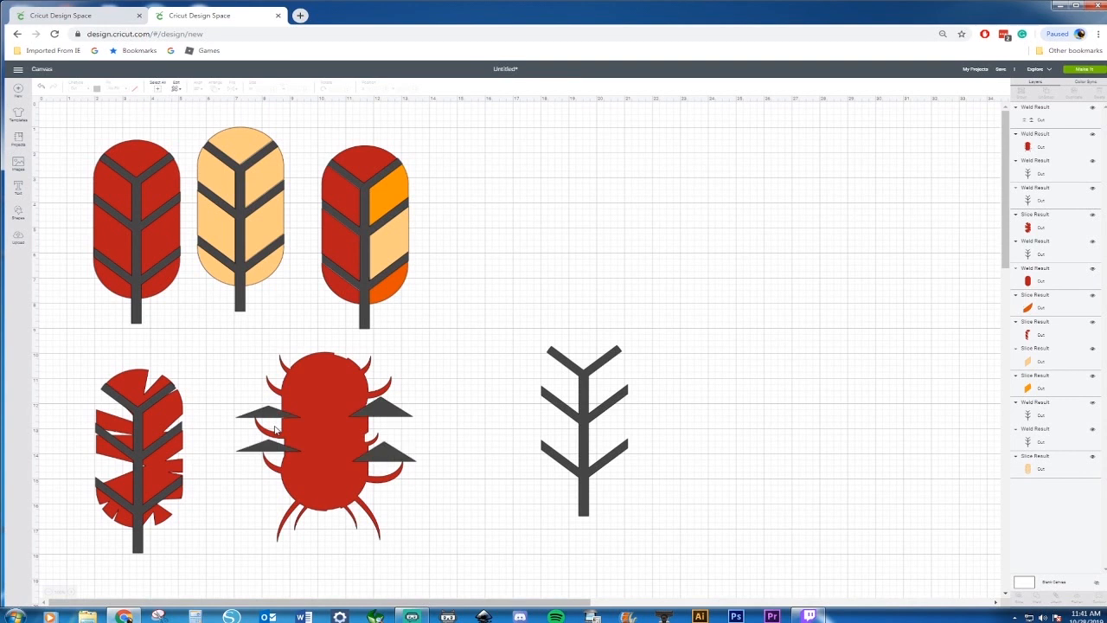
Step: Slice the welded triangles out of the wispy body, move the notched body aside, and delete the leftover pieces
{"action": "left_click_drag", "start_coordinate": [224, 350], "coordinate": [418, 544]}
{"action": "right_click", "coordinate": [356, 460]}
{"action": "left_click", "coordinate": [390, 426]}
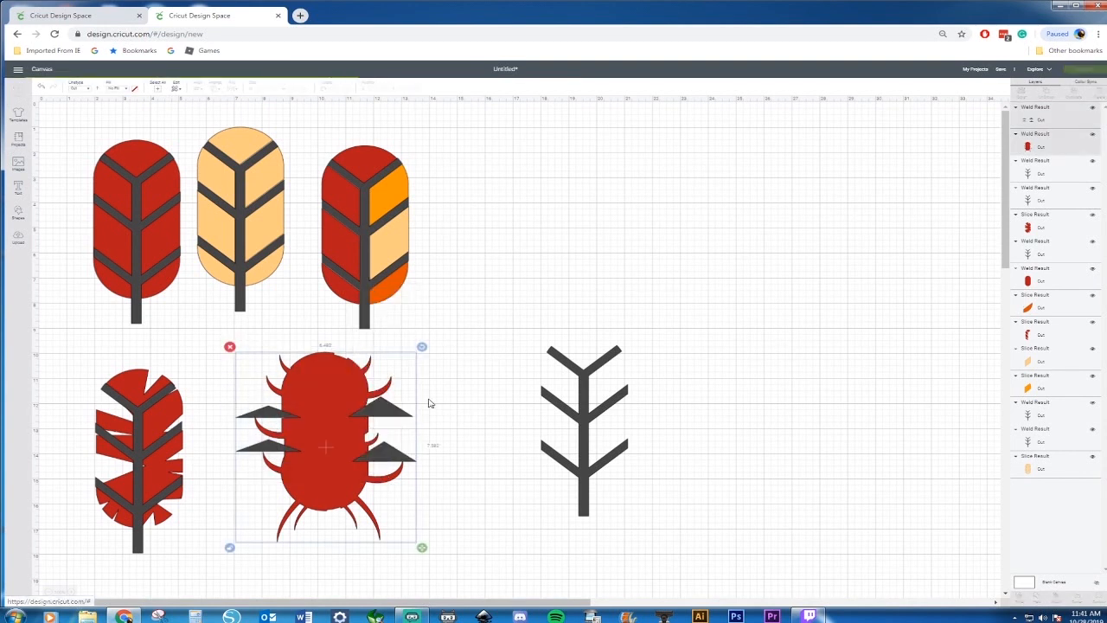
{"action": "left_click_drag", "start_coordinate": [340, 367], "coordinate": [596, 185]}
{"action": "left_click_drag", "start_coordinate": [216, 368], "coordinate": [458, 516]}
{"action": "key", "text": "Delete"}
Step: Return the notched body to the lower row, and center the gray veins on it in front of everything
{"action": "left_click_drag", "start_coordinate": [595, 296], "coordinate": [322, 483]}
{"action": "left_click_drag", "start_coordinate": [589, 492], "coordinate": [345, 536]}
{"action": "right_click", "coordinate": [326, 558]}
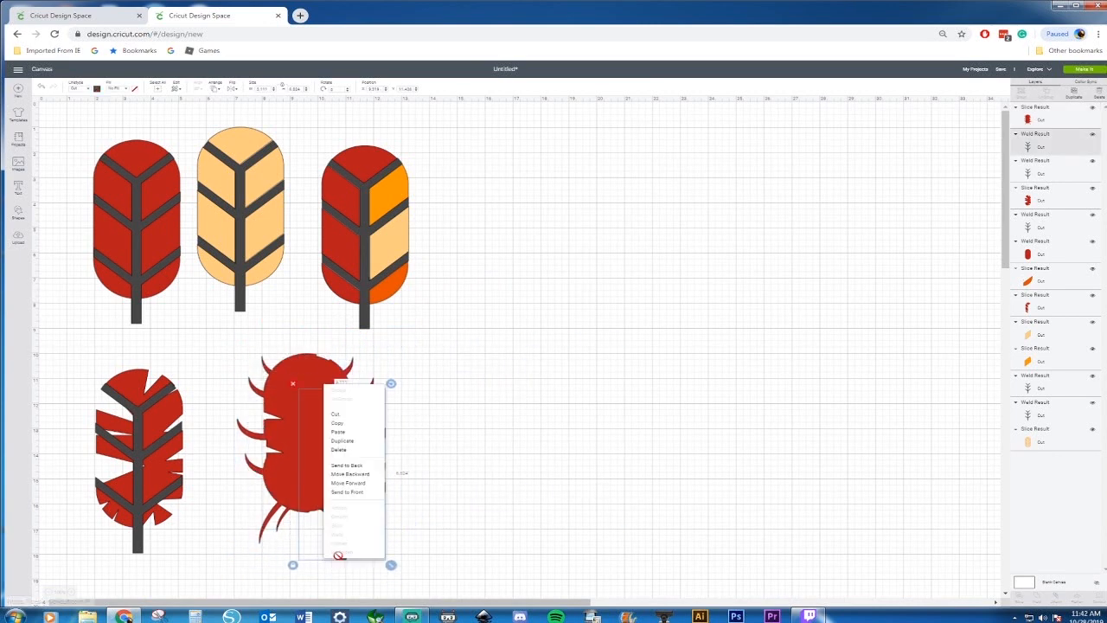
{"action": "left_click", "coordinate": [338, 583]}
{"action": "right_click", "coordinate": [350, 557]}
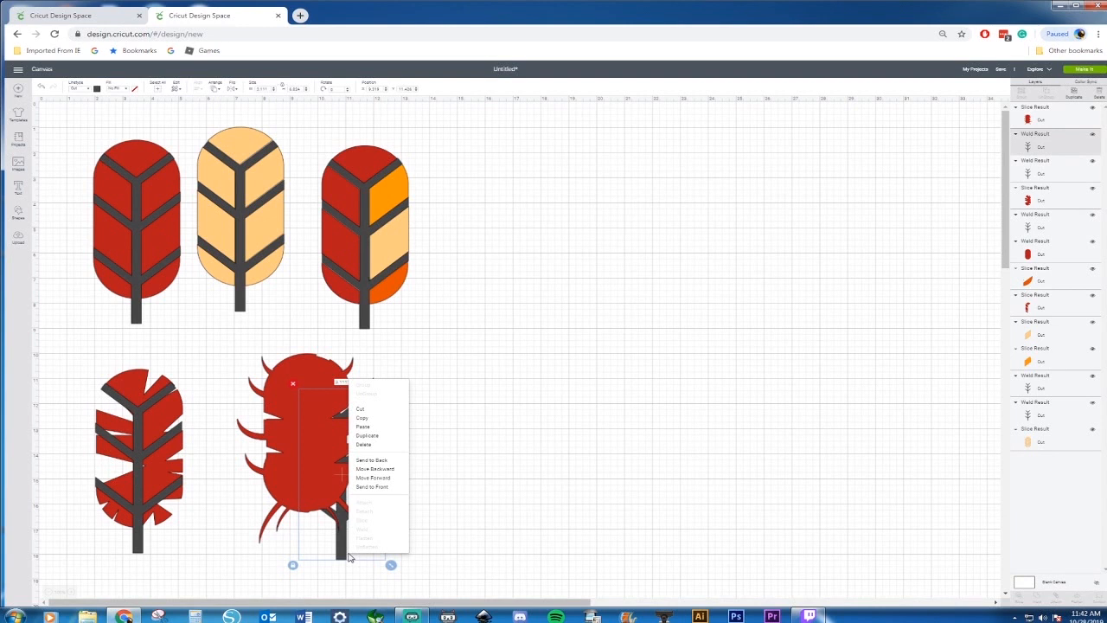
{"action": "left_click", "coordinate": [372, 487]}
{"action": "left_click_drag", "start_coordinate": [344, 514], "coordinate": [308, 499]}
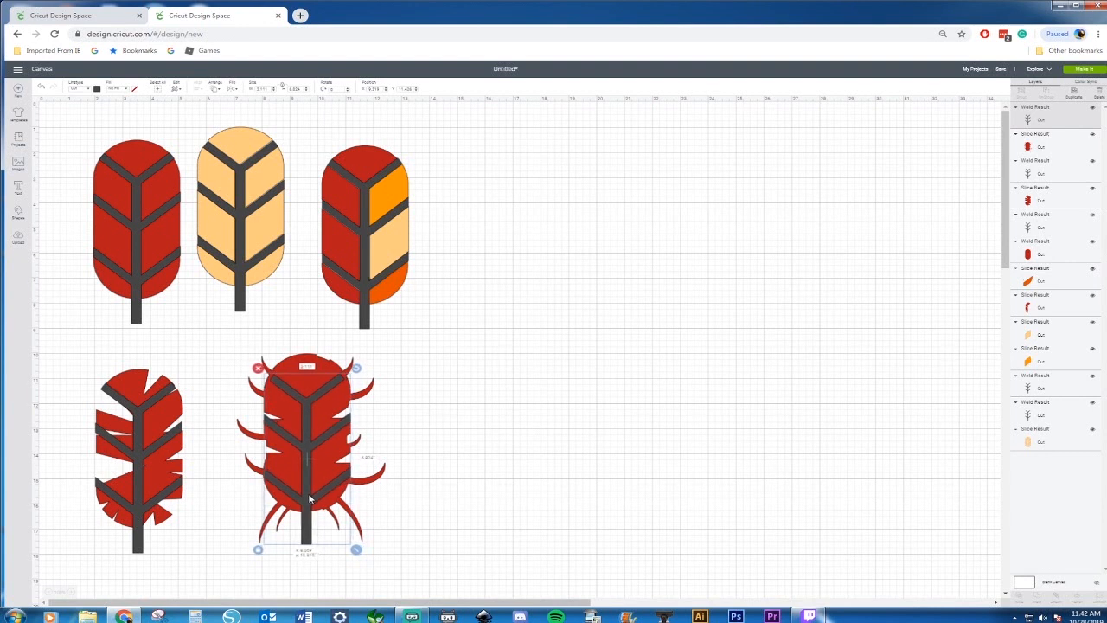
Step: Duplicate the wispy feather with its veins, and place the copy to its right
{"action": "left_click_drag", "start_coordinate": [486, 333], "coordinate": [248, 571]}
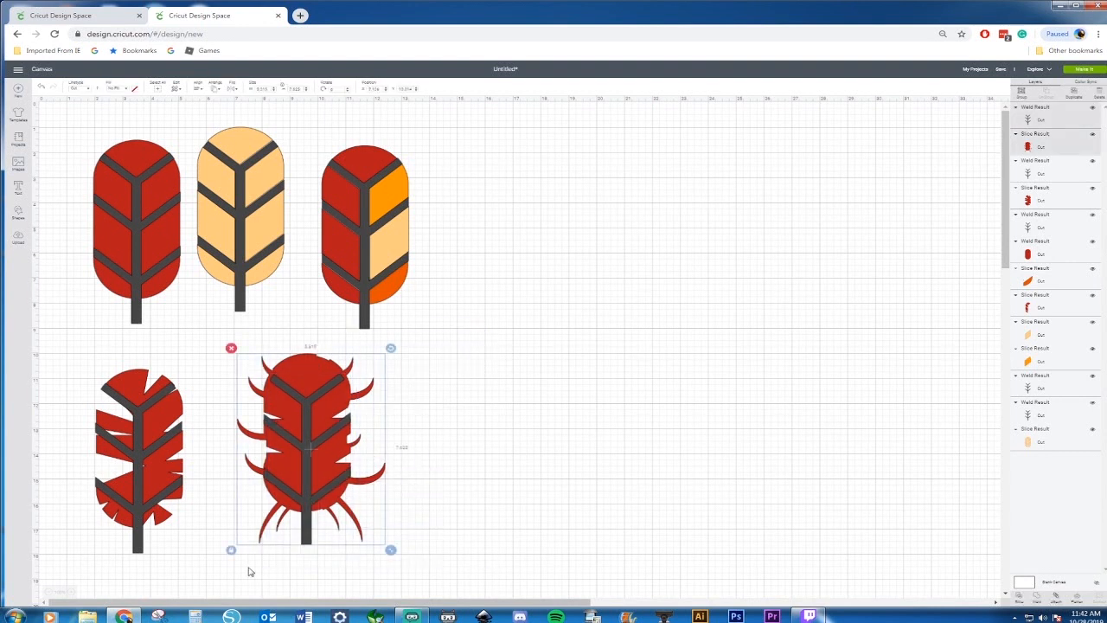
{"action": "key", "text": "ctrl+d"}
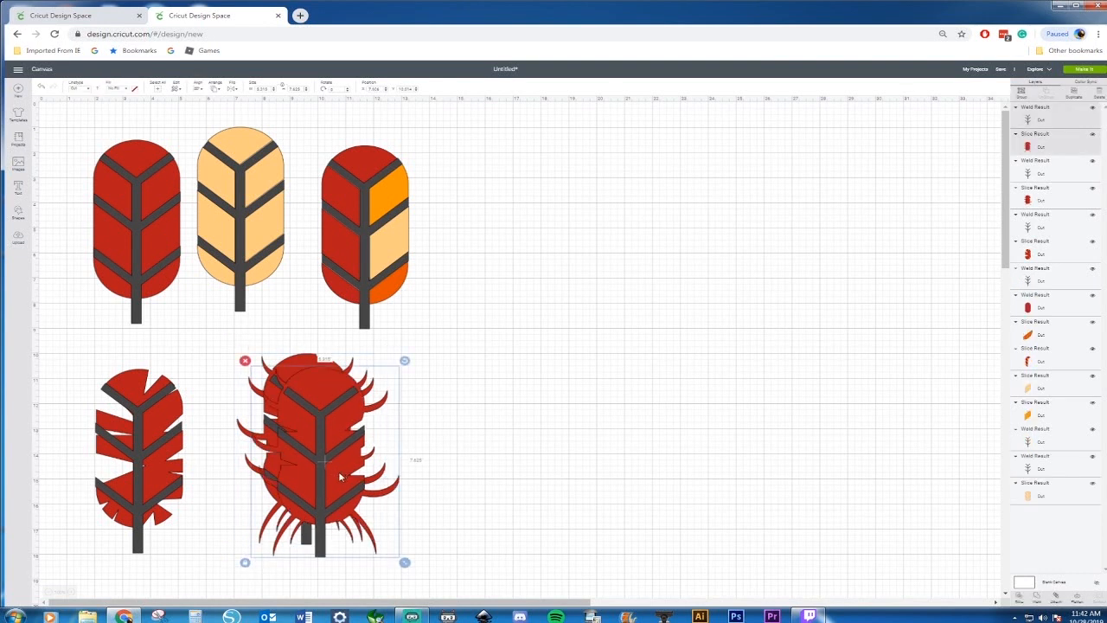
{"action": "left_click_drag", "start_coordinate": [338, 470], "coordinate": [503, 435]}
Step: Try to slice the duplicated feather's body with its veins, and undo the slice
{"action": "right_click", "coordinate": [503, 435]}
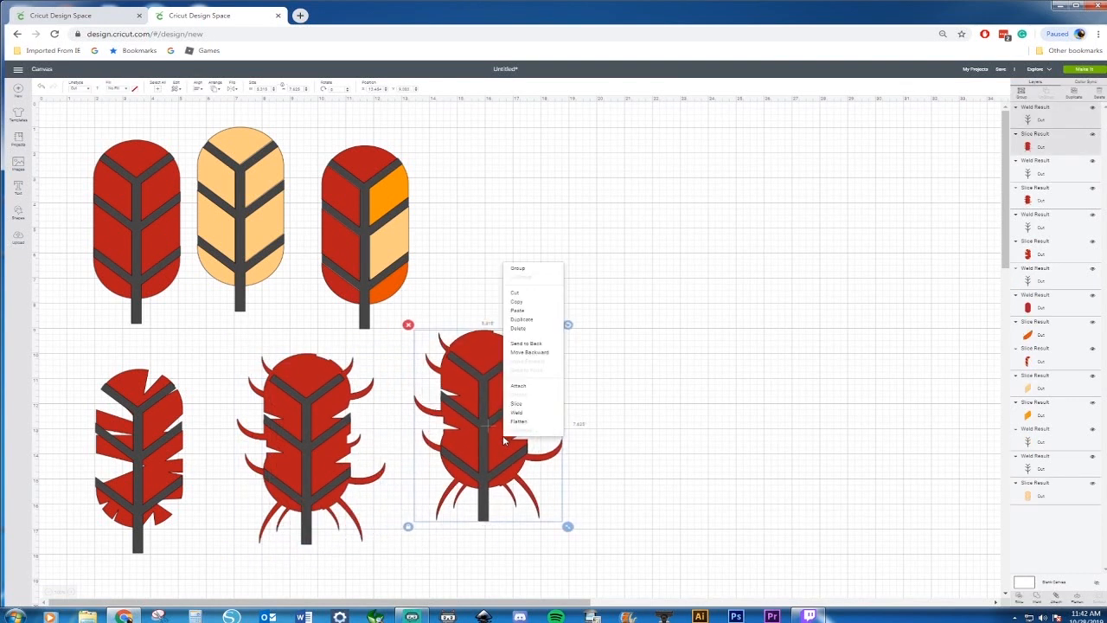
{"action": "left_click", "coordinate": [541, 403]}
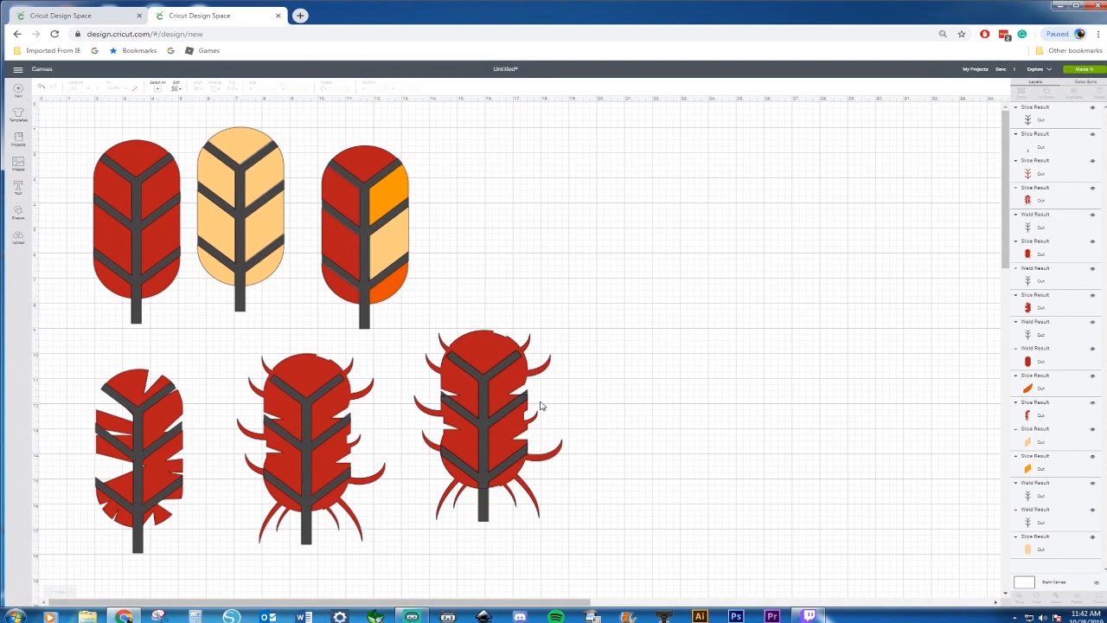
{"action": "left_click", "coordinate": [43, 88]}
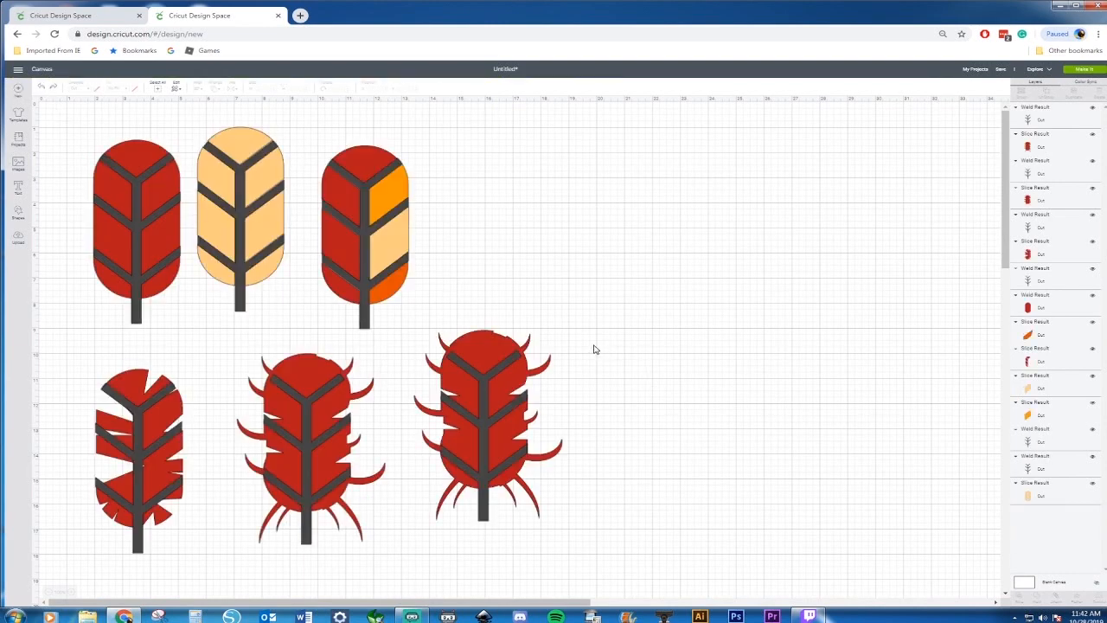
Step: Weld the duplicated feather's body and veins into one solid red shape
{"action": "left_click_drag", "start_coordinate": [595, 305], "coordinate": [419, 537]}
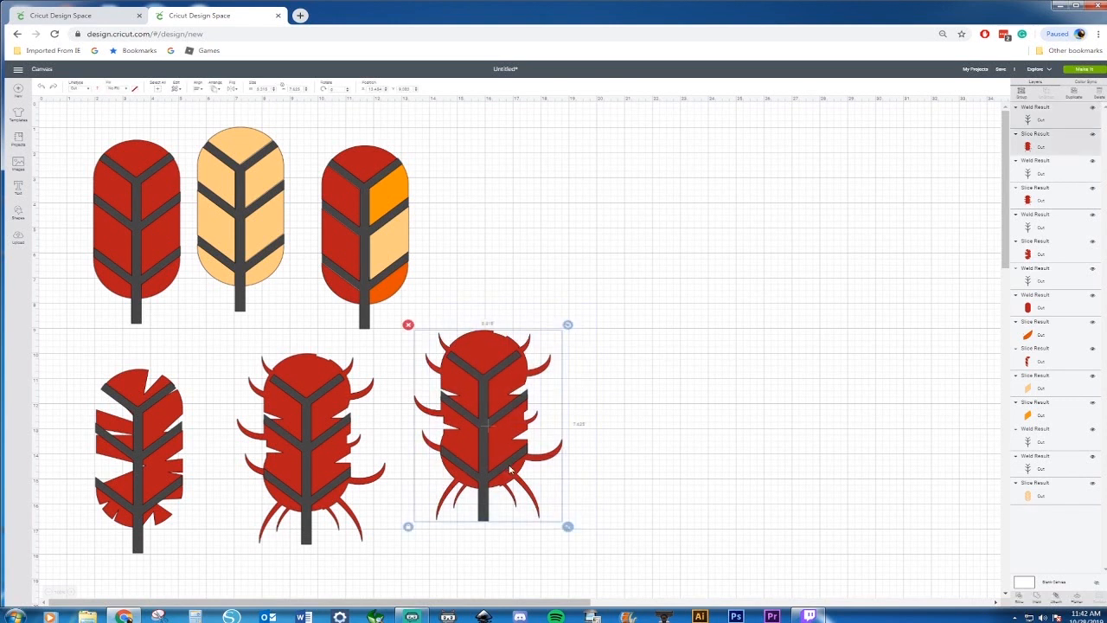
{"action": "right_click", "coordinate": [506, 465]}
{"action": "left_click", "coordinate": [520, 438]}
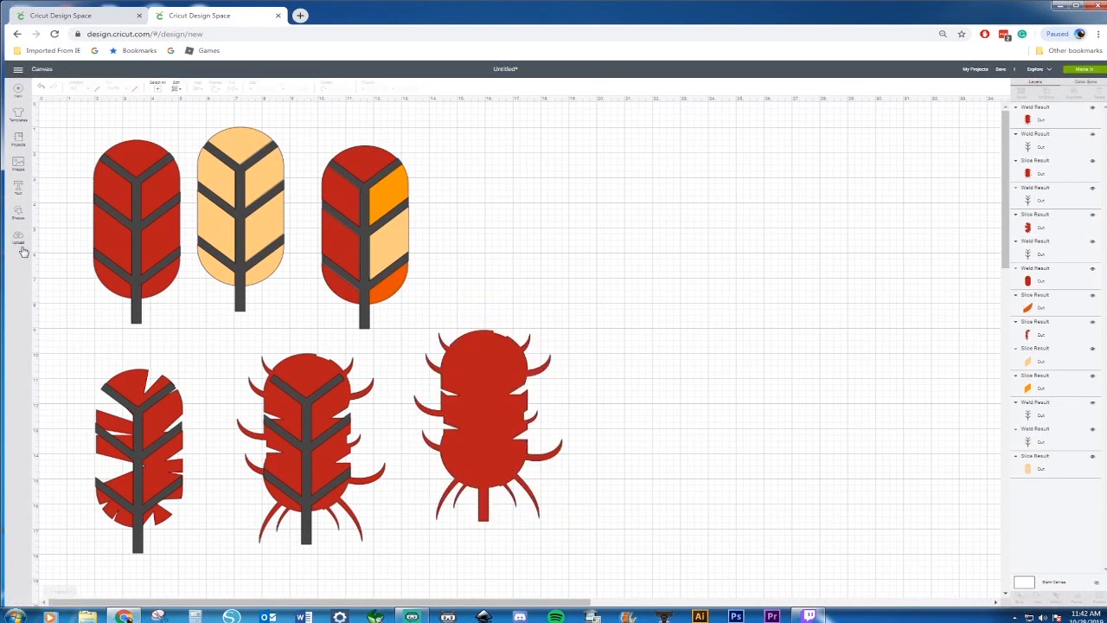
Step: Add a triangle overlapping the lower end of the solid feather's quill, and slice the feather with it
{"action": "left_click", "coordinate": [19, 215]}
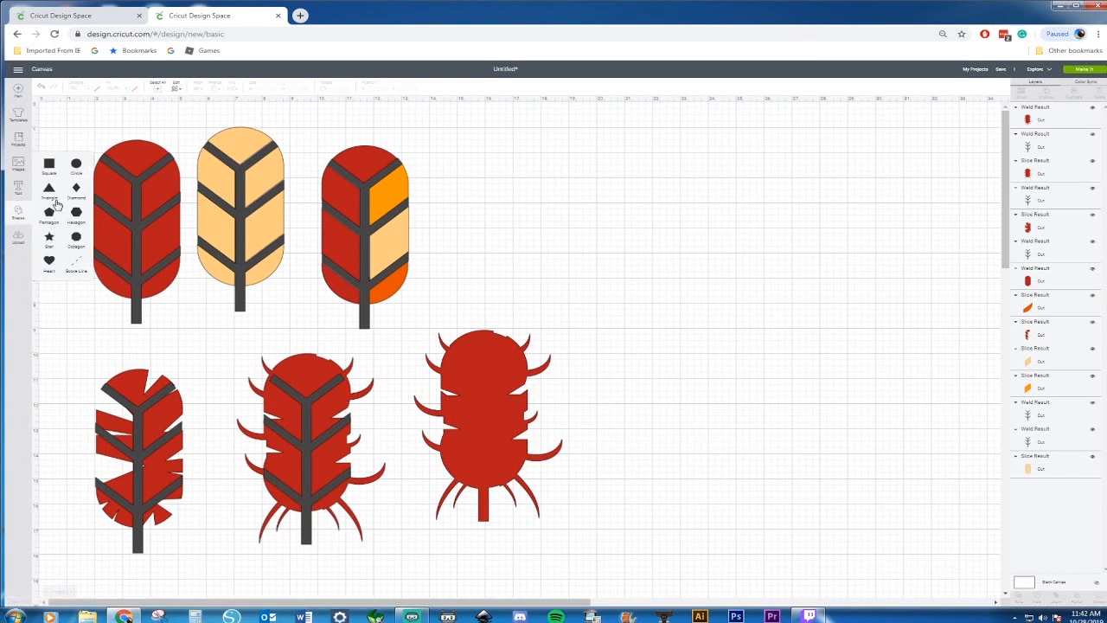
{"action": "left_click", "coordinate": [50, 189]}
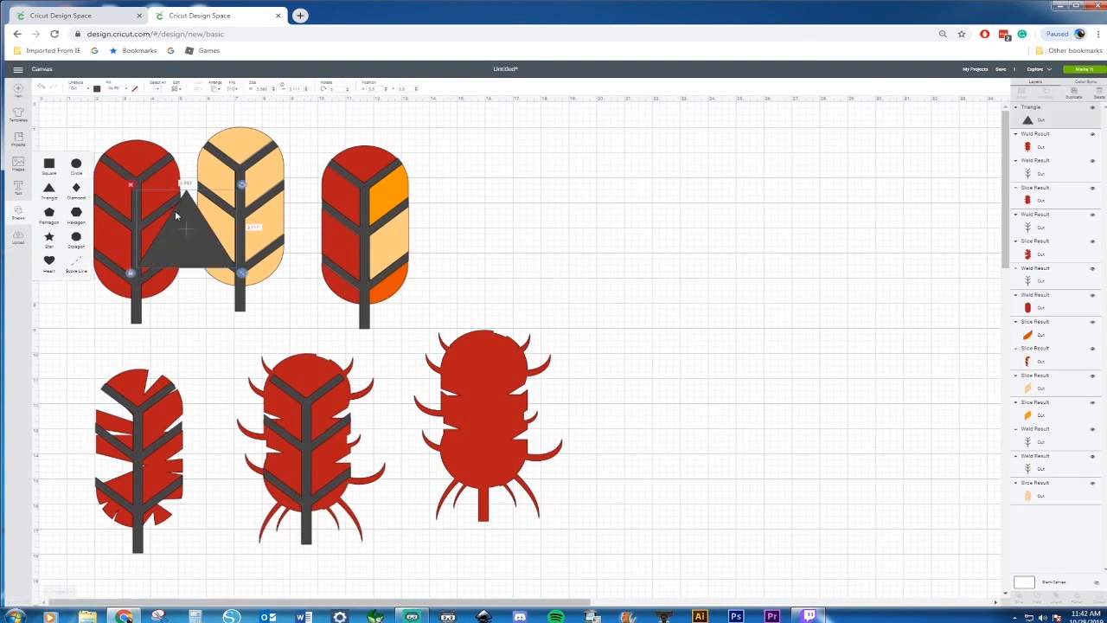
{"action": "left_click_drag", "start_coordinate": [175, 211], "coordinate": [366, 268]}
{"action": "left_click_drag", "start_coordinate": [467, 311], "coordinate": [516, 570]}
{"action": "left_click_drag", "start_coordinate": [516, 569], "coordinate": [524, 560]}
{"action": "left_click_drag", "start_coordinate": [615, 470], "coordinate": [459, 547]}
{"action": "right_click", "coordinate": [487, 524]}
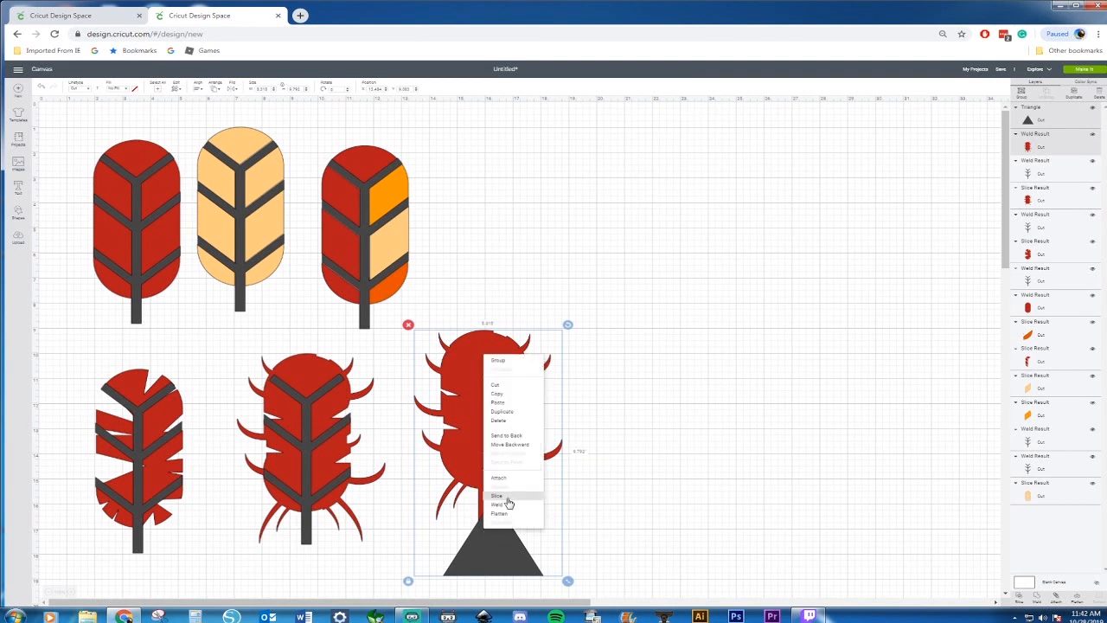
{"action": "left_click", "coordinate": [502, 498]}
Step: Move the sliced feather clear, delete the leftover triangle pieces, and place the feather beside the layered wispy one
{"action": "left_click_drag", "start_coordinate": [486, 403], "coordinate": [540, 313]}
{"action": "left_click_drag", "start_coordinate": [460, 500], "coordinate": [566, 527]}
{"action": "left_click_drag", "start_coordinate": [437, 489], "coordinate": [612, 582]}
{"action": "key", "text": "Delete"}
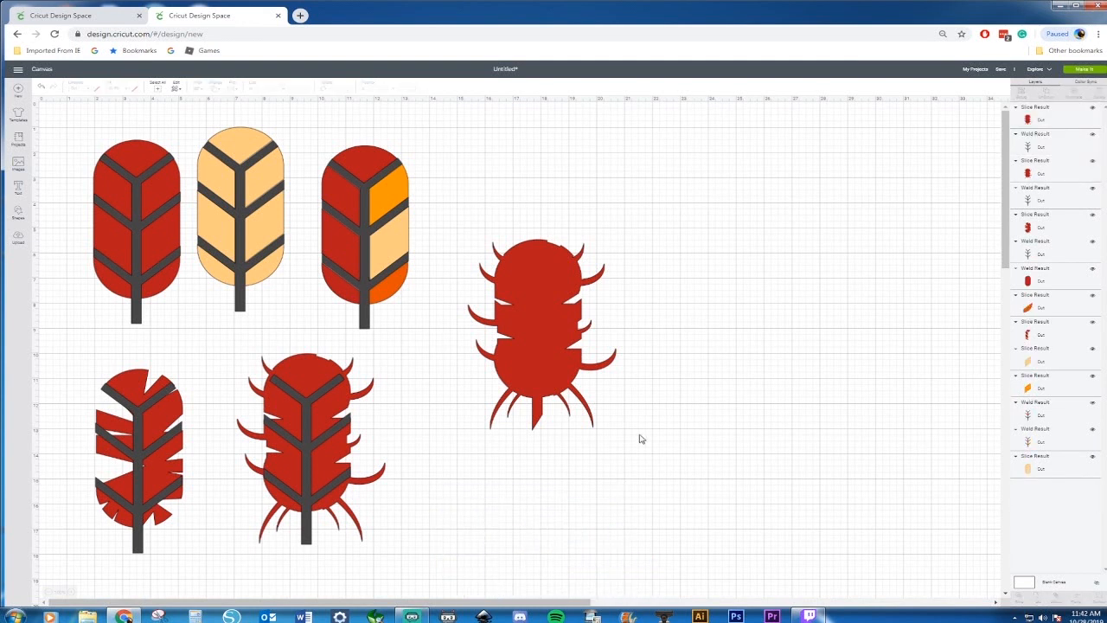
{"action": "left_click_drag", "start_coordinate": [542, 387], "coordinate": [459, 500]}
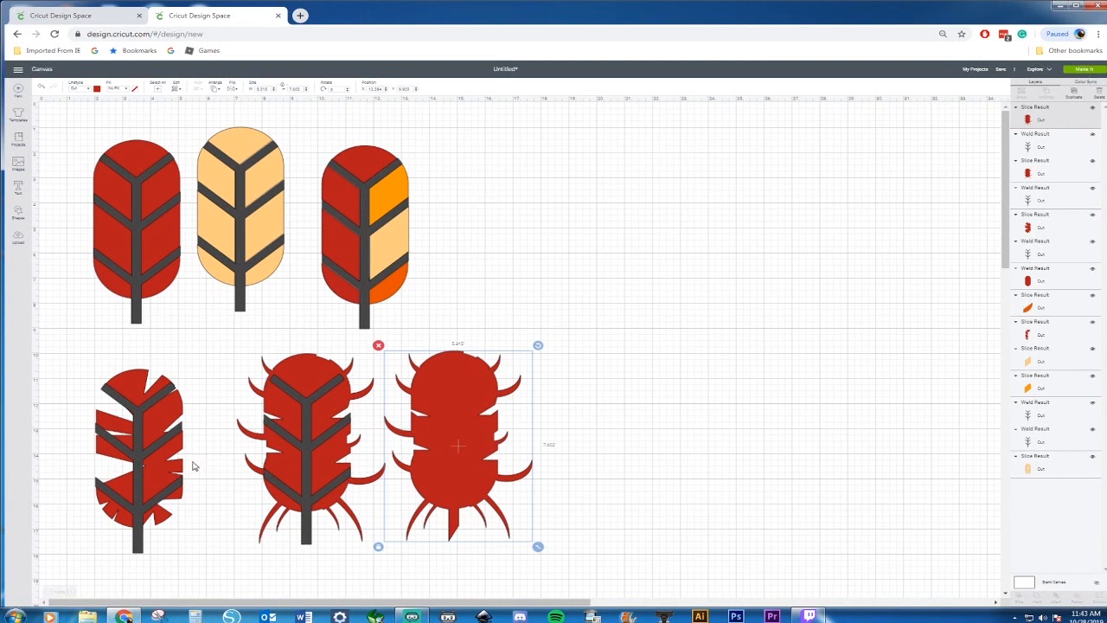
Step: Check the brown one-piece feather in the other Feather project, and move the solid red feather slightly up and left
{"action": "left_click", "coordinate": [121, 485]}
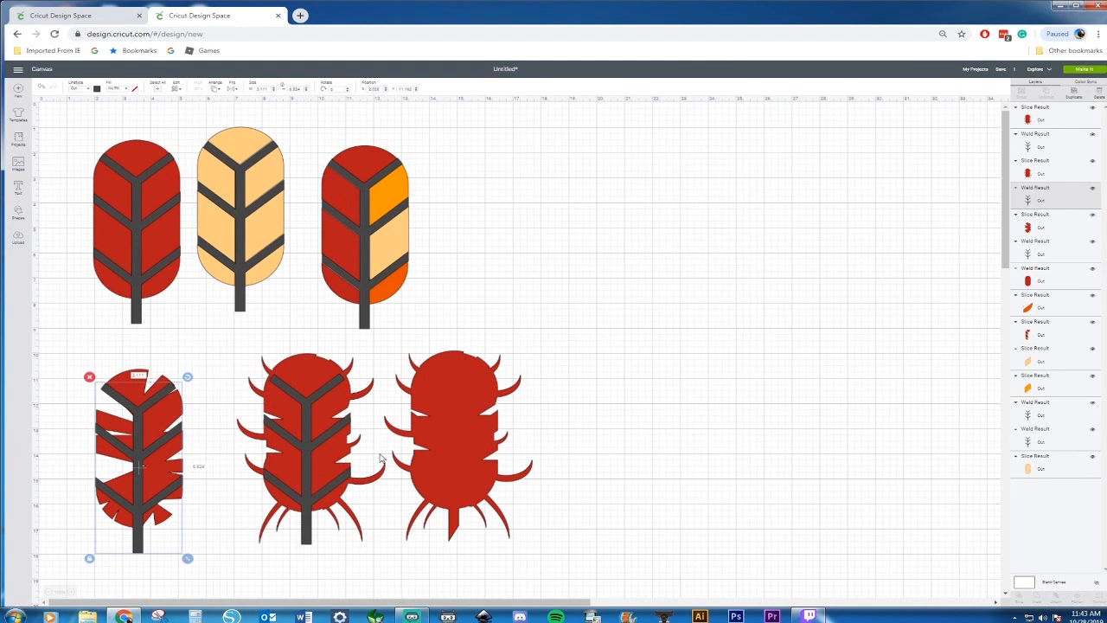
{"action": "left_click", "coordinate": [467, 450]}
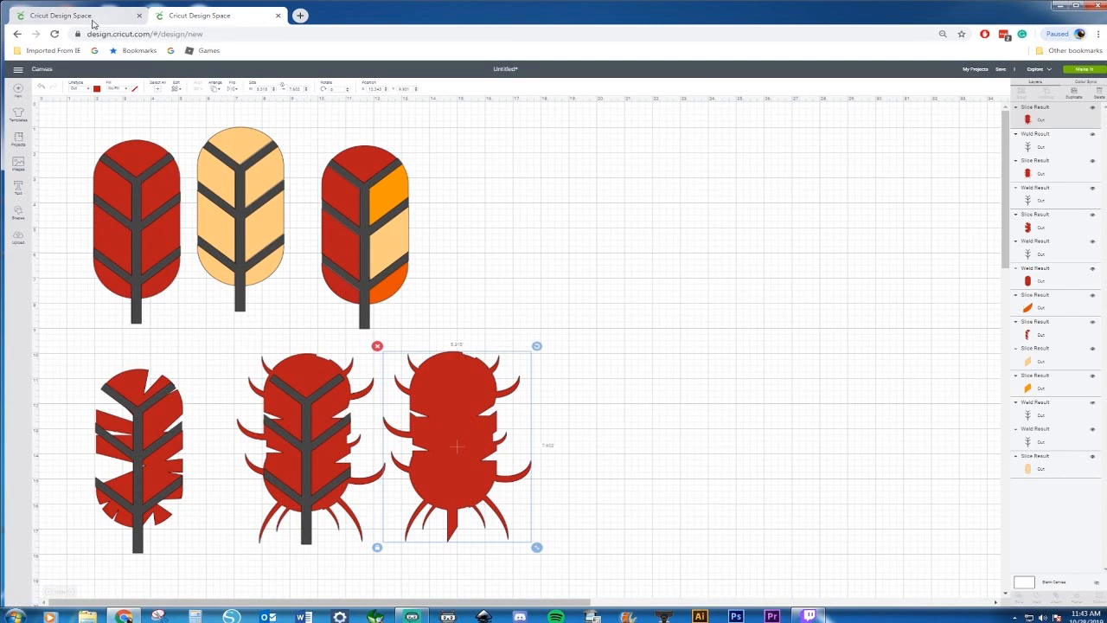
{"action": "left_click", "coordinate": [95, 17]}
{"action": "left_click", "coordinate": [432, 388]}
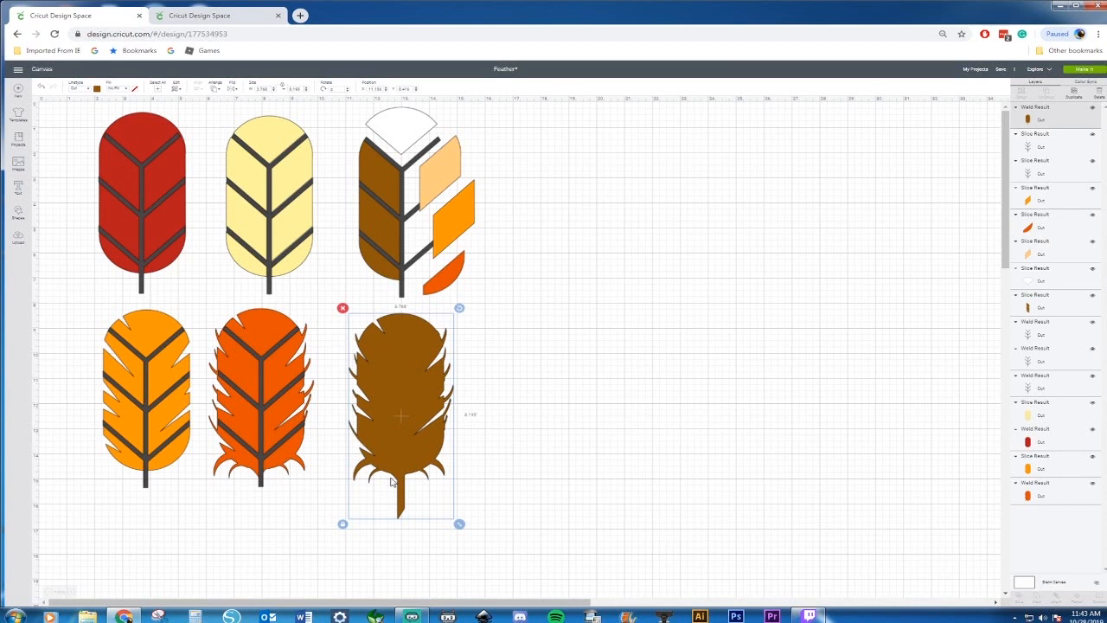
{"action": "left_click", "coordinate": [184, 17]}
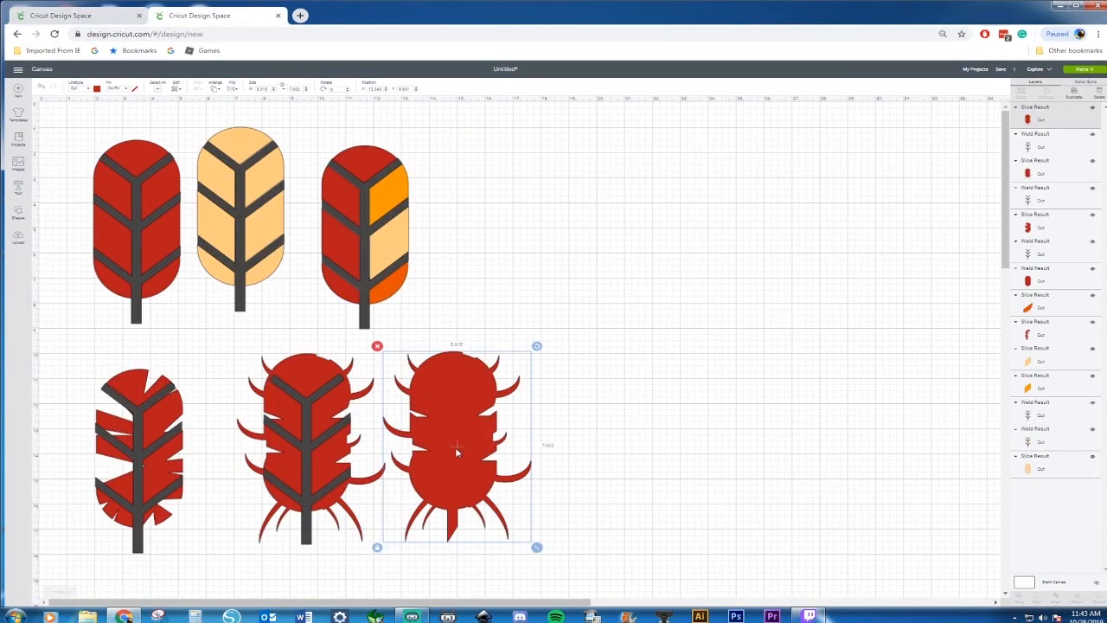
{"action": "left_click_drag", "start_coordinate": [457, 452], "coordinate": [451, 449]}
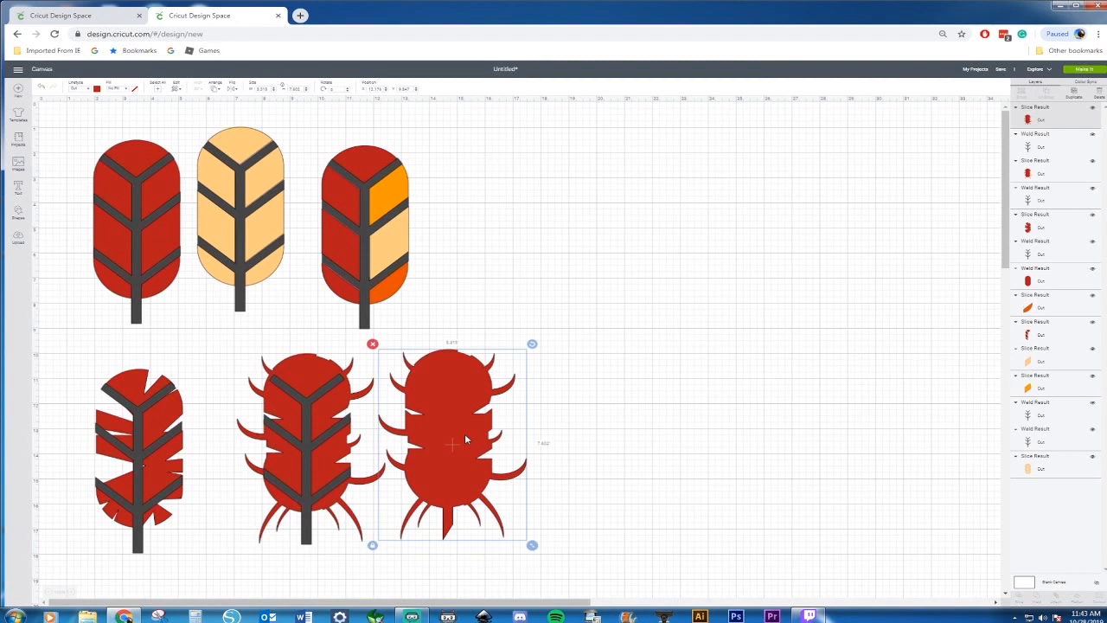